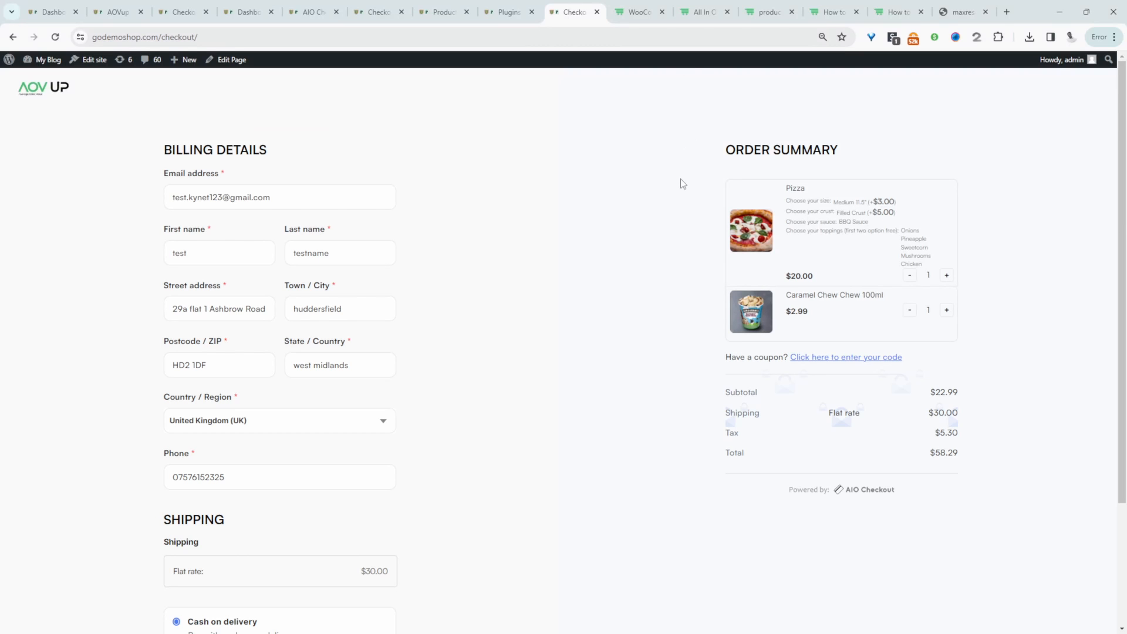
Review the WooCommerce product add-ons plugin page, covering extra charges, file uploads and conditional logic
click(640, 18)
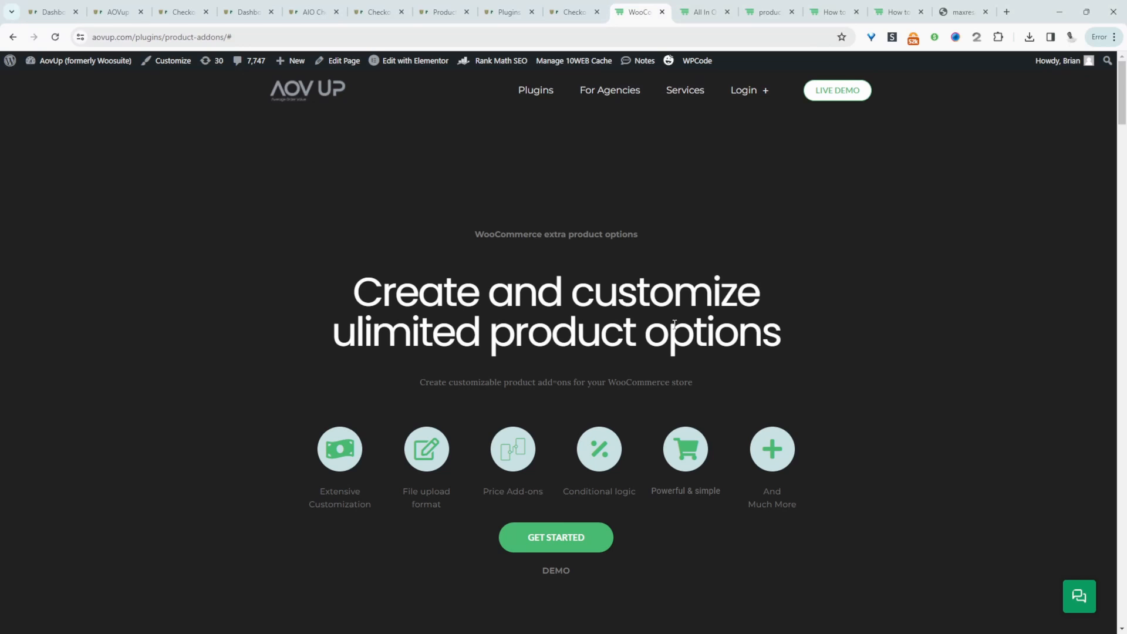
scroll(687, 328, down, 2)
scroll(703, 329, down, 5)
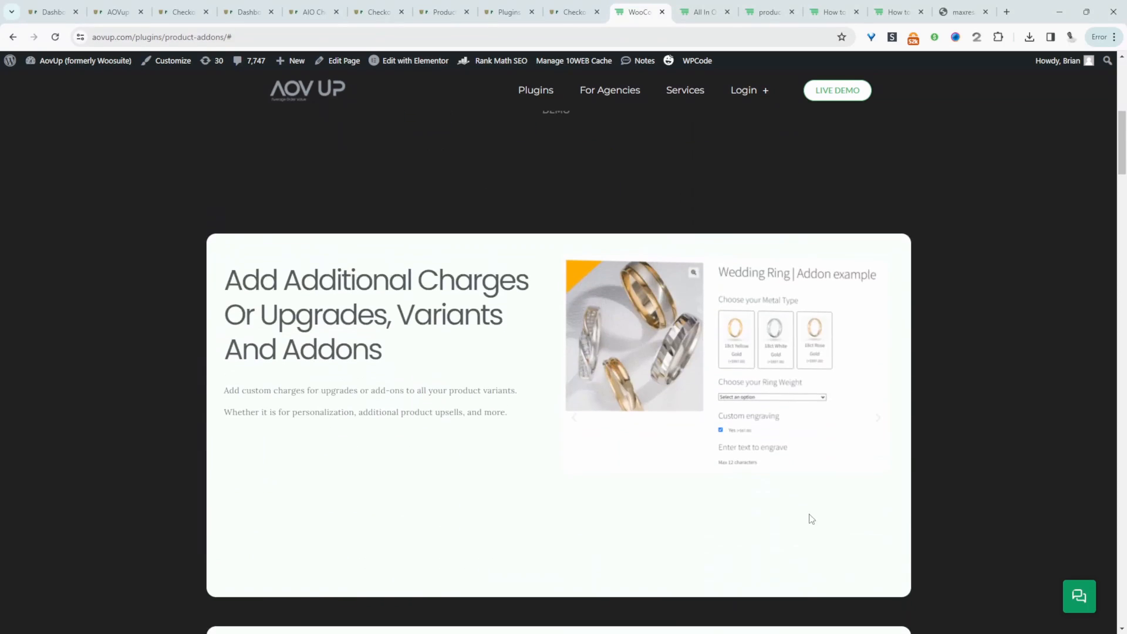
scroll(747, 466, down, 6)
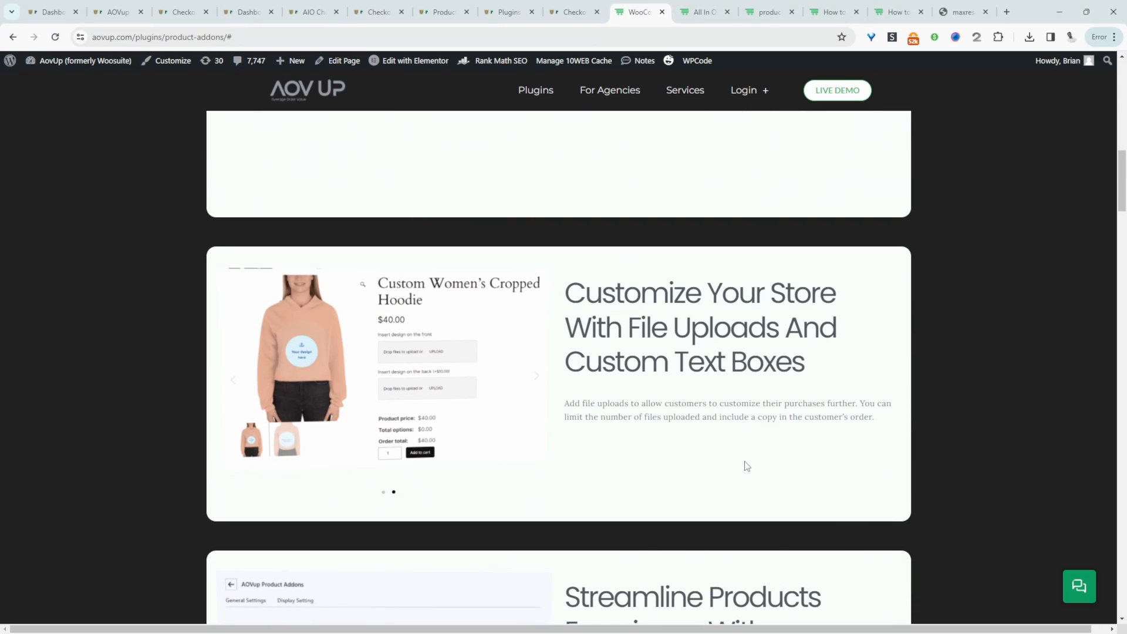
scroll(747, 465, down, 4)
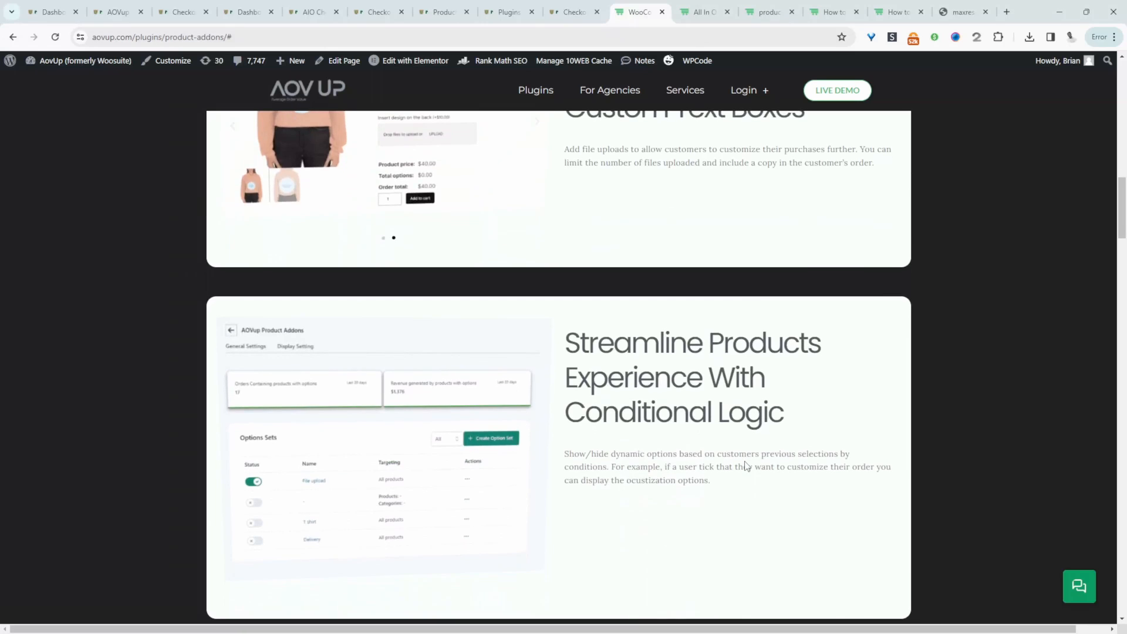
Review the AIO Checkout plugin page, covering targeted offers, the checkout field editor and multistep checkout
click(720, 8)
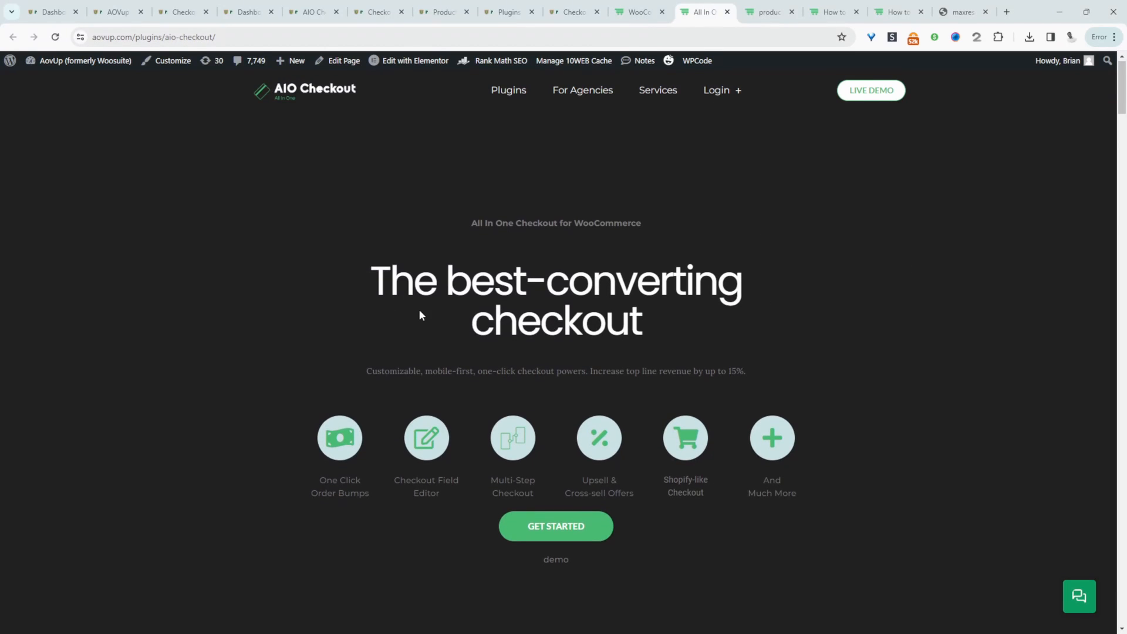
scroll(419, 315, down, 5)
scroll(419, 315, down, 11)
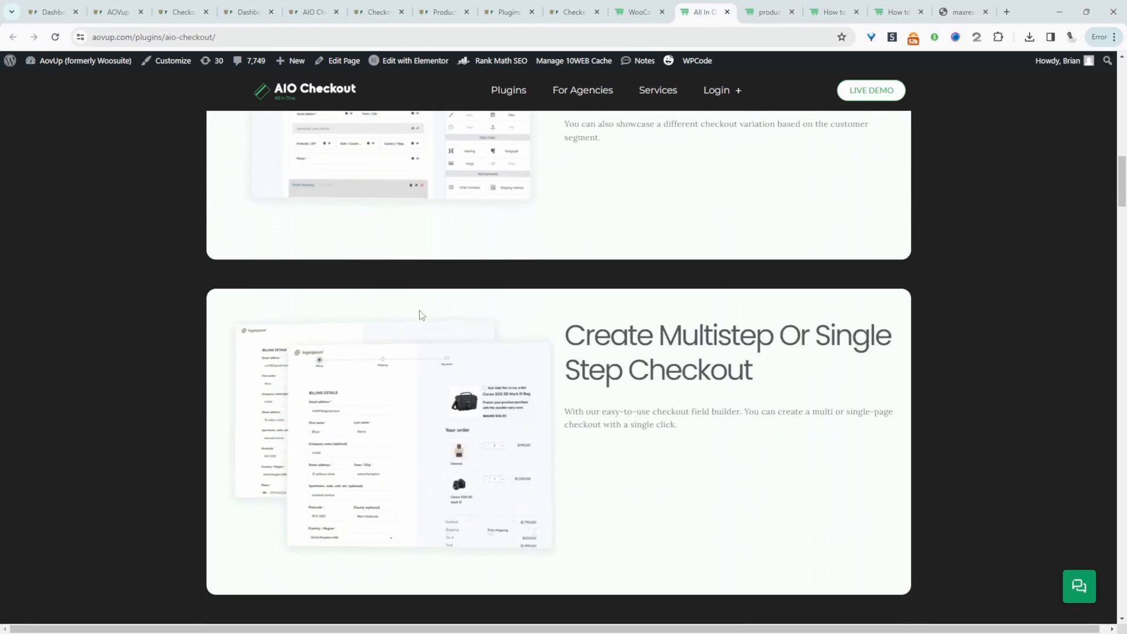
scroll(419, 315, up, 5)
scroll(359, 487, up, 8)
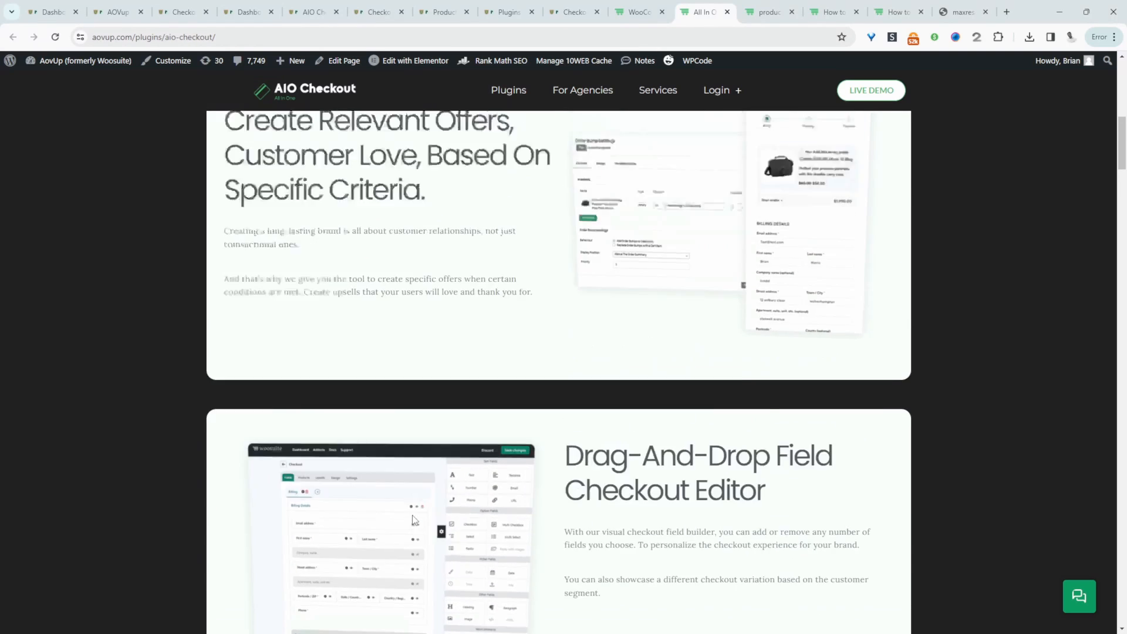
scroll(680, 532, down, 2)
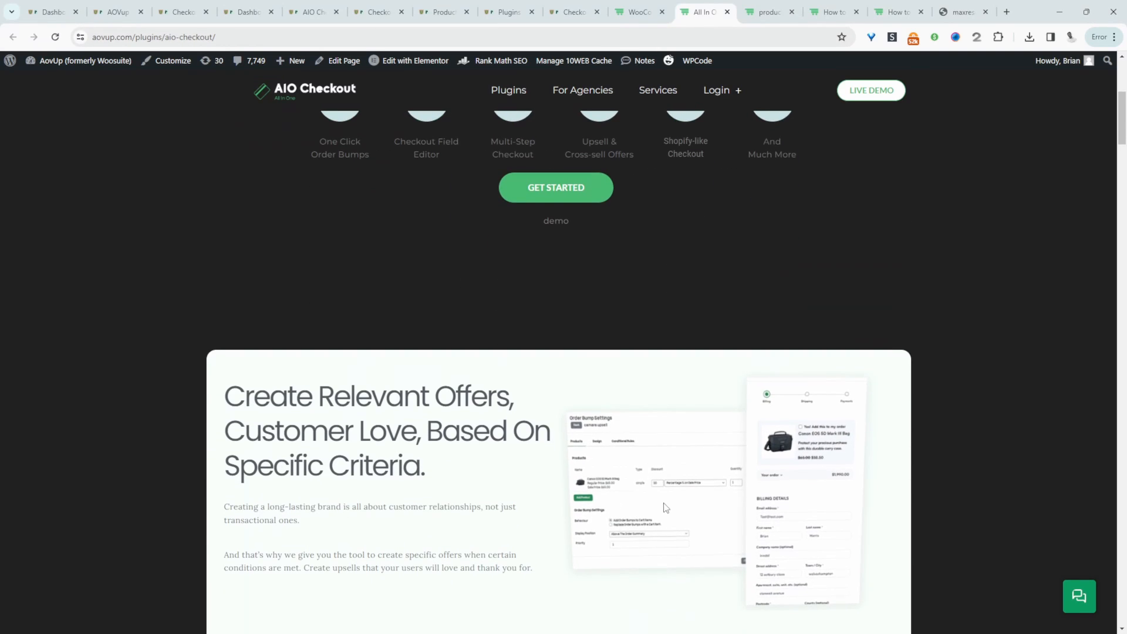
scroll(666, 300, up, 4)
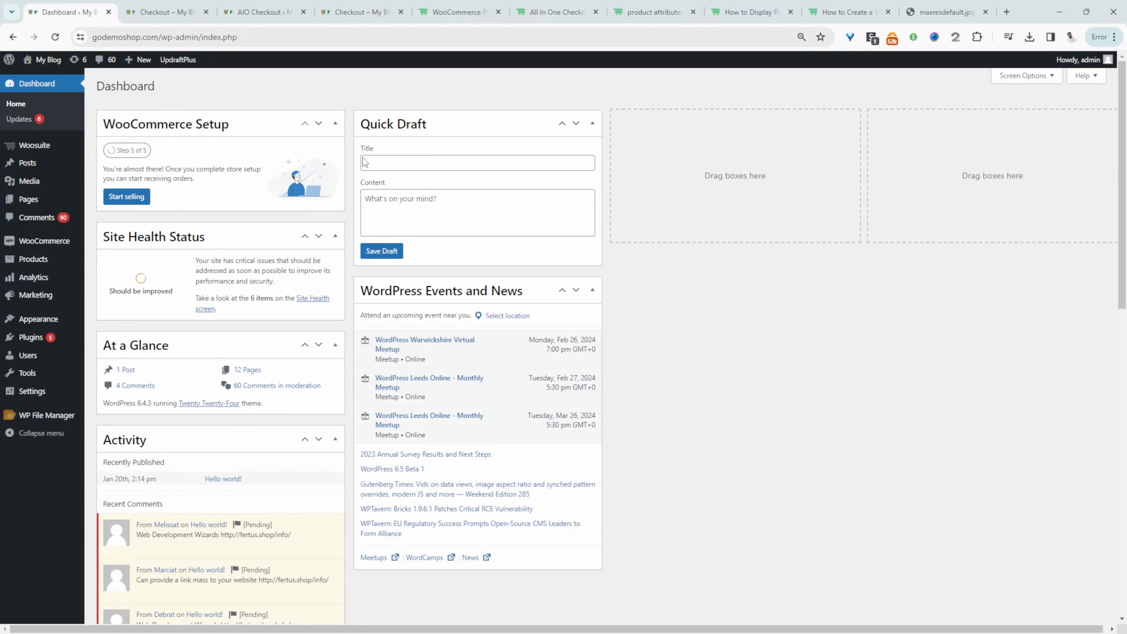
Start a new WooCommerce product in a separate browser tab, titled Pizza, with a regular price of 9
mouse_move(62, 264)
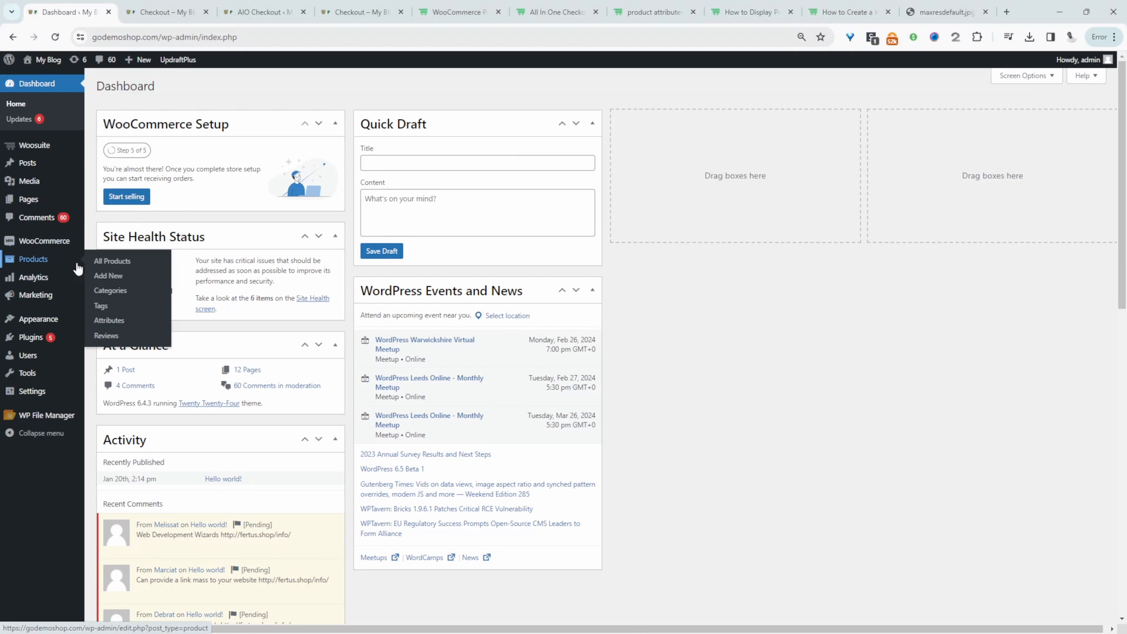
middle_click(98, 283)
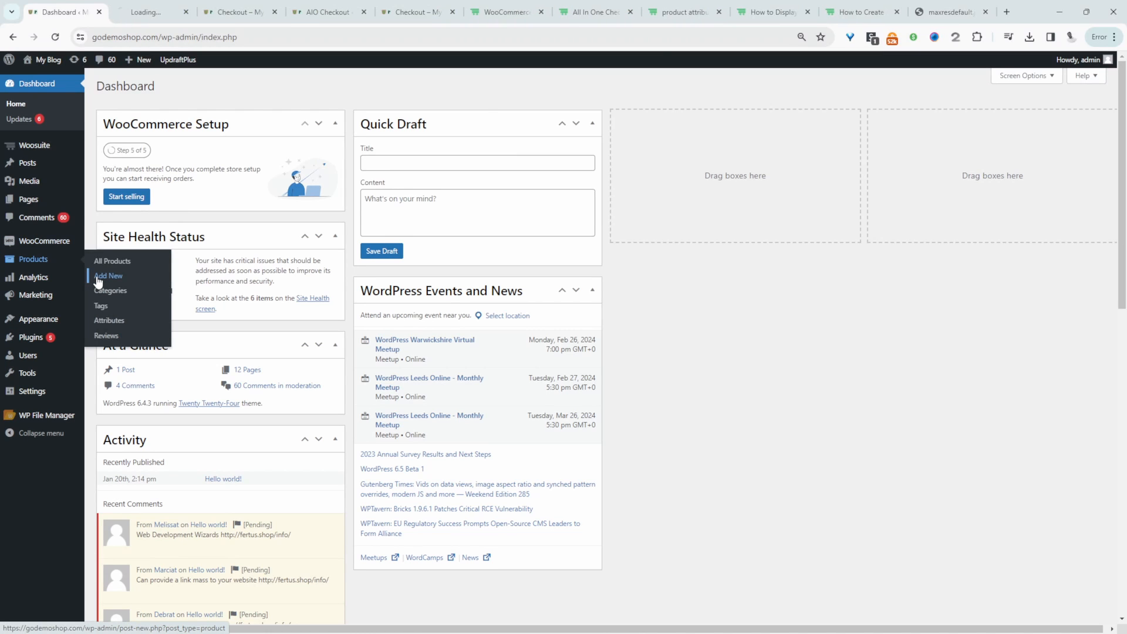
click(153, 12)
text(Pizza)
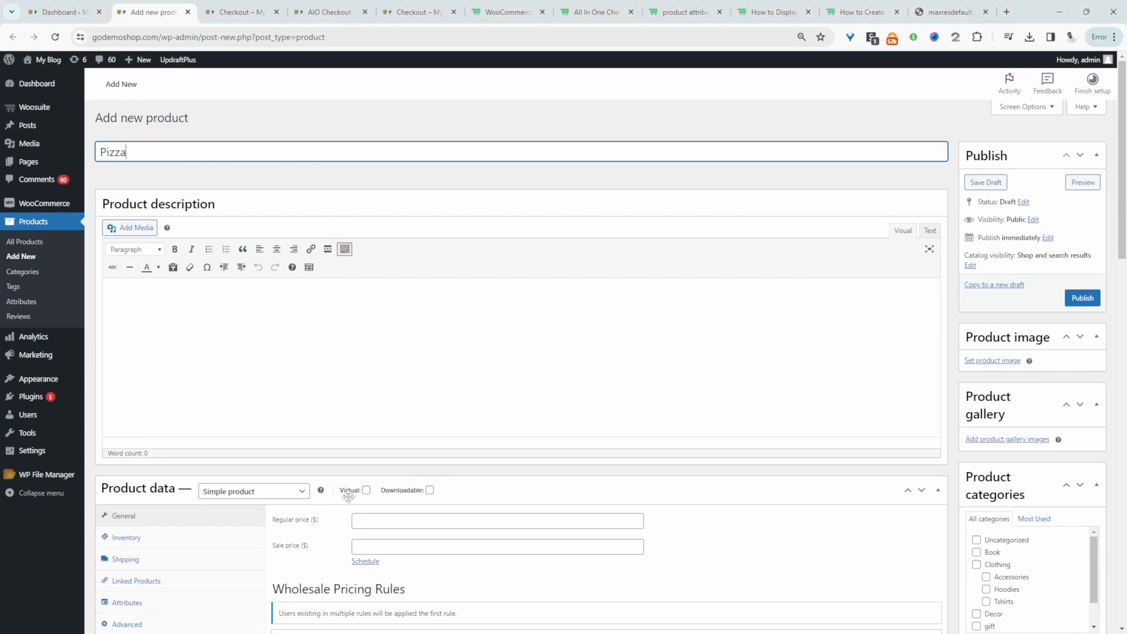
click(365, 522)
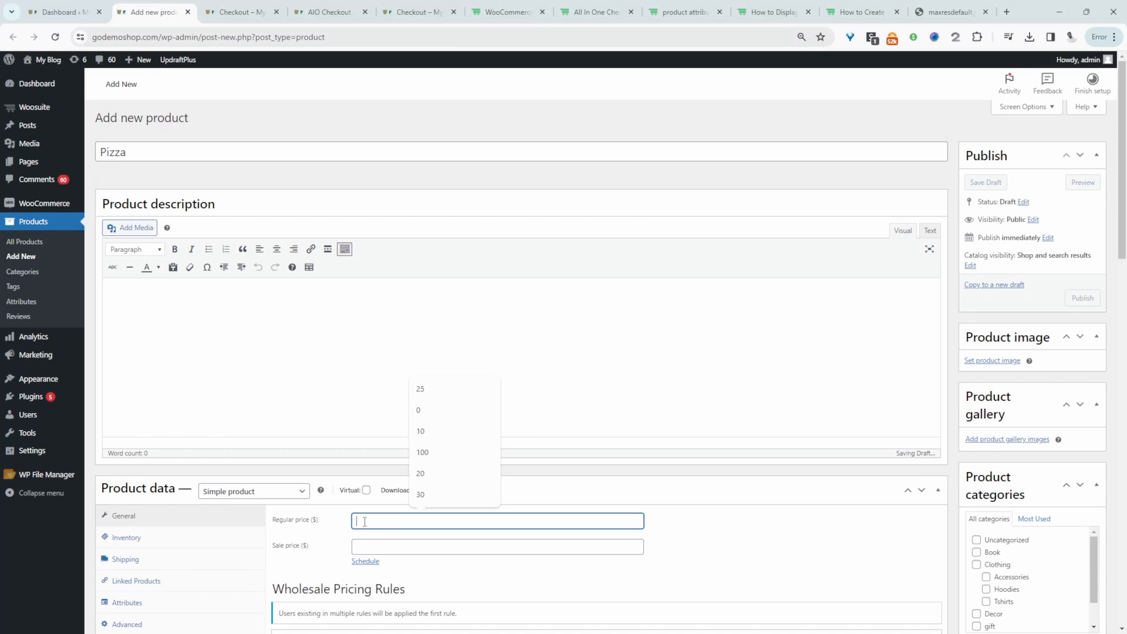
text(9)
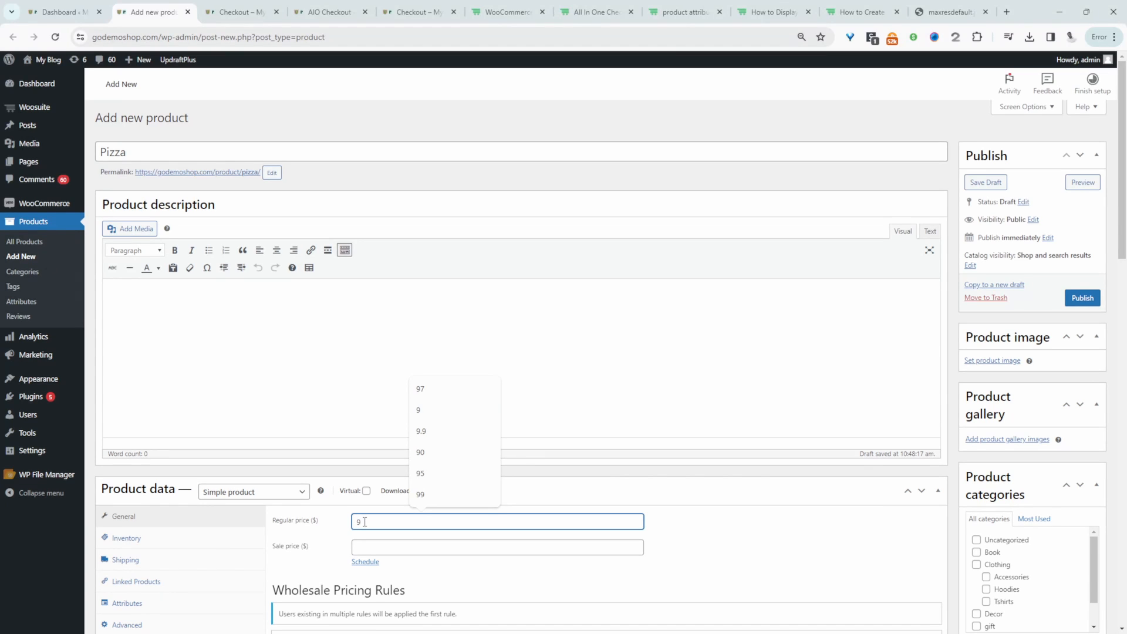
Set a pizza photo from the computer as the product image and publish the product
click(997, 361)
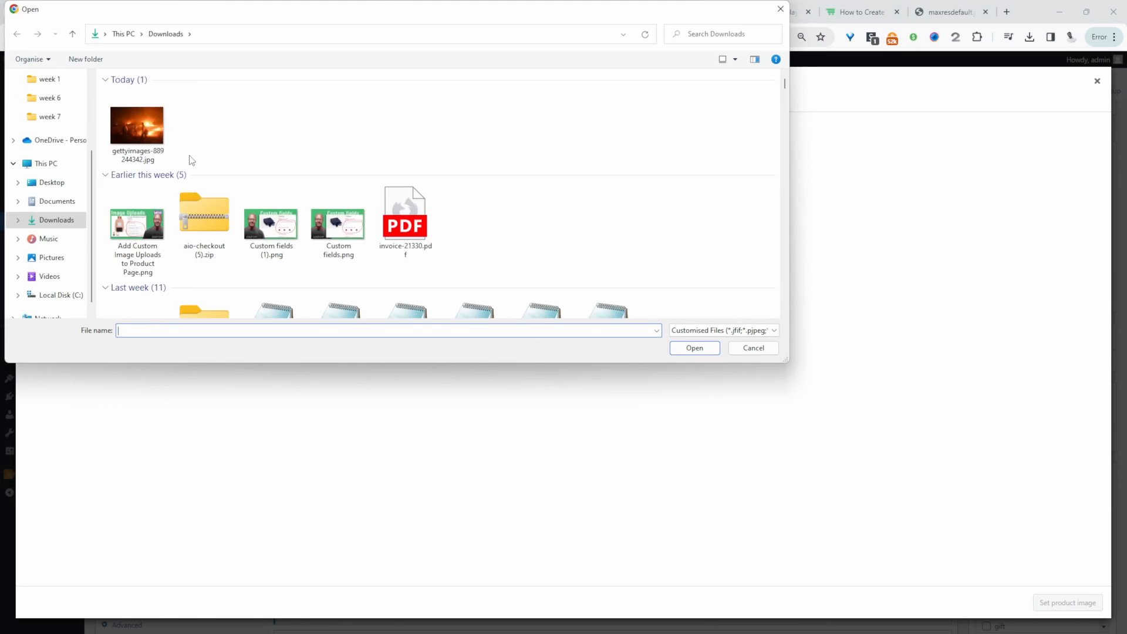
click(45, 256)
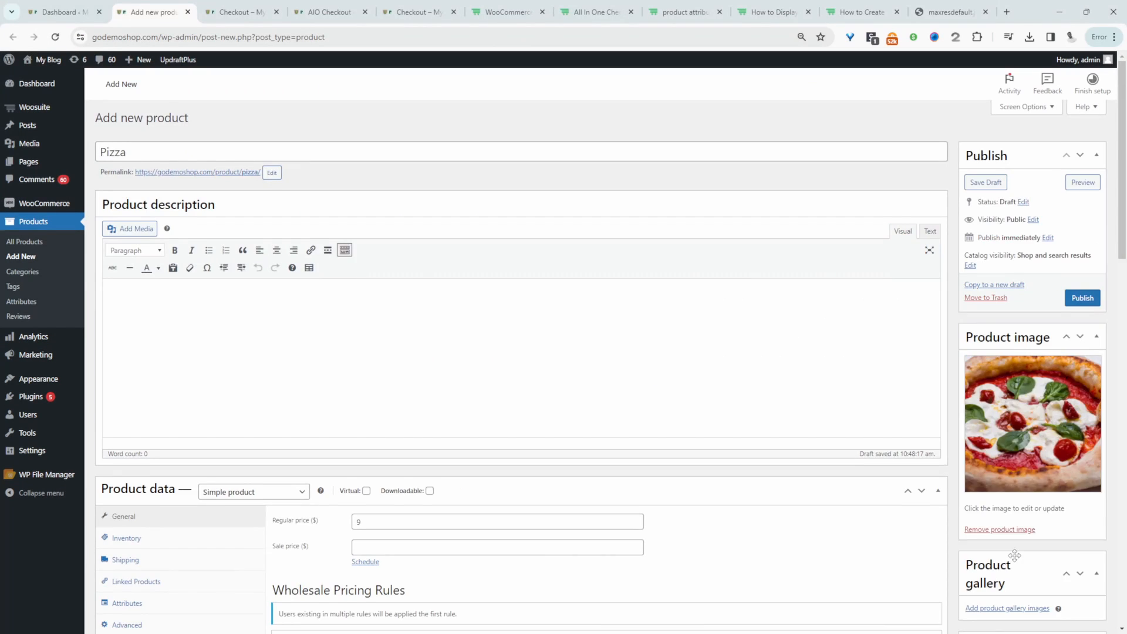
click(1083, 297)
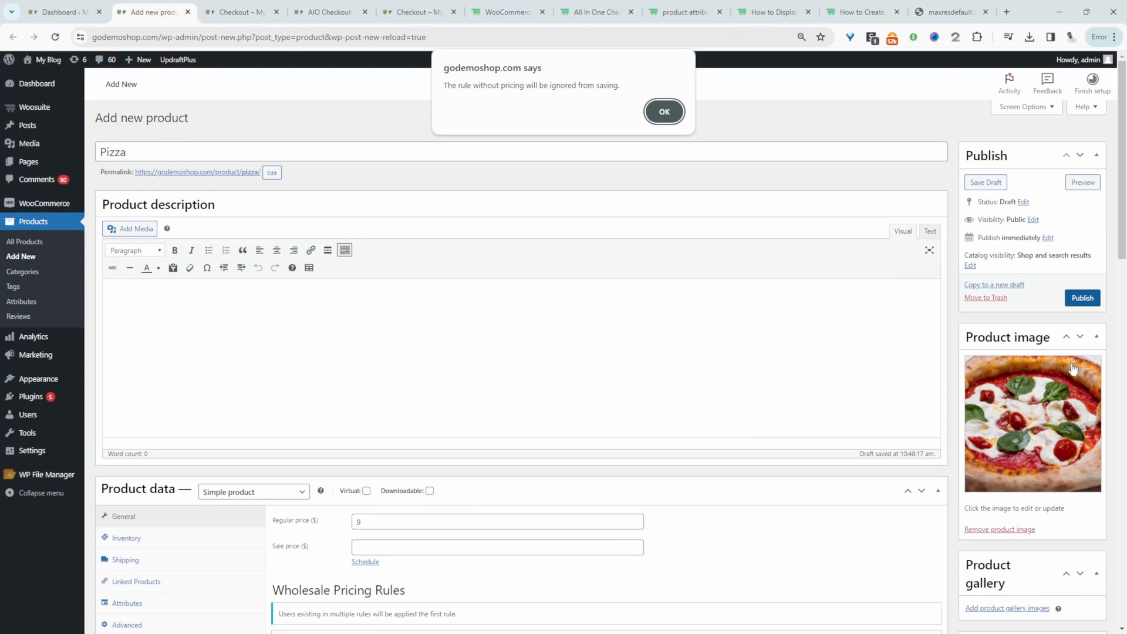
click(664, 110)
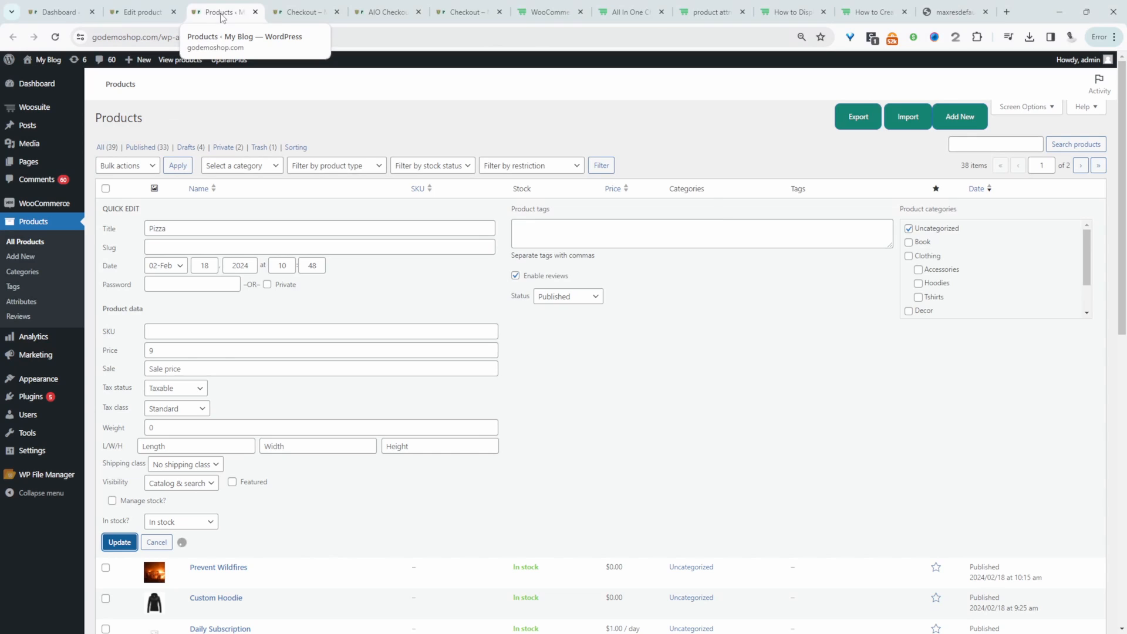
Close the products list and view the Pizza product's storefront page in a separate browser tab
middle_click(222, 18)
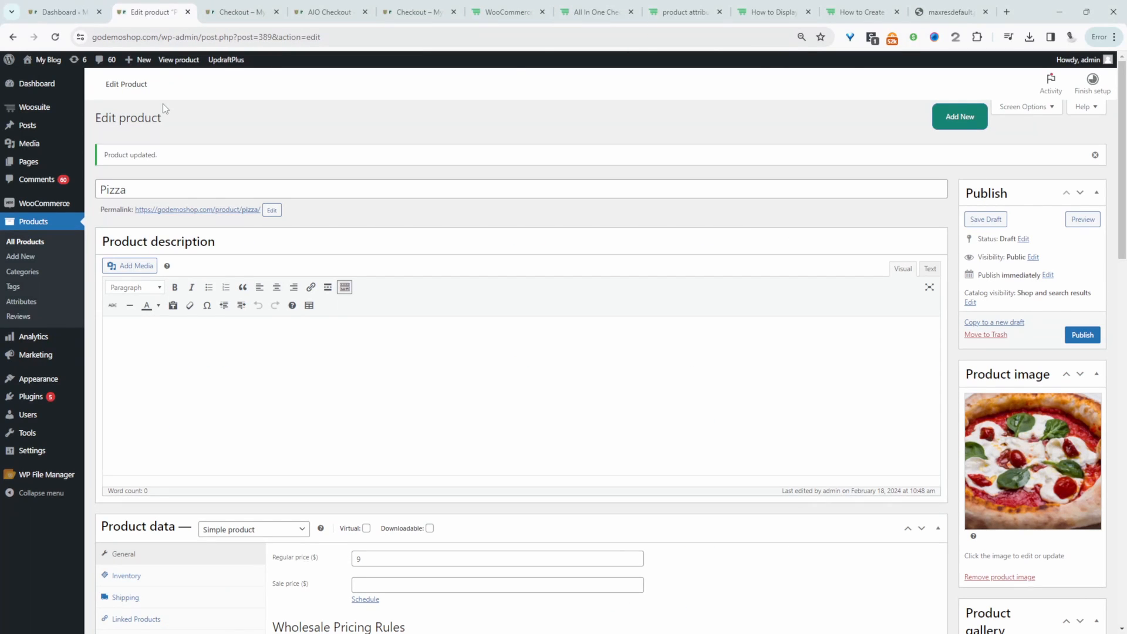
middle_click(179, 59)
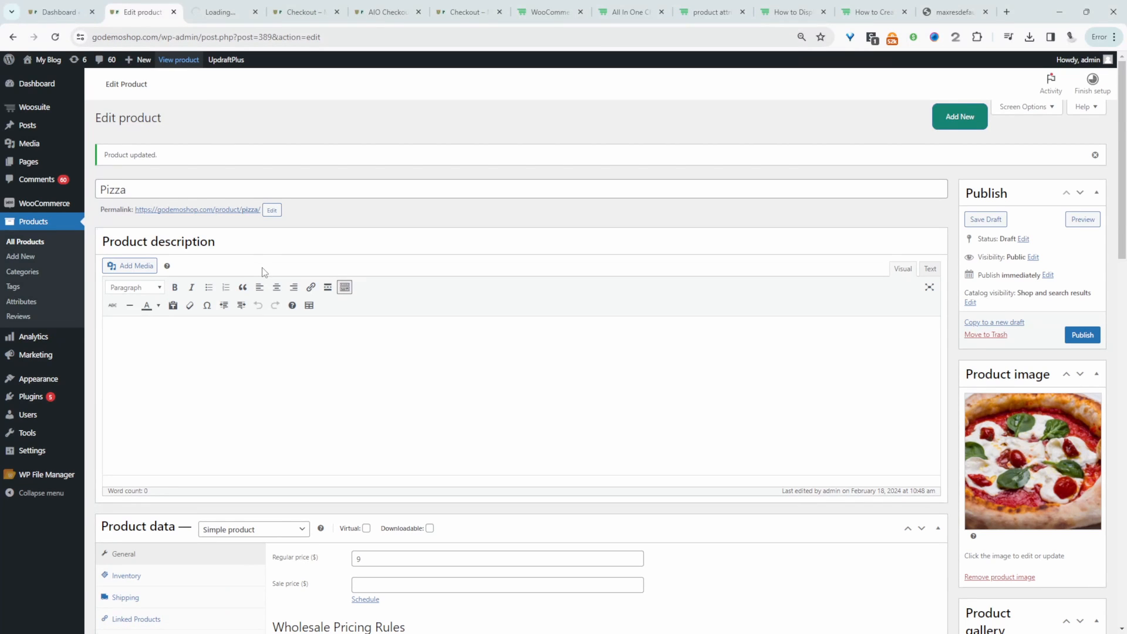
click(216, 13)
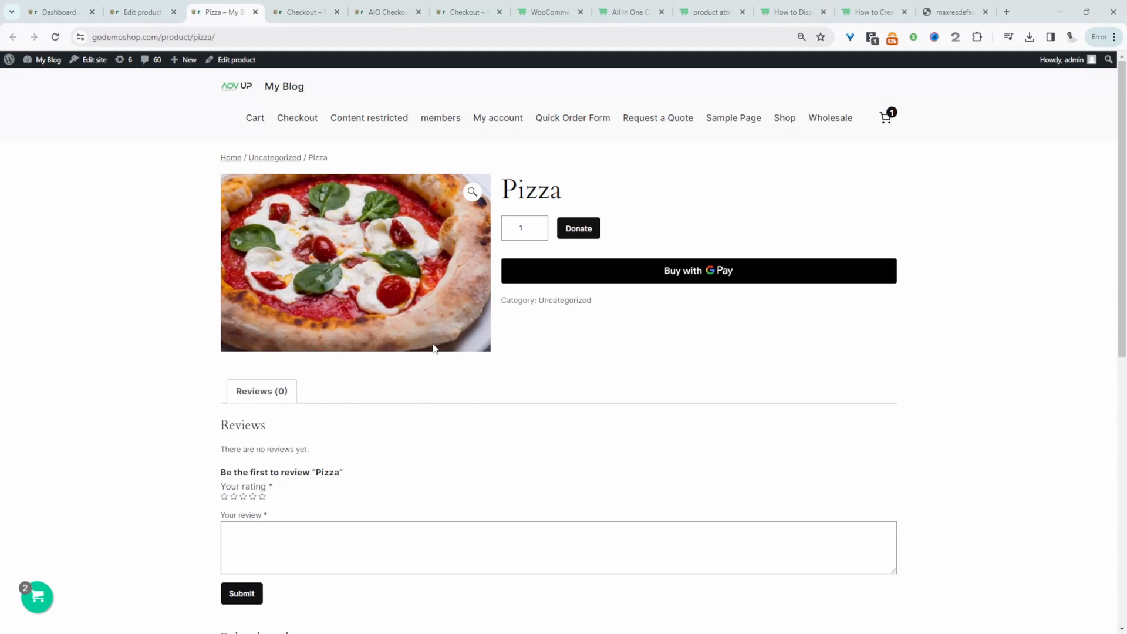
Create a new option set in AOVup Product Addons and name it Pizza
click(140, 11)
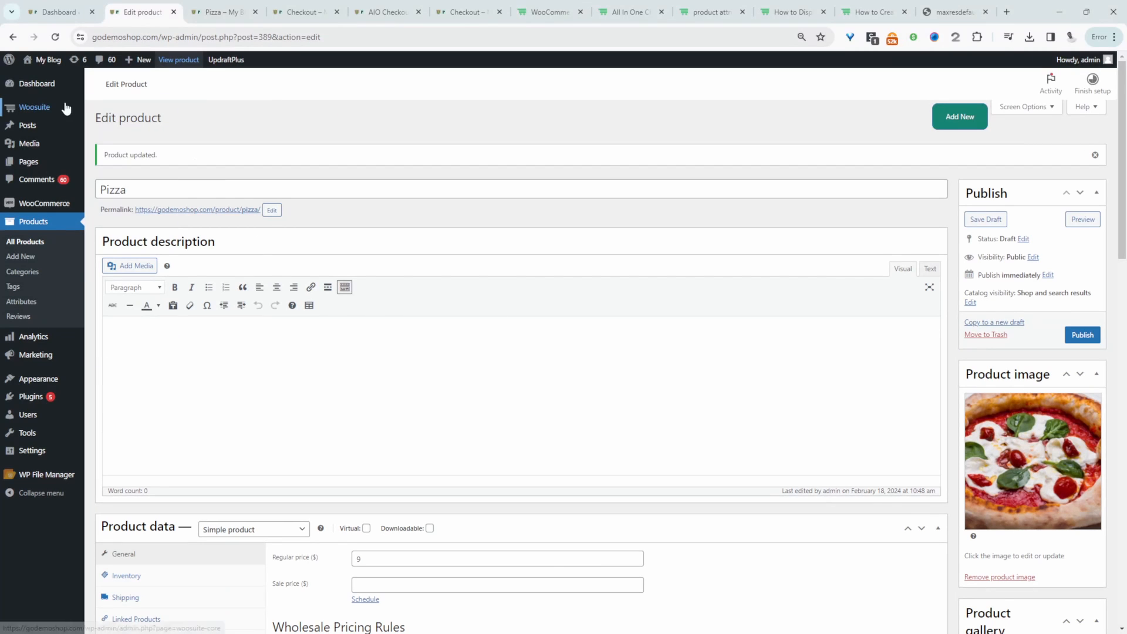
mouse_move(70, 112)
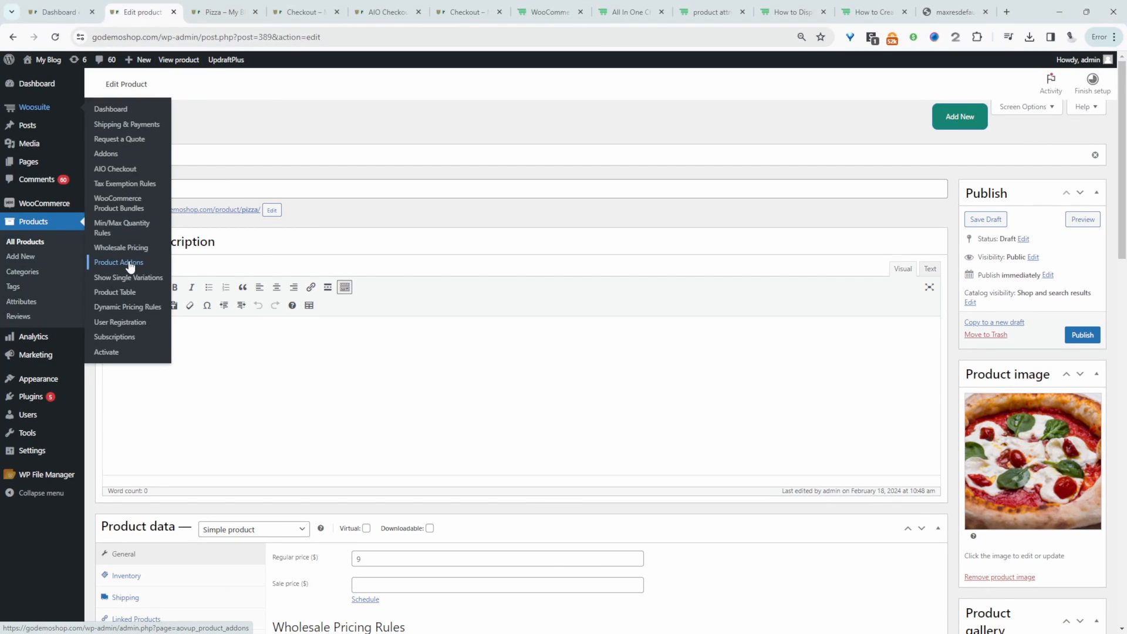
click(154, 262)
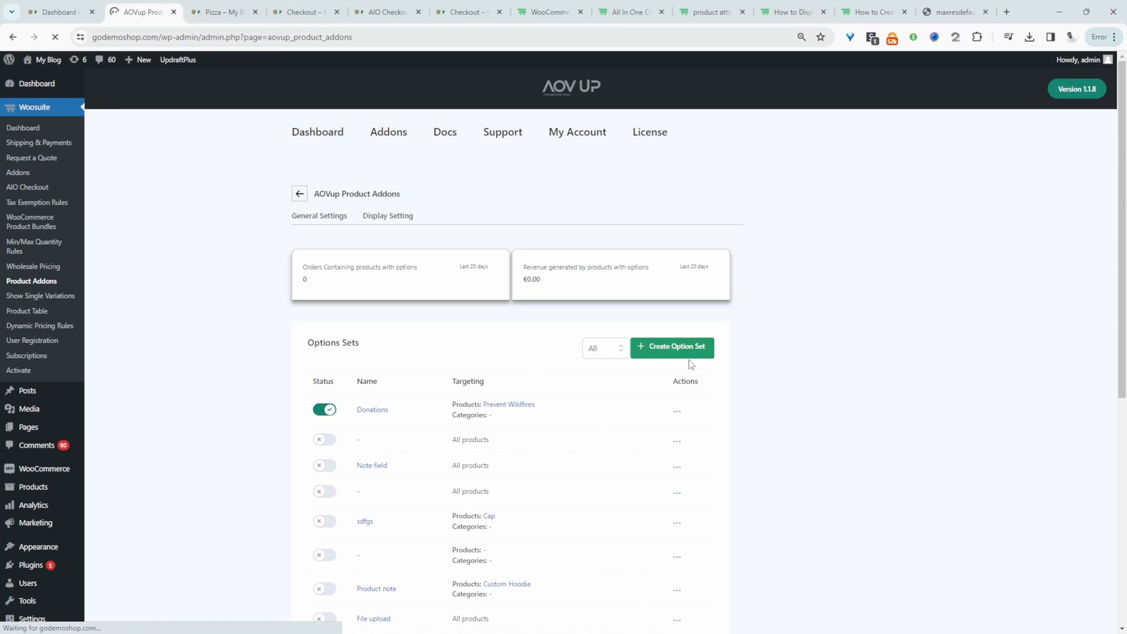
click(689, 364)
click(369, 324)
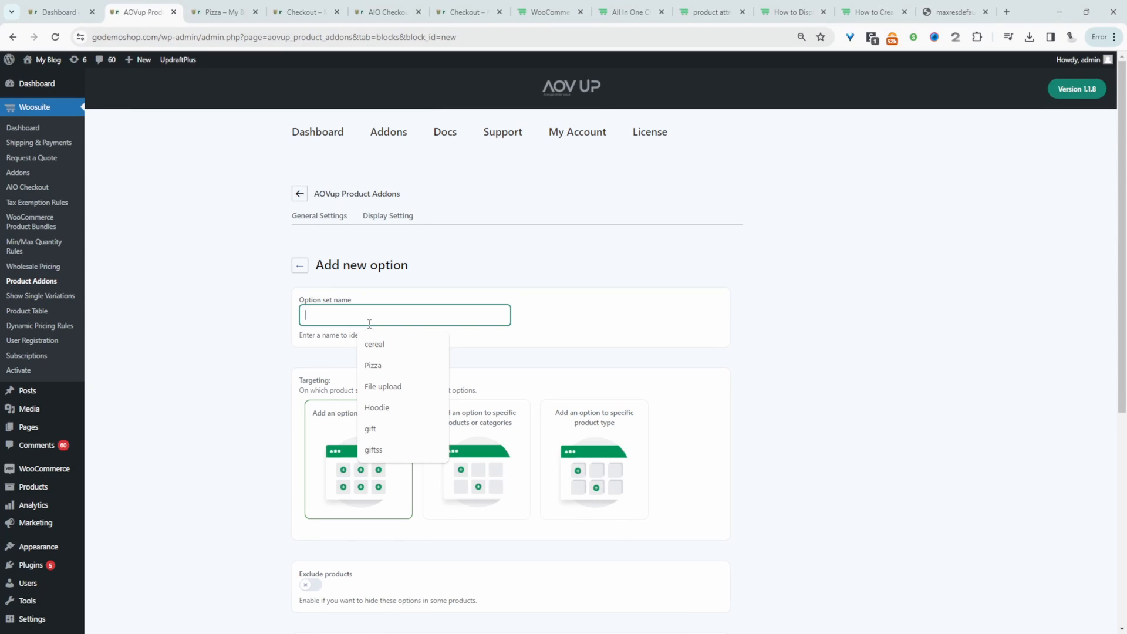
click(389, 366)
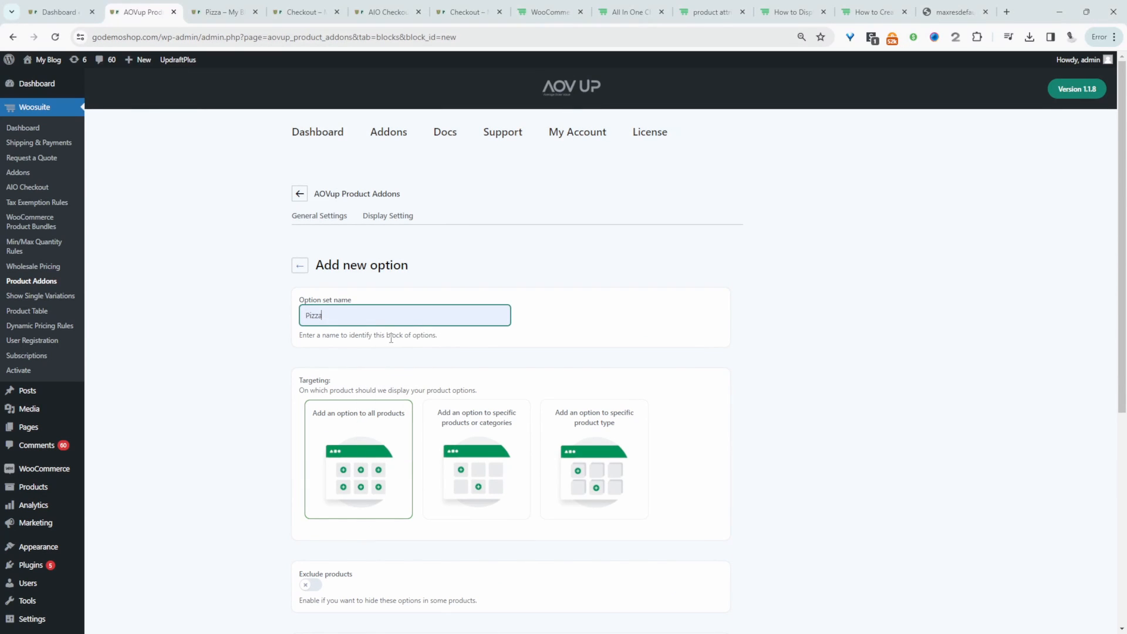
click(782, 314)
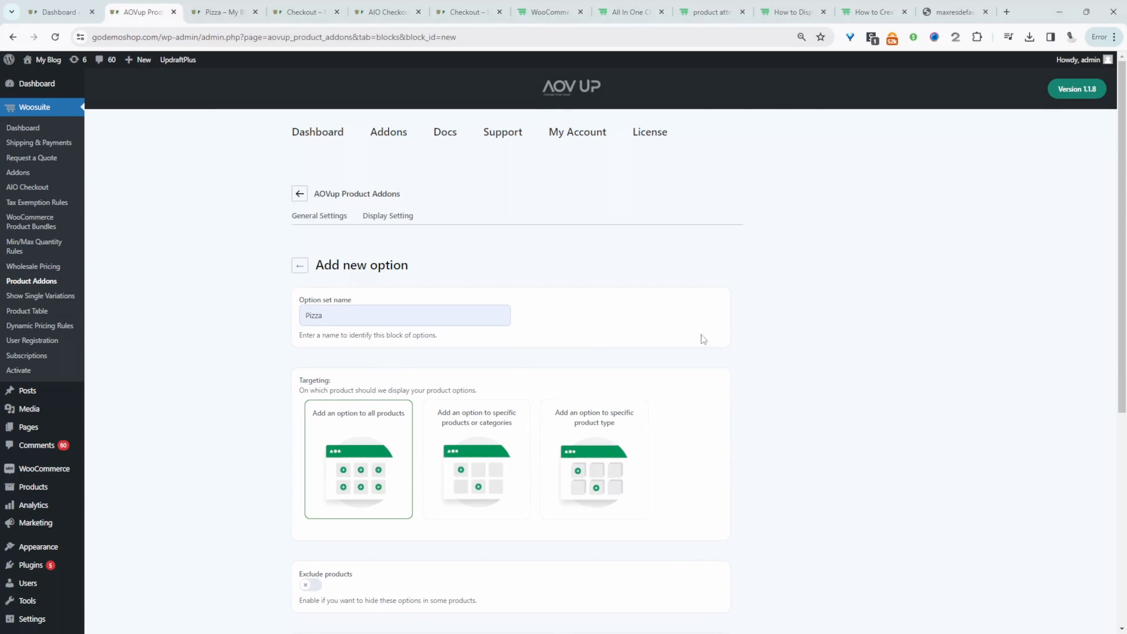
Target the option set at specific products or categories and choose the Pizza product to show it in
scroll(701, 337, down, 1)
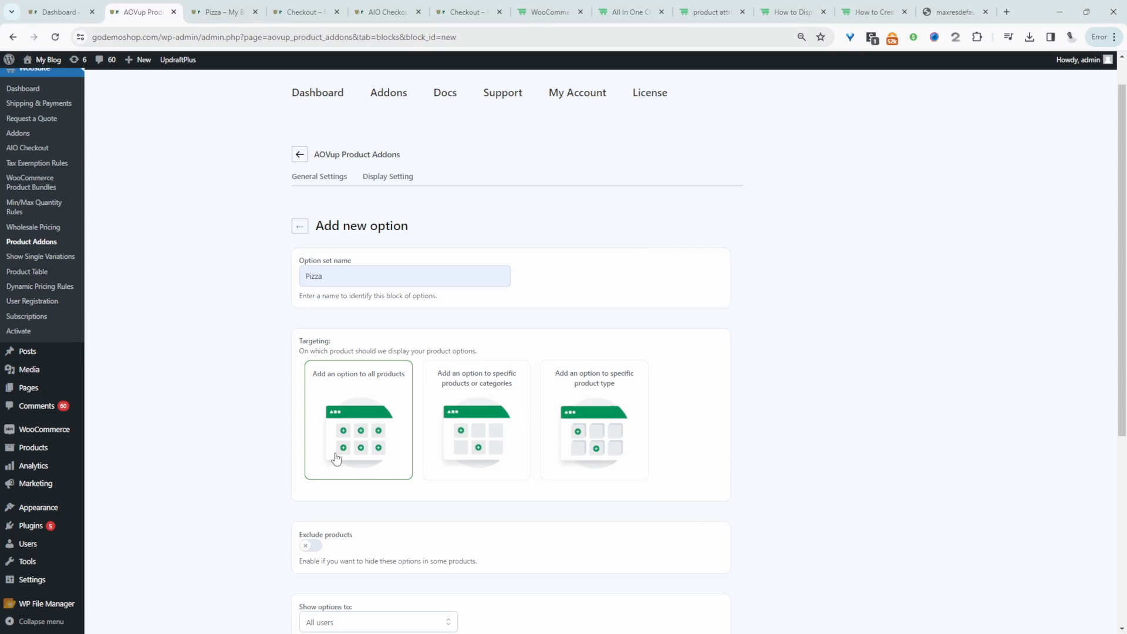
click(461, 423)
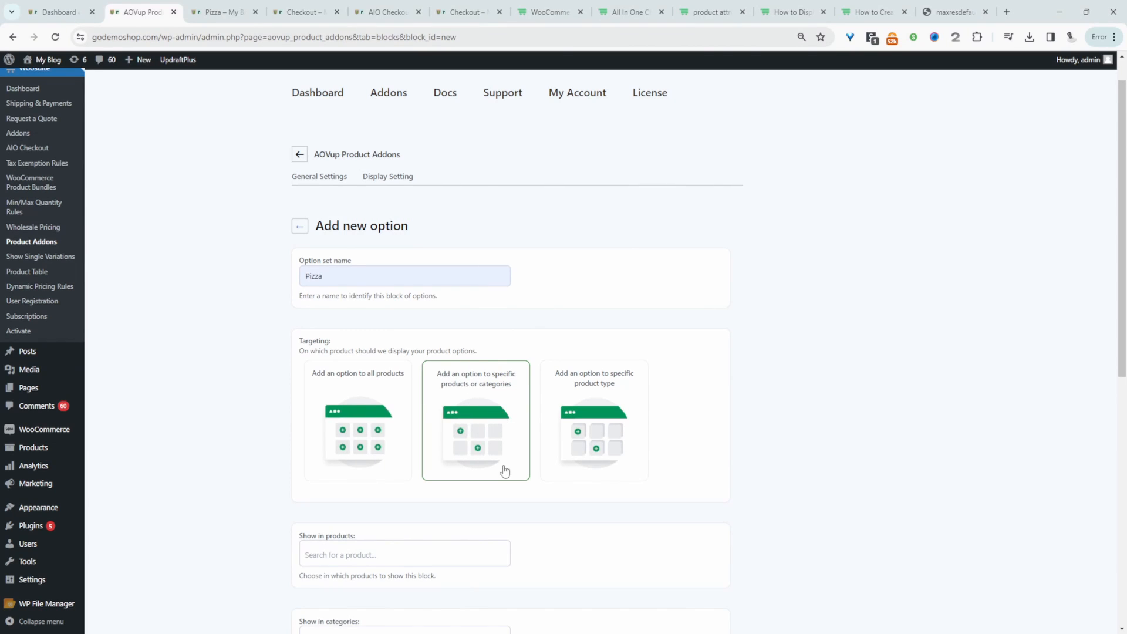
scroll(504, 471, down, 1)
scroll(434, 440, down, 2)
click(362, 404)
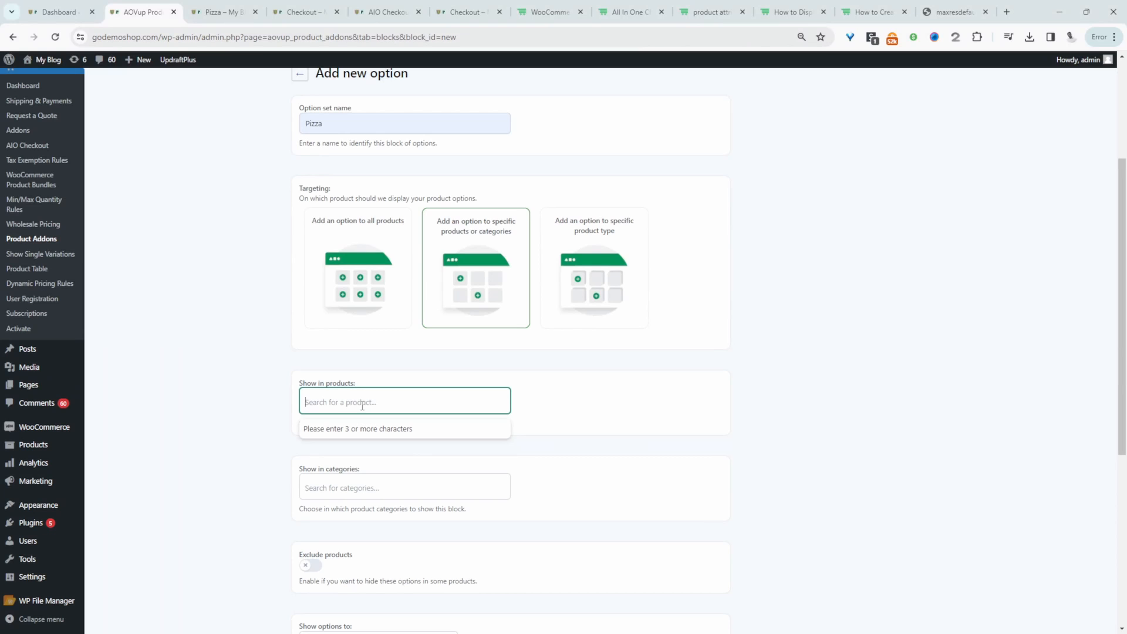
text(pizza)
click(416, 428)
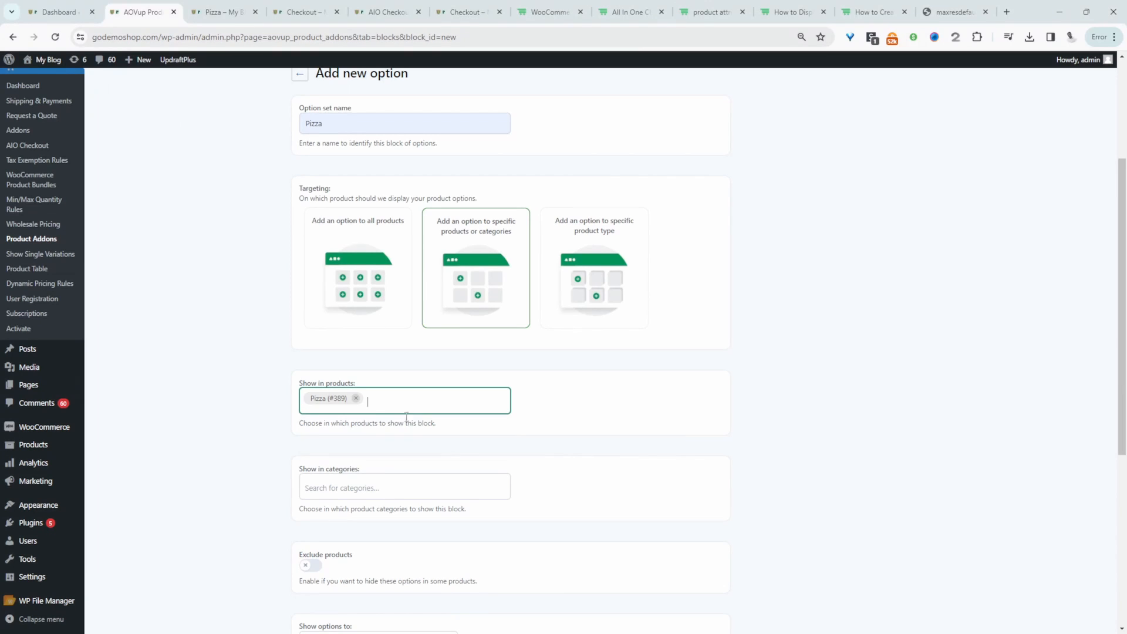
Add a Label or image option to the set and title it "Choose your size"
scroll(744, 448, down, 5)
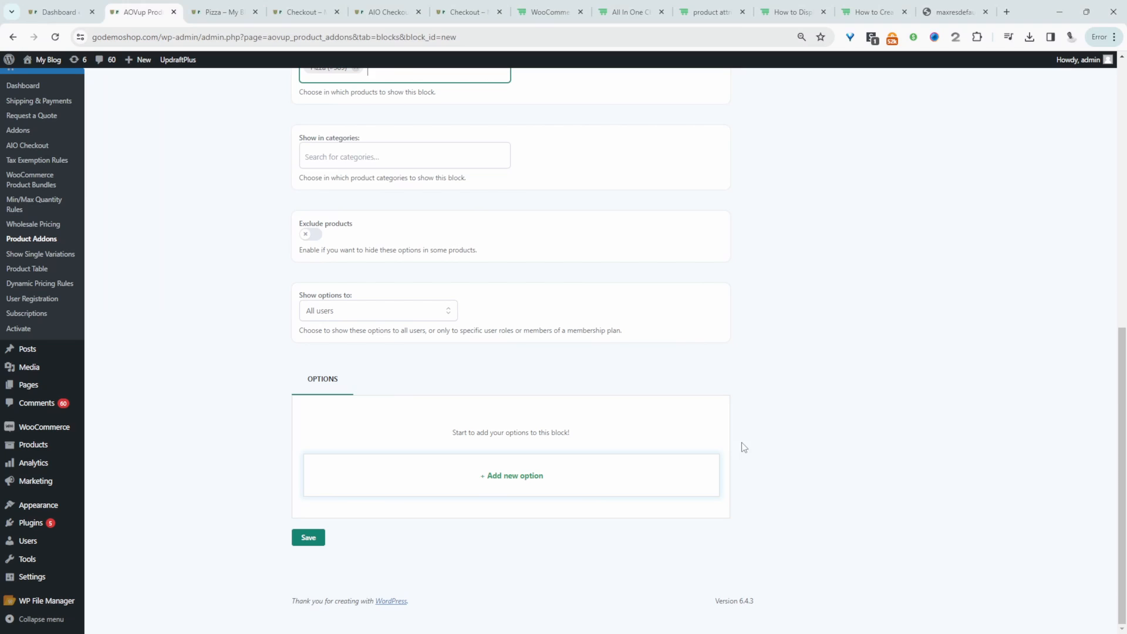
click(481, 480)
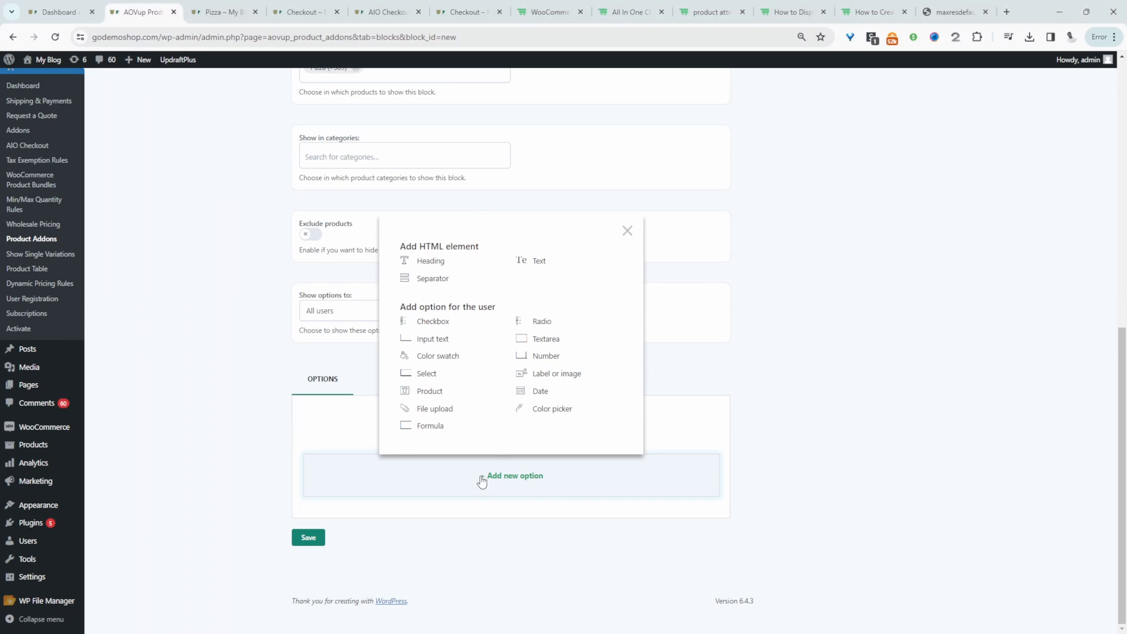
click(533, 373)
text(Choose your size)
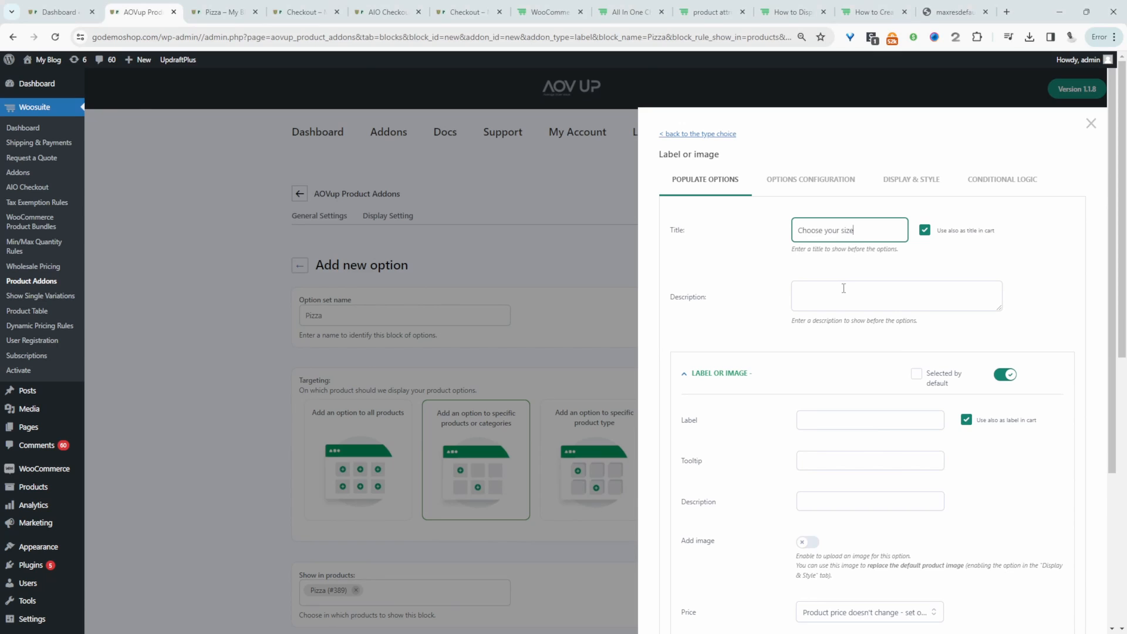
scroll(822, 332, down, 3)
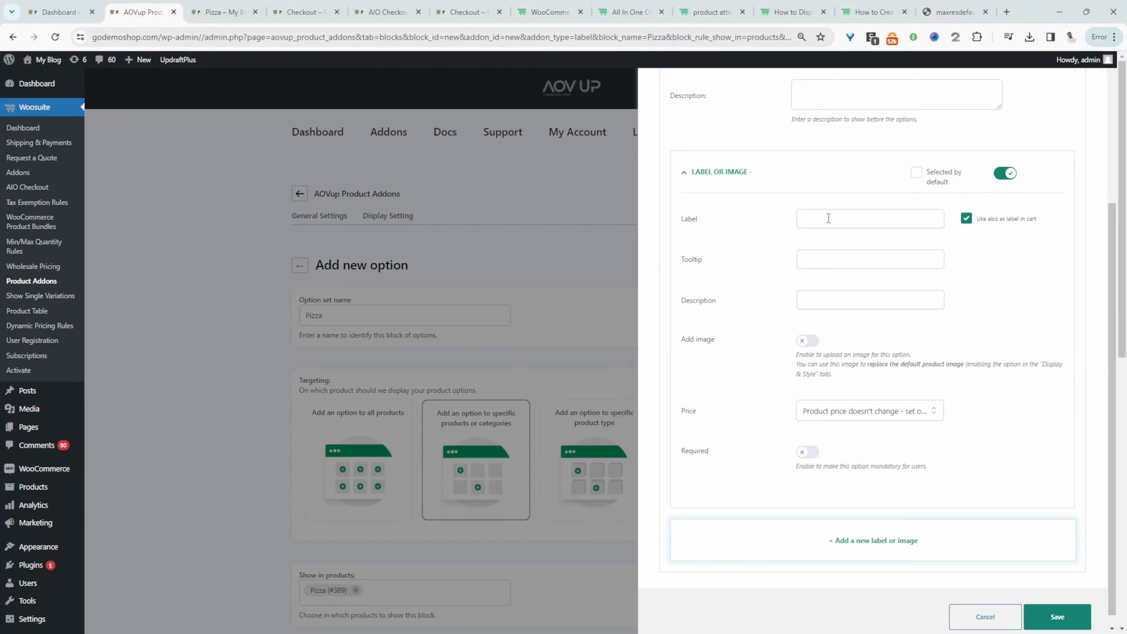
Label the first size choice Small 9.5" and enable its image, uploading the pizza pictures from Downloads and using the six-slice grey icon
click(828, 219)
text(Small 9.5")
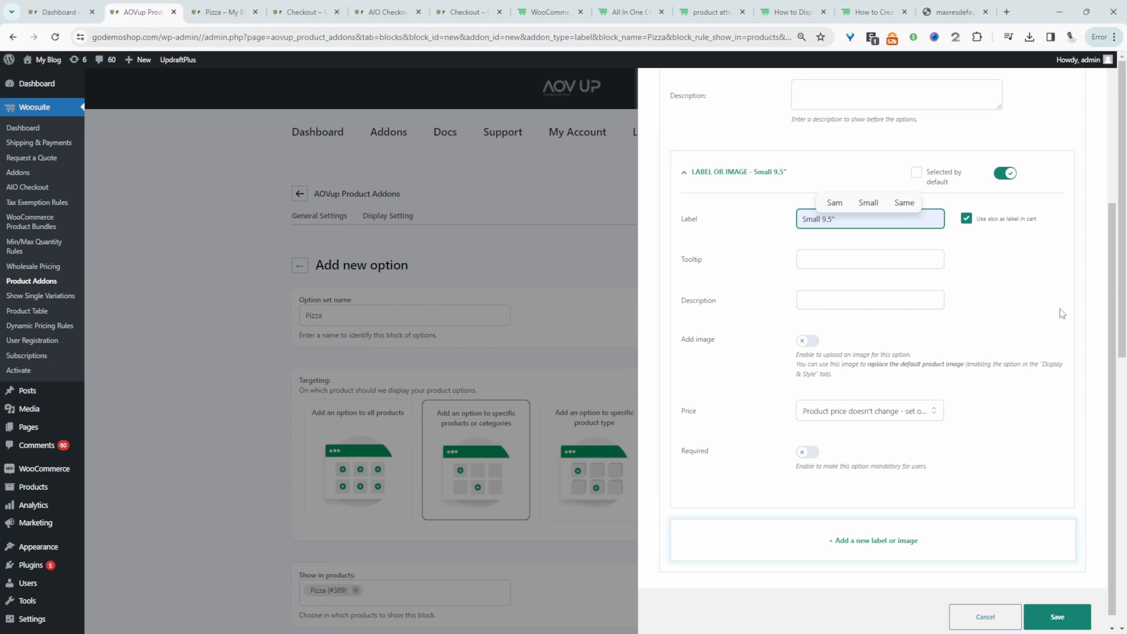
click(808, 340)
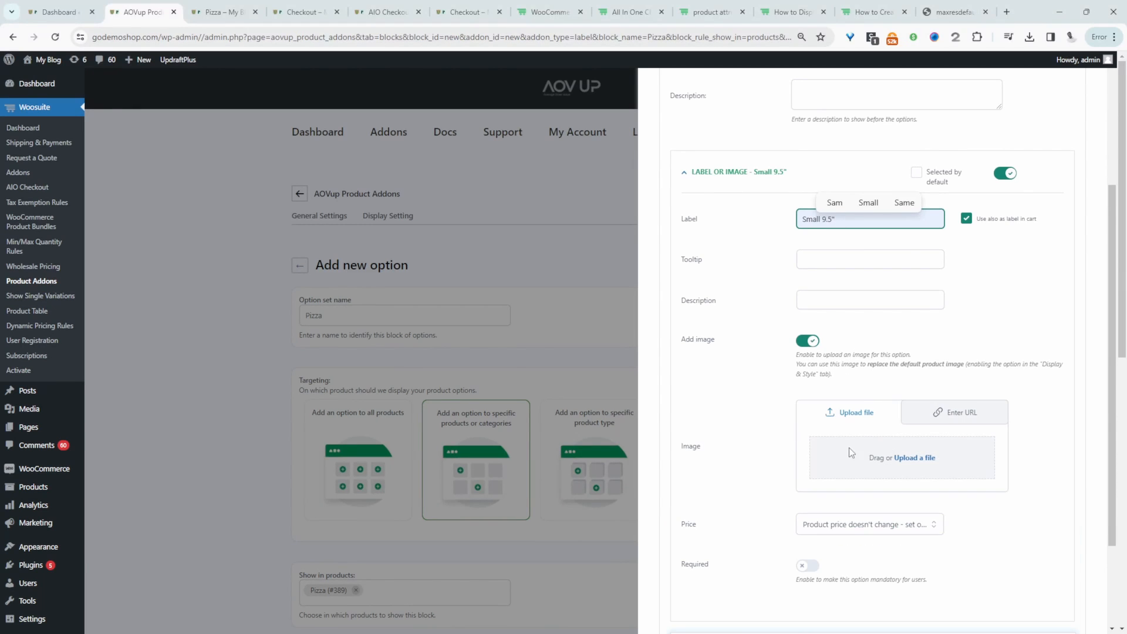
click(925, 458)
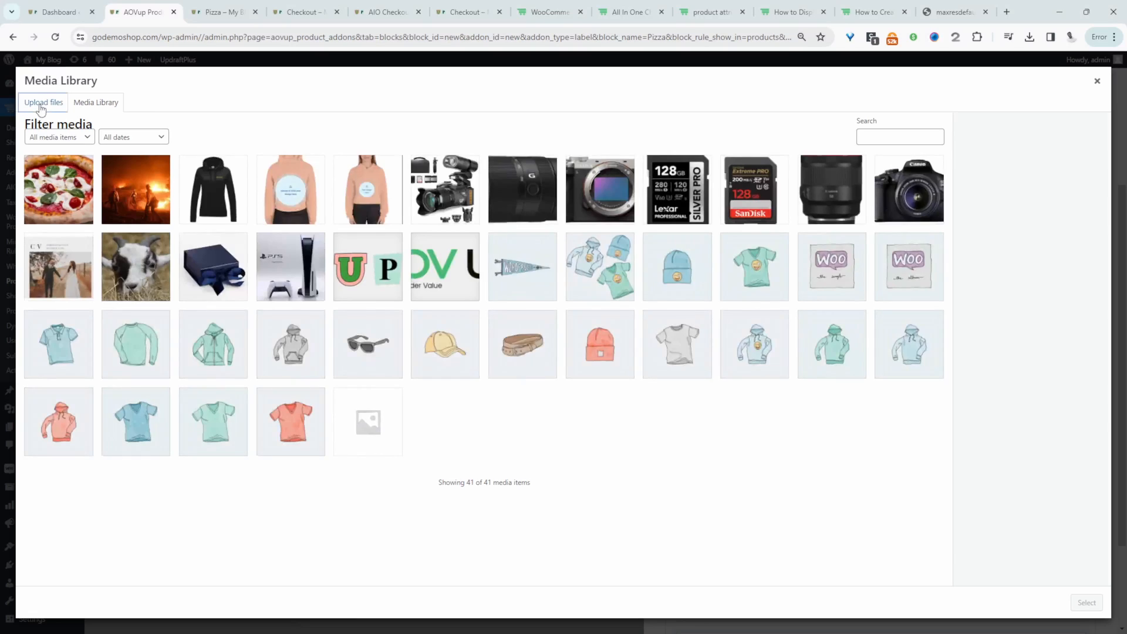
click(42, 104)
click(536, 320)
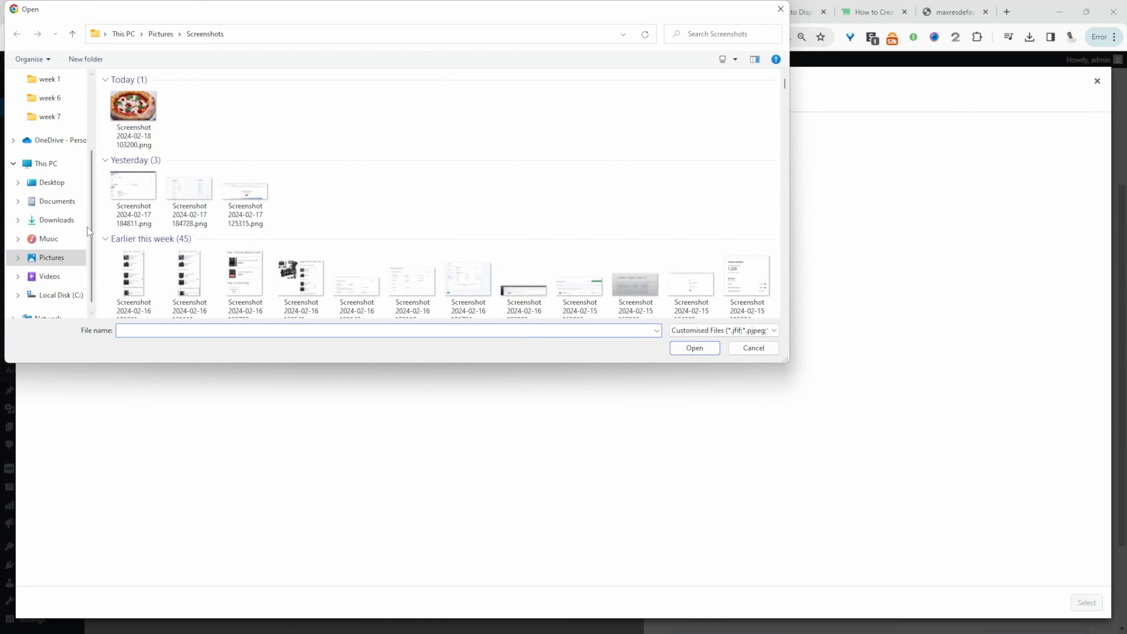
click(56, 220)
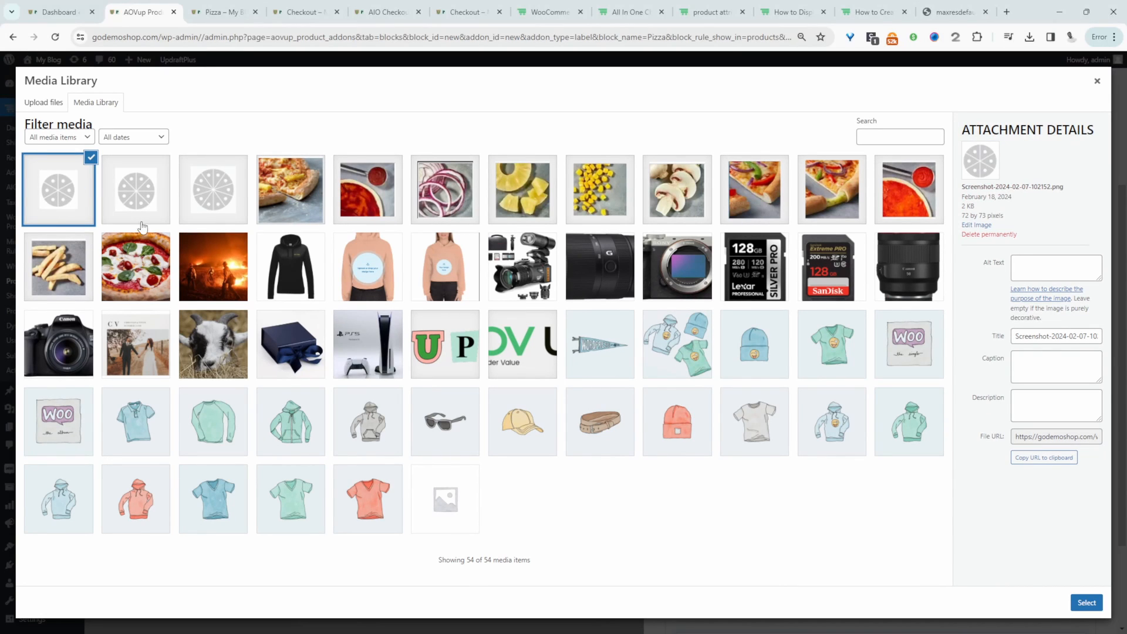
click(1087, 603)
Add another label or image choice to the size option and label it Medium 11.5"
scroll(965, 443, down, 4)
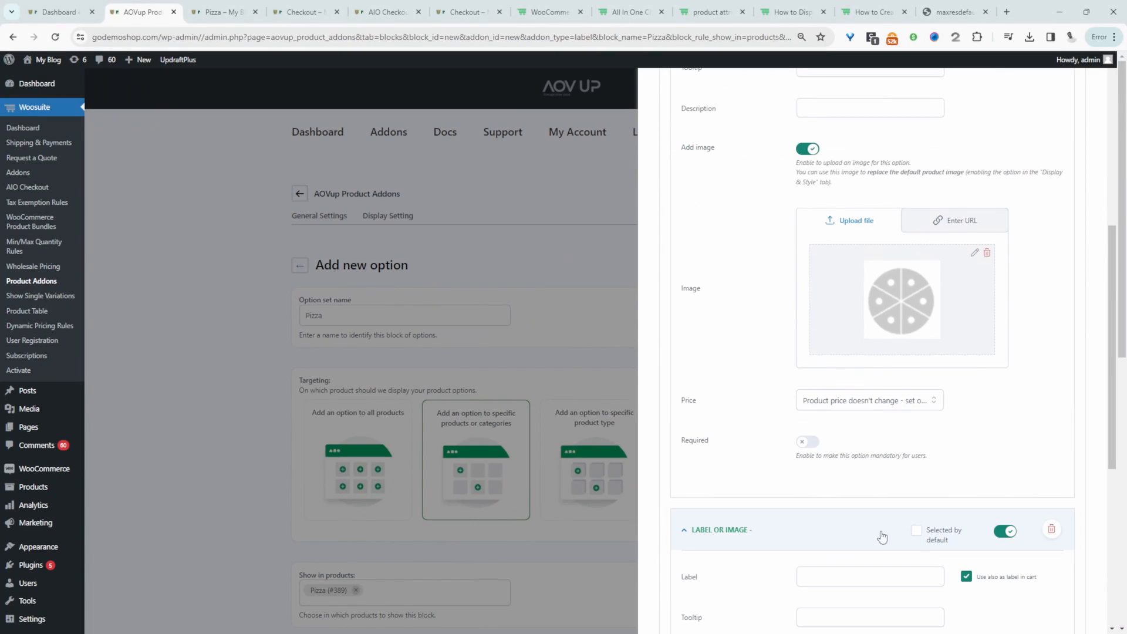
scroll(897, 543, down, 3)
click(812, 387)
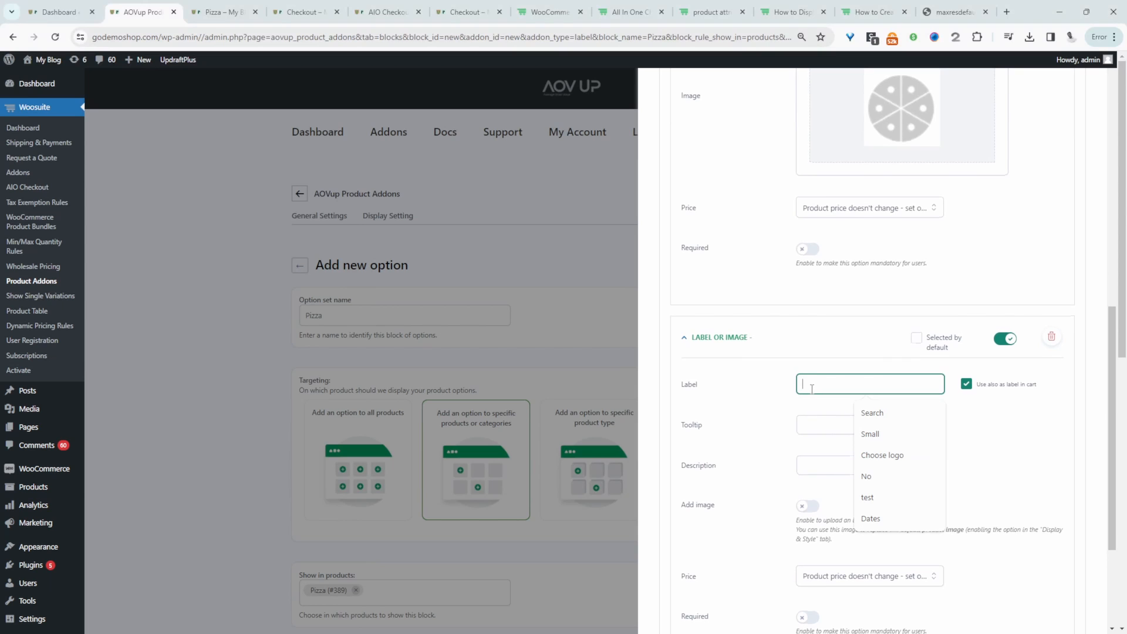
text(edium 11.5")
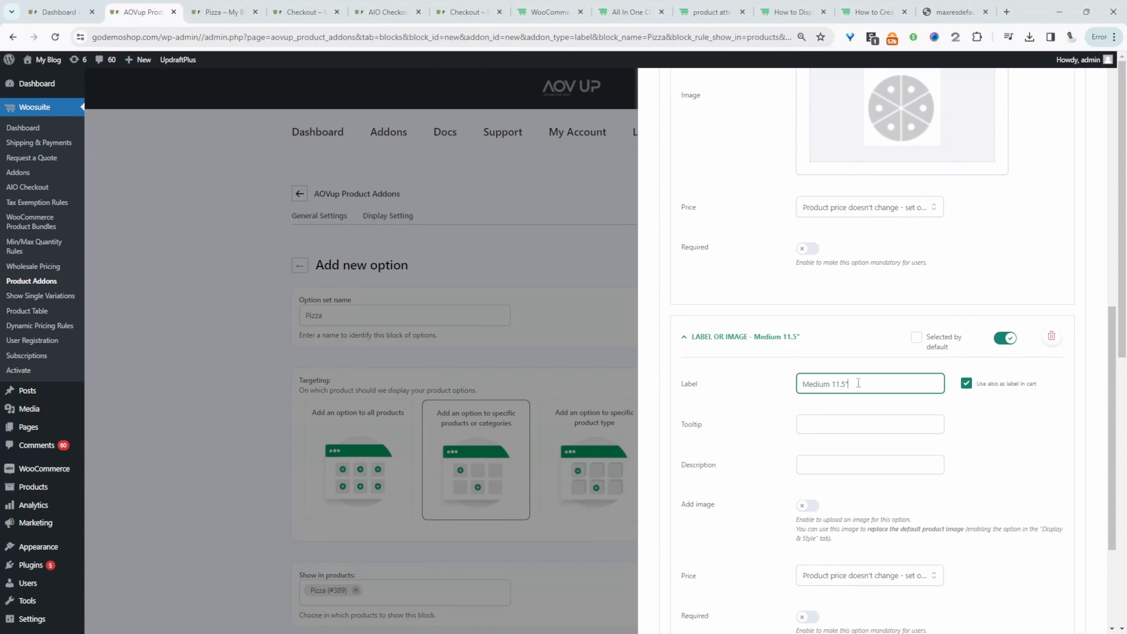
Enable an image for the Medium 11.5" choice and use the eight-slice grey pizza icon from the media library
scroll(856, 280, down, 2)
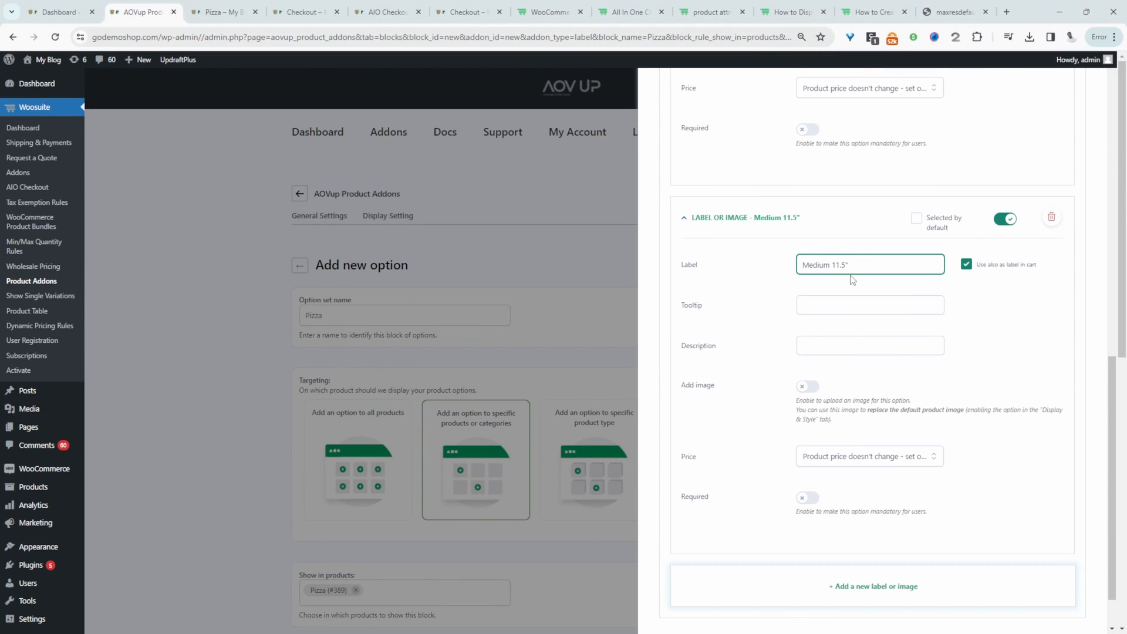
scroll(921, 371, down, 1)
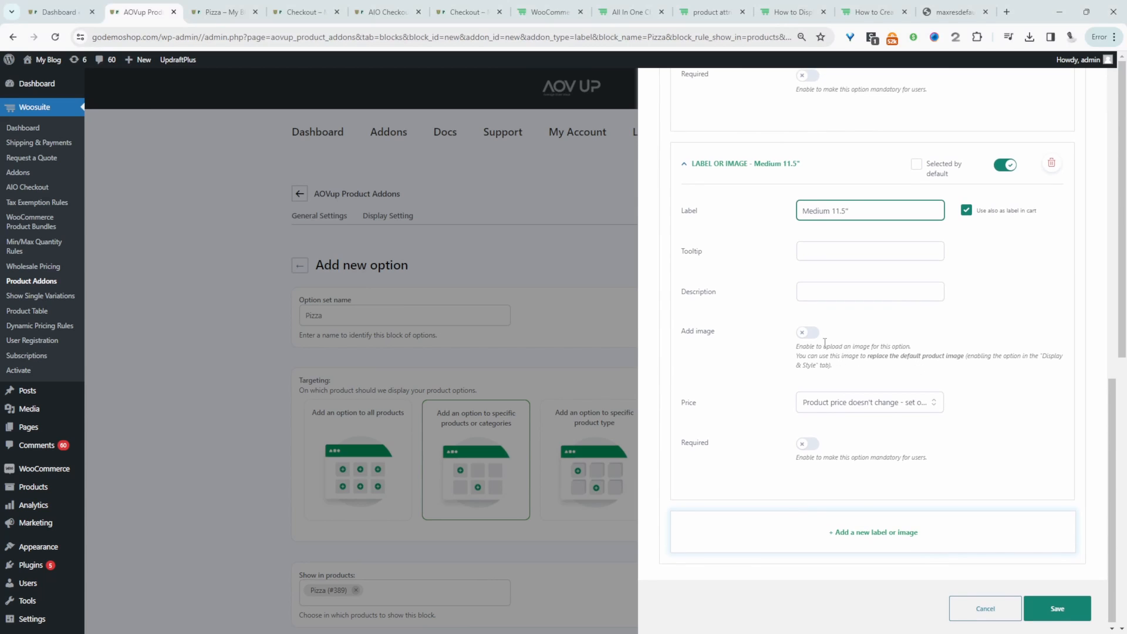
click(807, 333)
click(898, 450)
click(137, 188)
click(1085, 599)
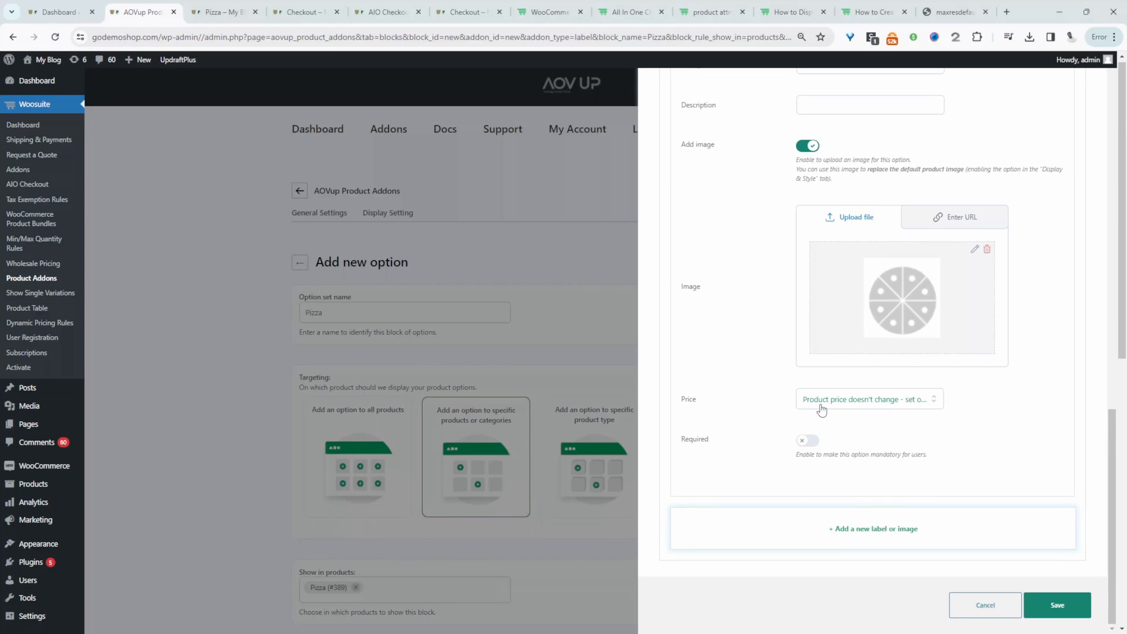
Make the Medium 11.5" choice increase the product price, with a regular option cost of 3
click(821, 409)
click(848, 453)
click(836, 445)
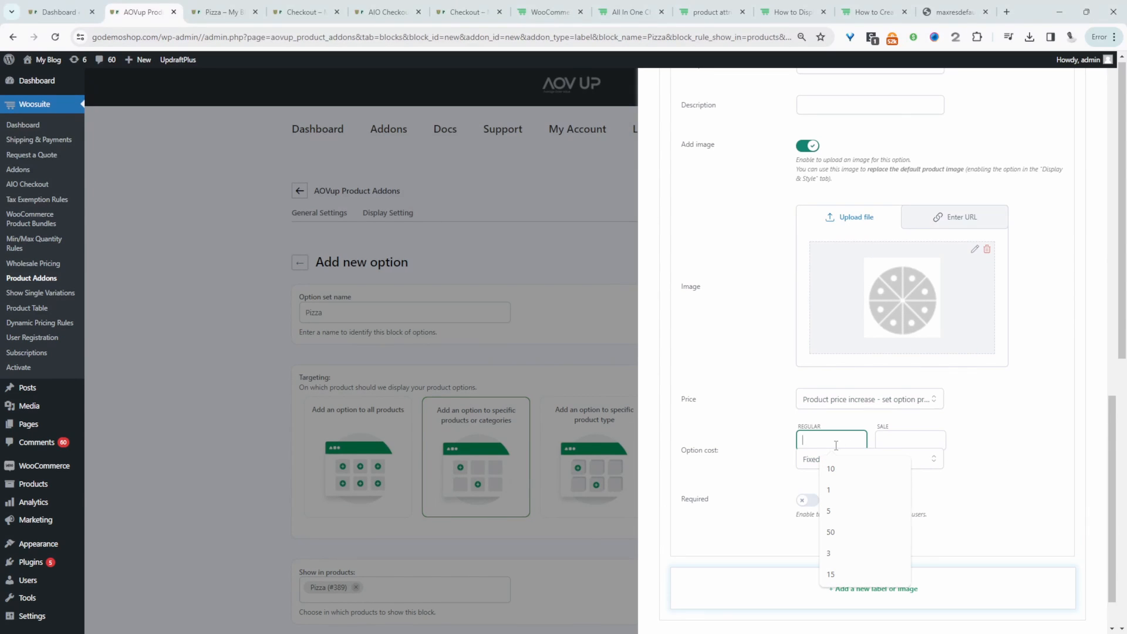
text(3)
Add a third label or image choice to the size option and label it Large 13.5"
click(939, 588)
scroll(969, 491, down, 5)
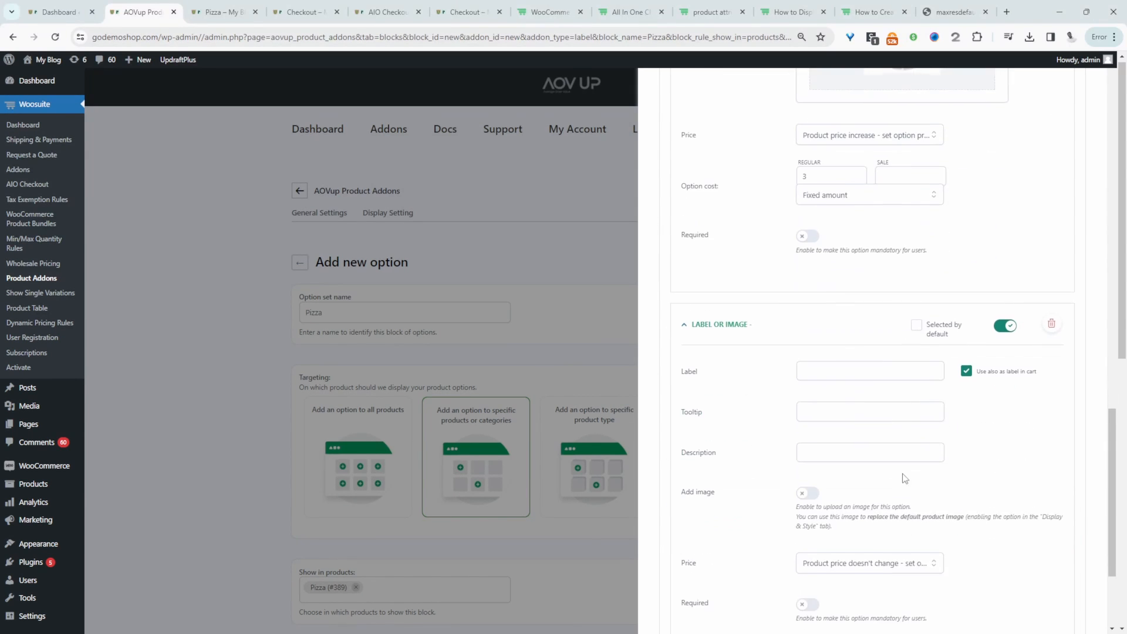
click(822, 371)
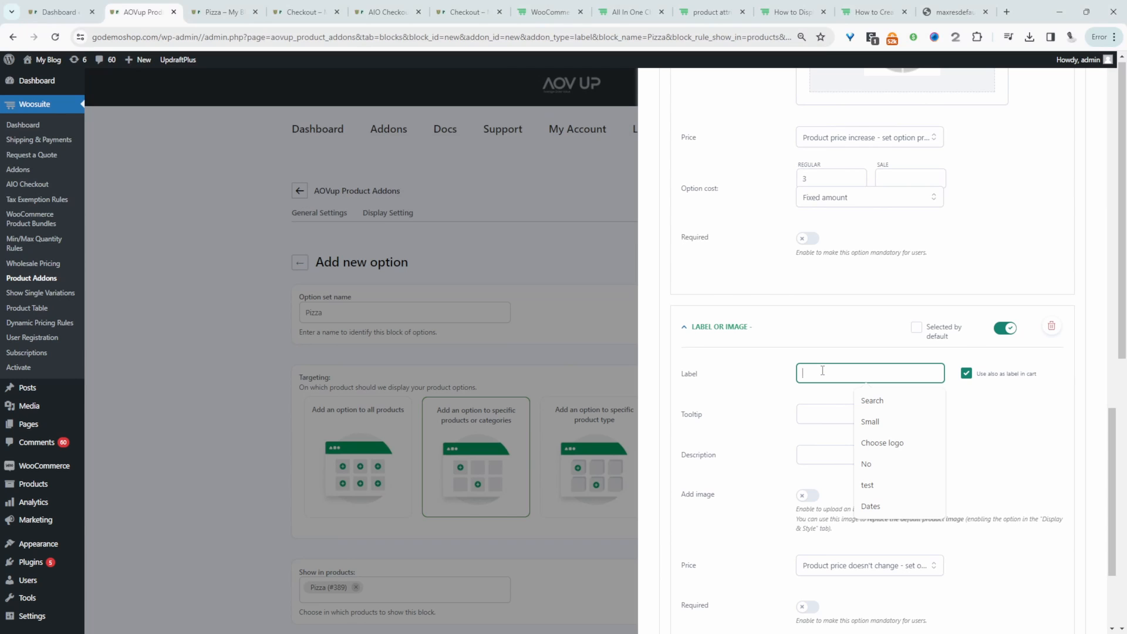
click(870, 374)
text(Large 13.5")
Make the Large 13.5" choice increase the product price with a regular cost of 5, and save the size option
scroll(891, 433, down, 2)
click(890, 431)
click(866, 486)
click(831, 472)
text(5)
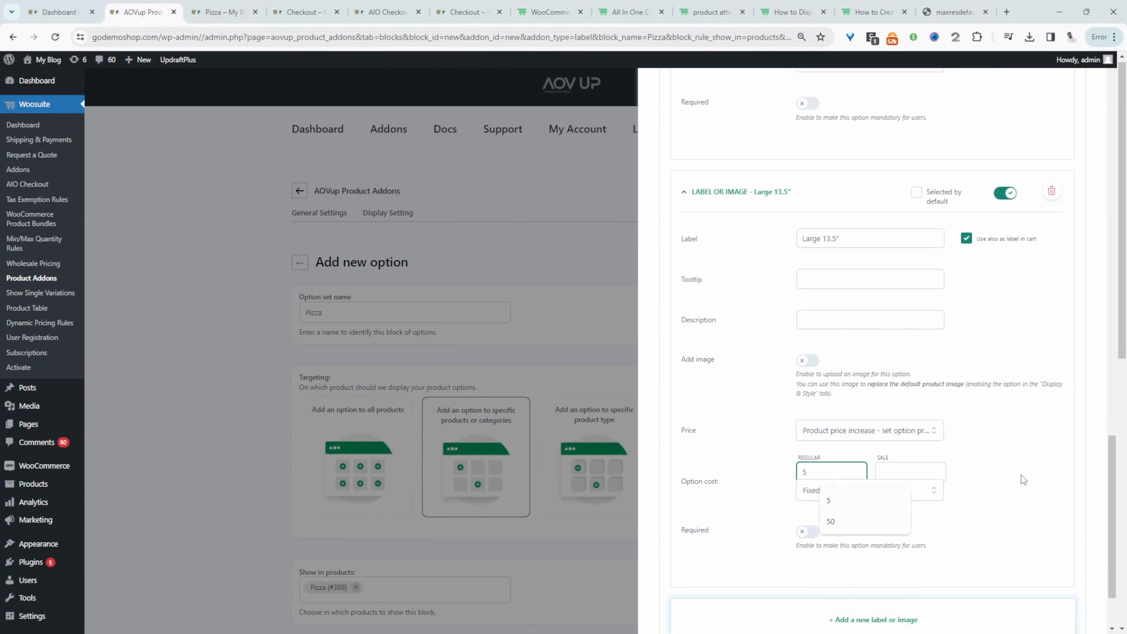
scroll(1022, 481, down, 2)
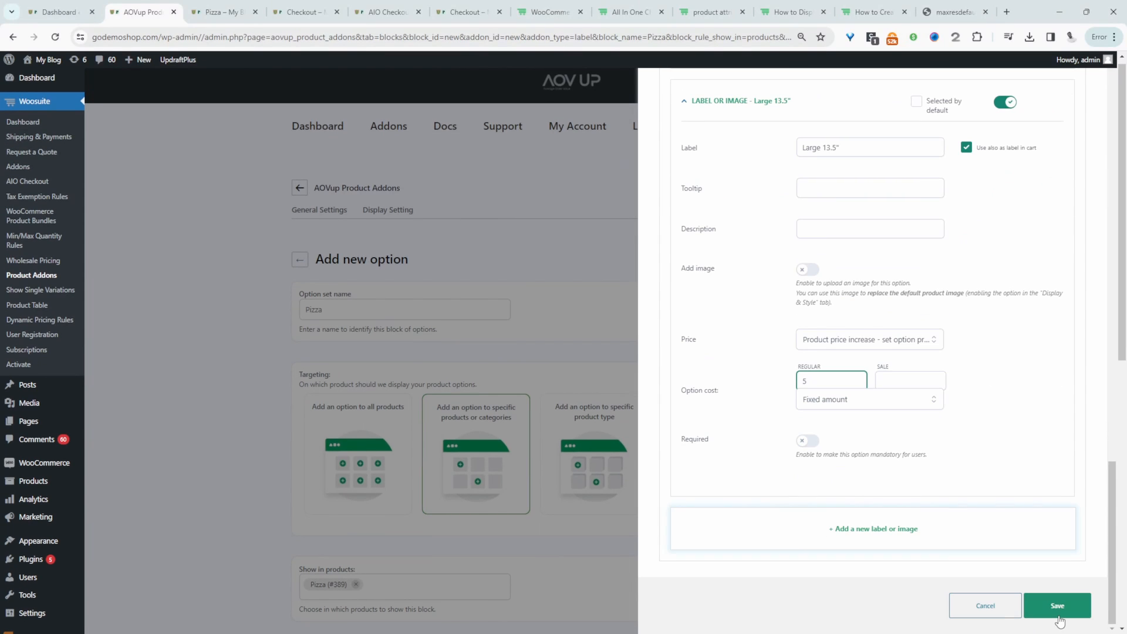
click(1058, 615)
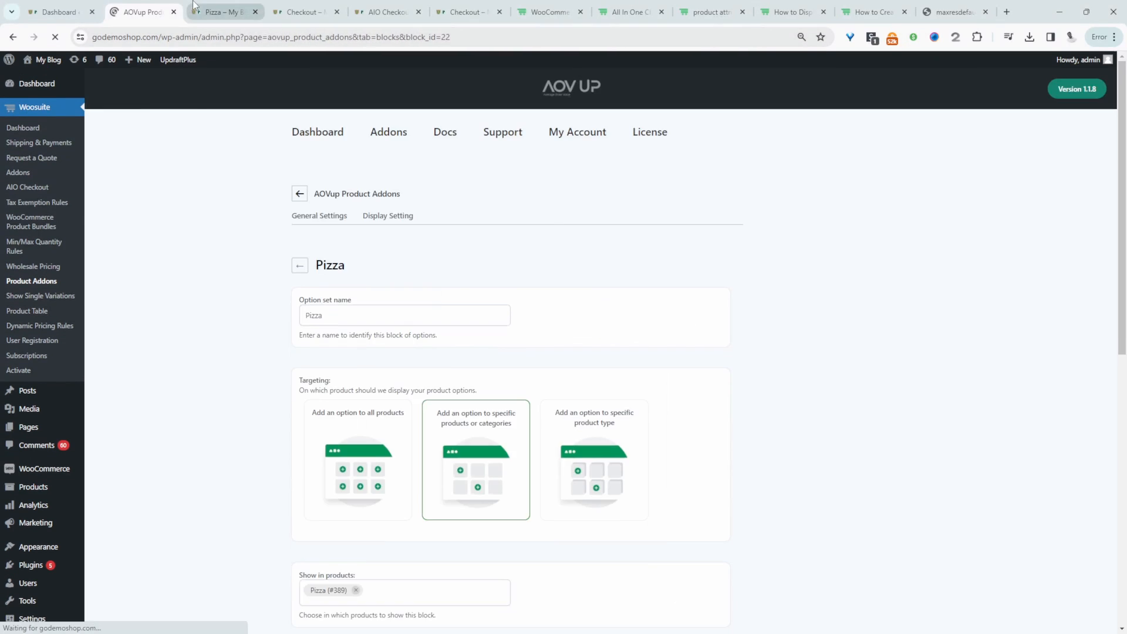
Reload the Pizza product's storefront page to check the size choices
click(217, 12)
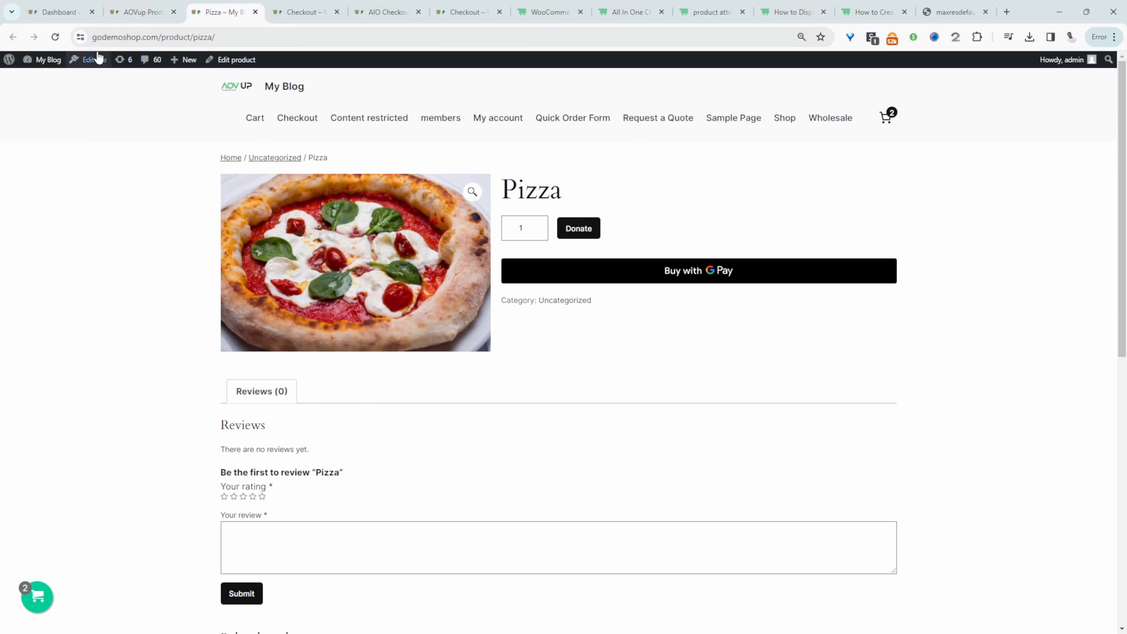
click(54, 37)
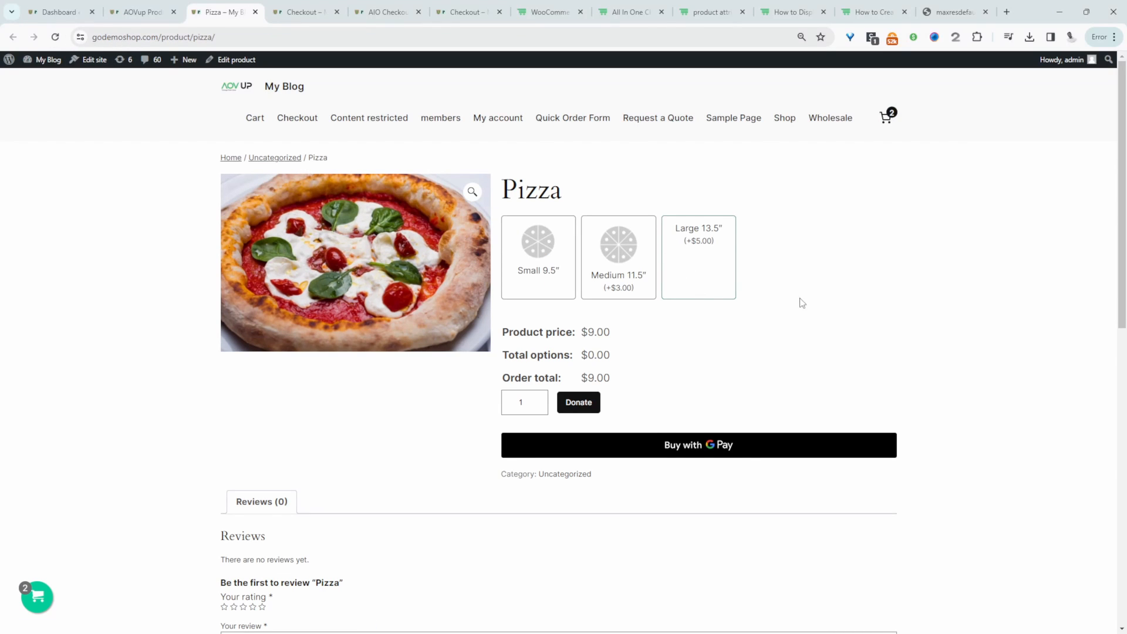
Return to the Pizza option set and add another Label or image option titled "Choose your crust"
click(141, 12)
scroll(619, 423, down, 10)
click(621, 428)
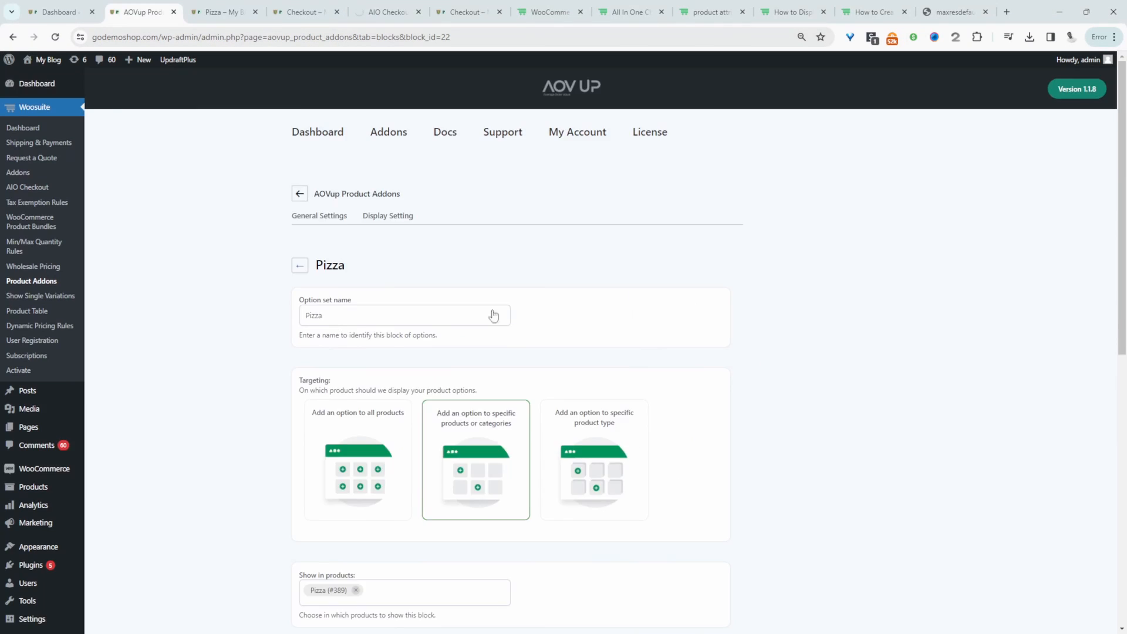
scroll(493, 315, down, 10)
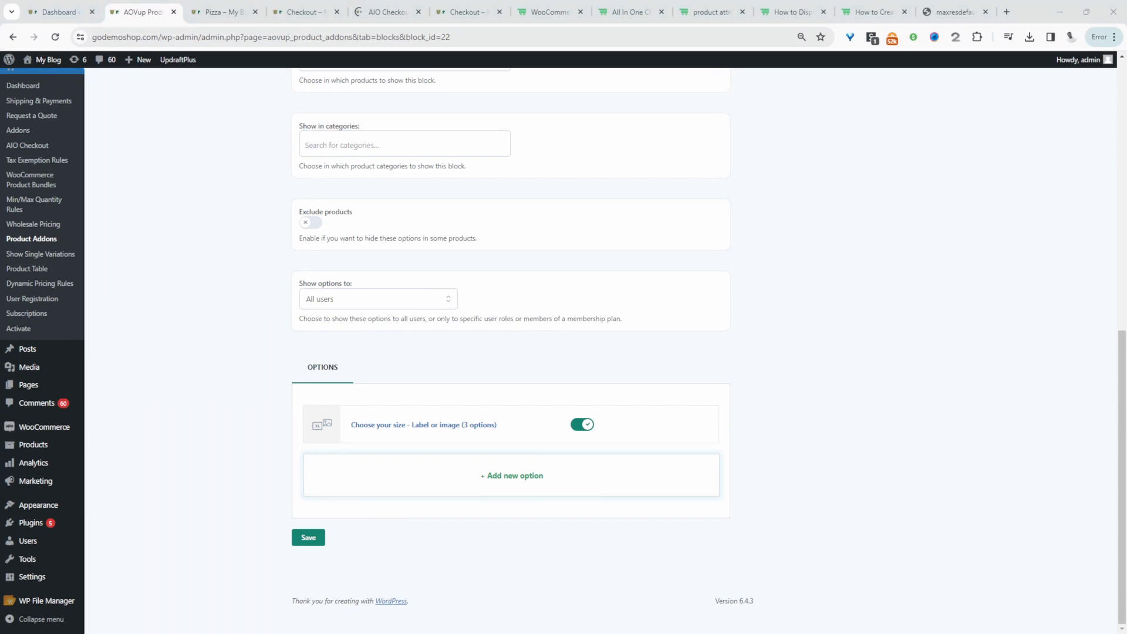
click(447, 480)
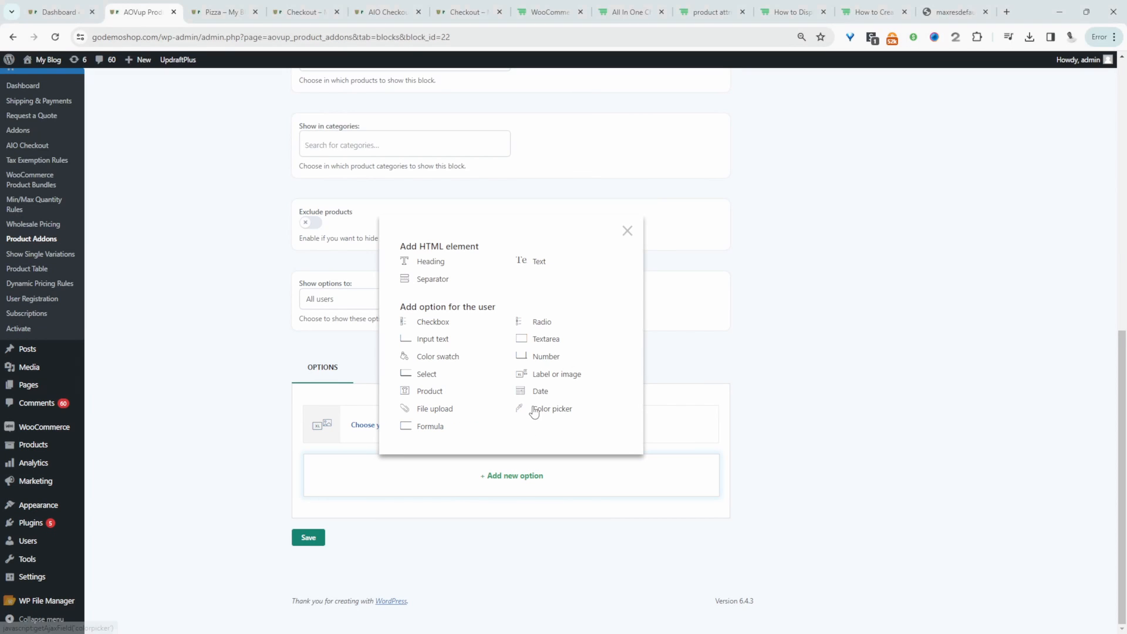
click(548, 378)
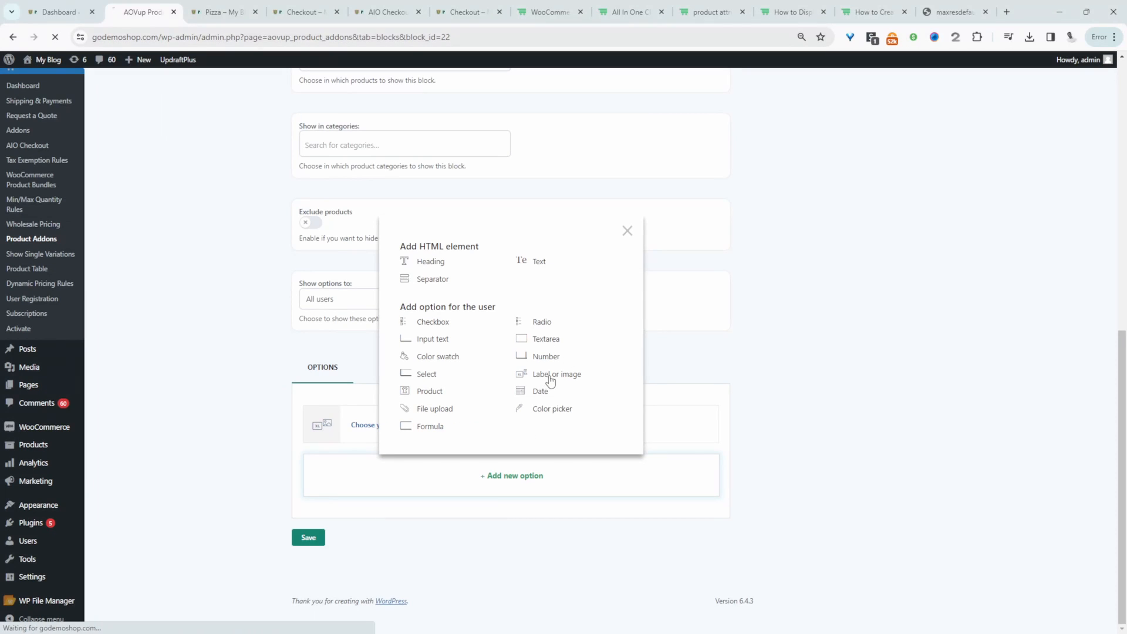
click(809, 228)
text(Choose your crust)
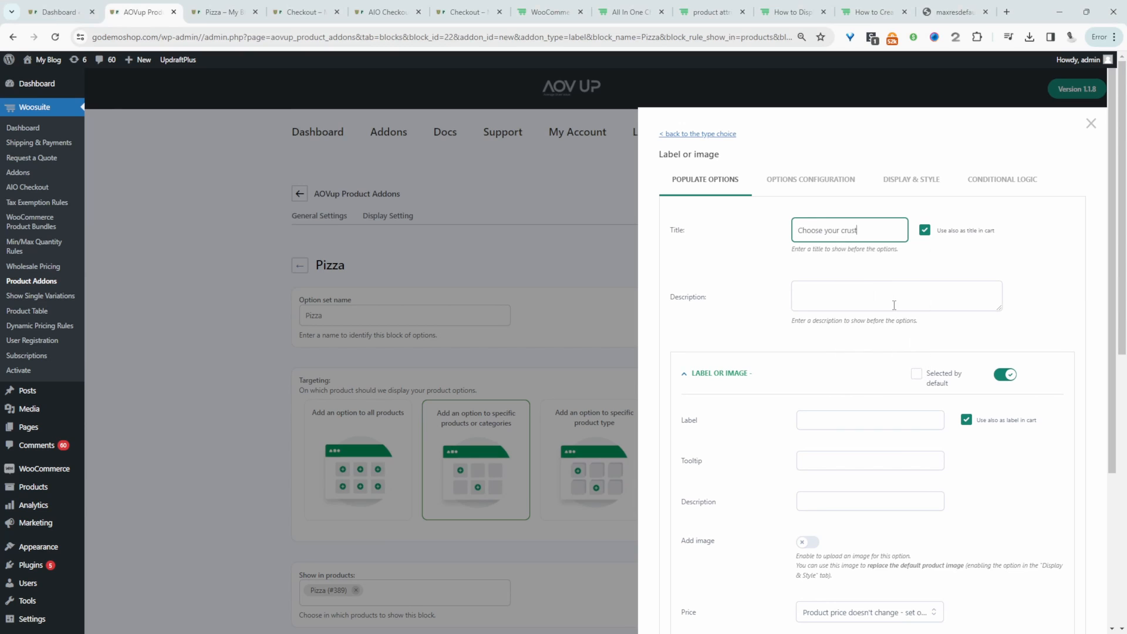
Label the first crust choice Thin and give it the first pizza slice photo from the media library
scroll(843, 403, down, 2)
click(838, 329)
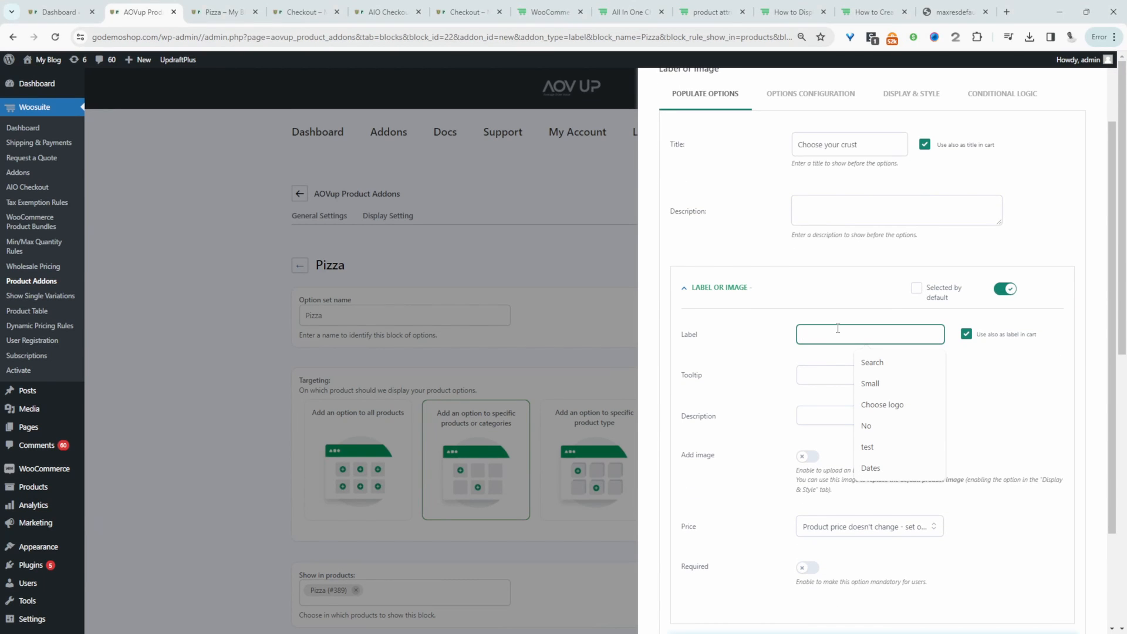
text(Thin)
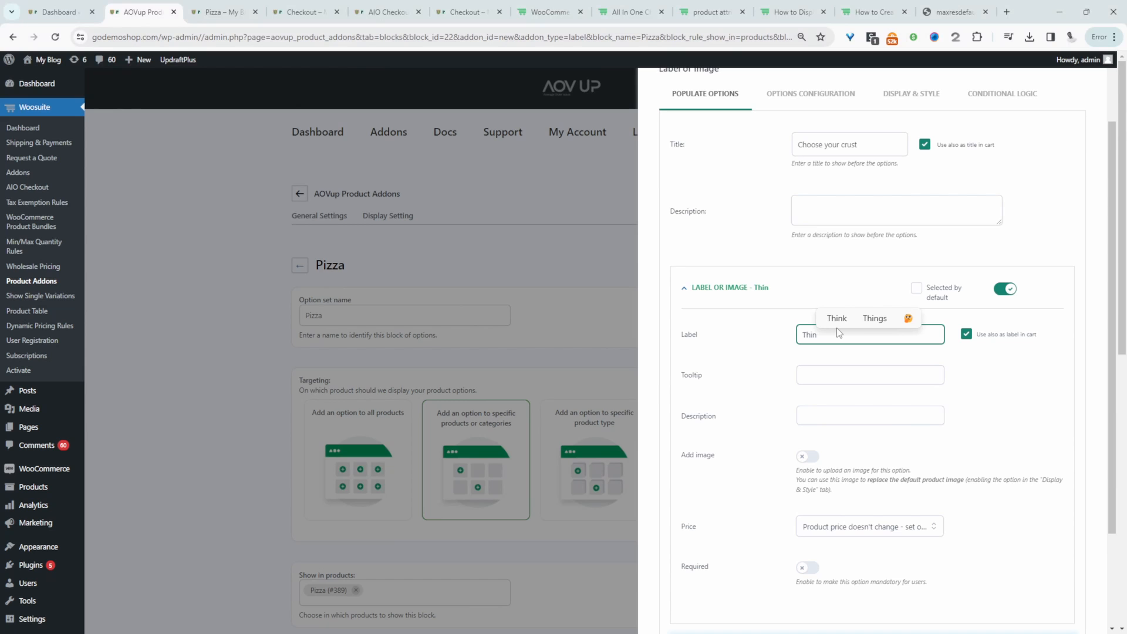
scroll(1027, 400, down, 3)
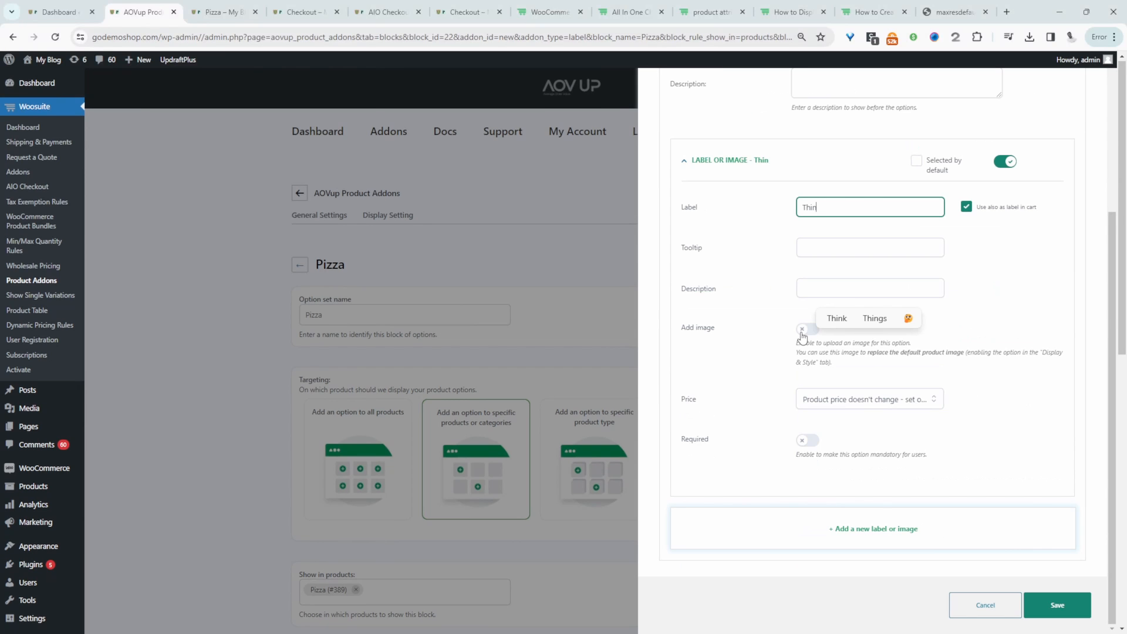
click(809, 330)
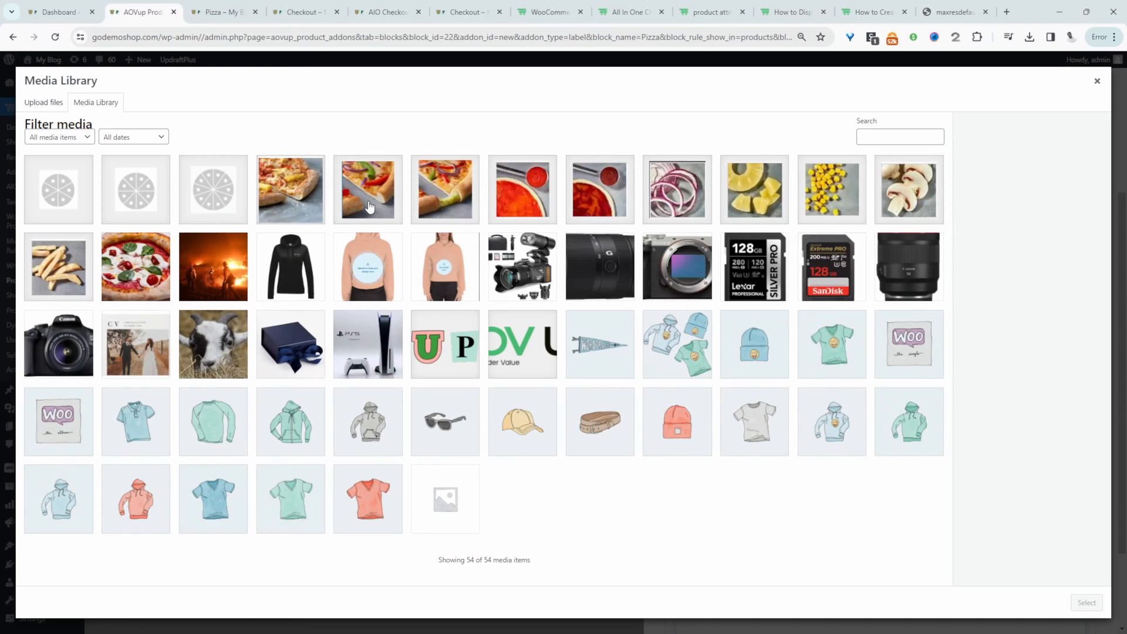
click(296, 190)
click(1087, 603)
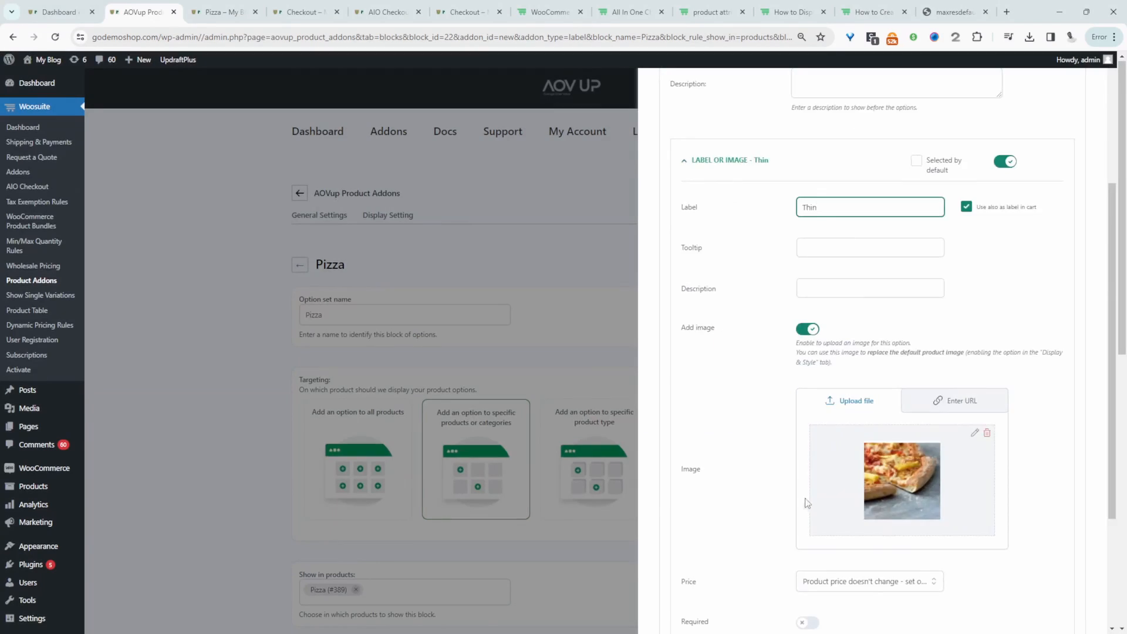
Add a second label or image choice to the crust option and enter "Pep" as its label
scroll(806, 503, down, 3)
click(849, 553)
scroll(770, 544, down, 1)
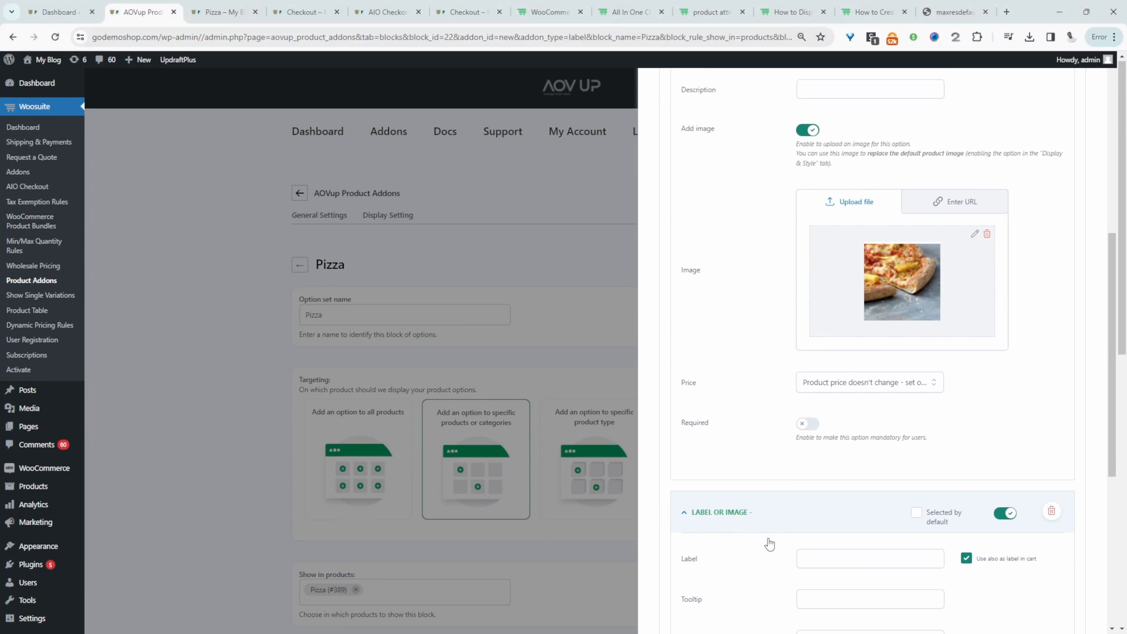
click(807, 550)
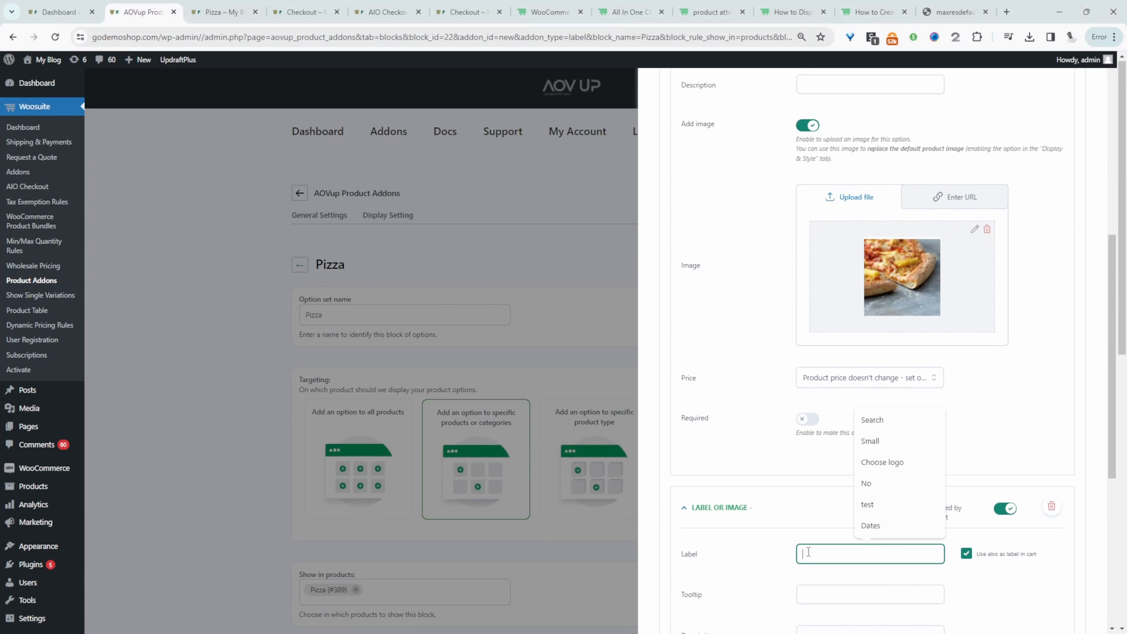
text(Pep)
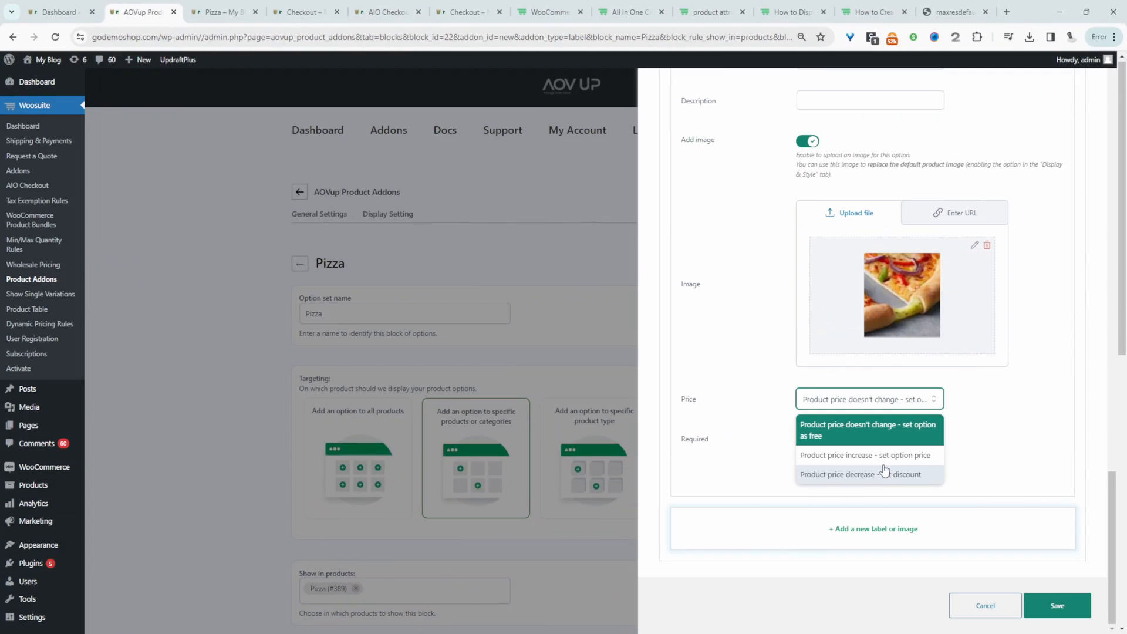
Make the second crust choice increase the product price with a regular cost of 5, and save the crust option
click(869, 442)
click(840, 439)
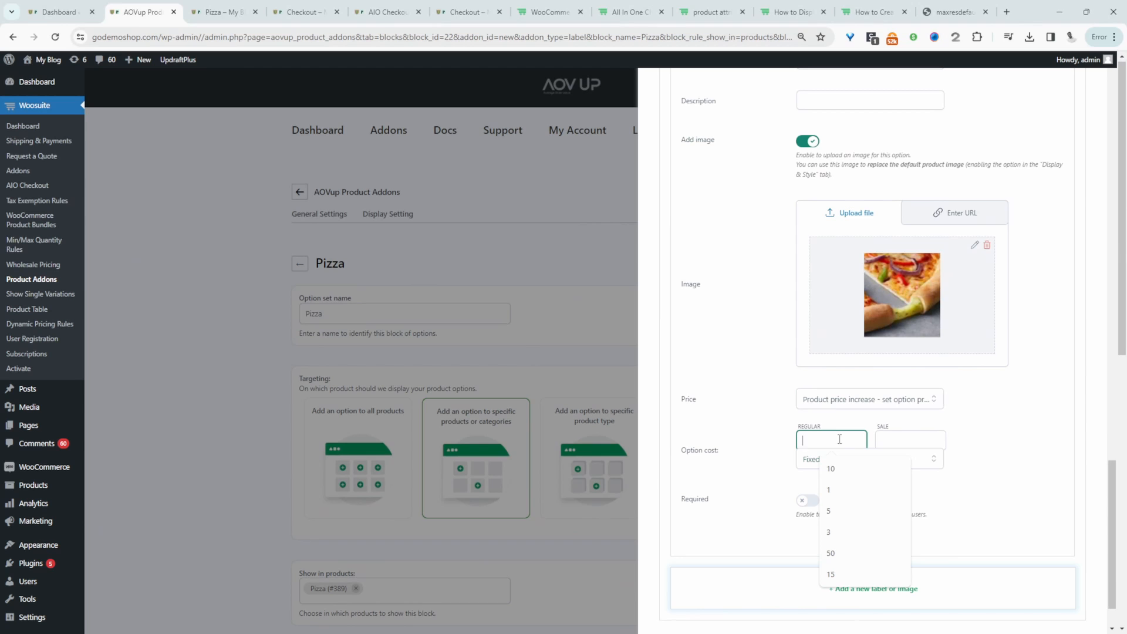
text(5)
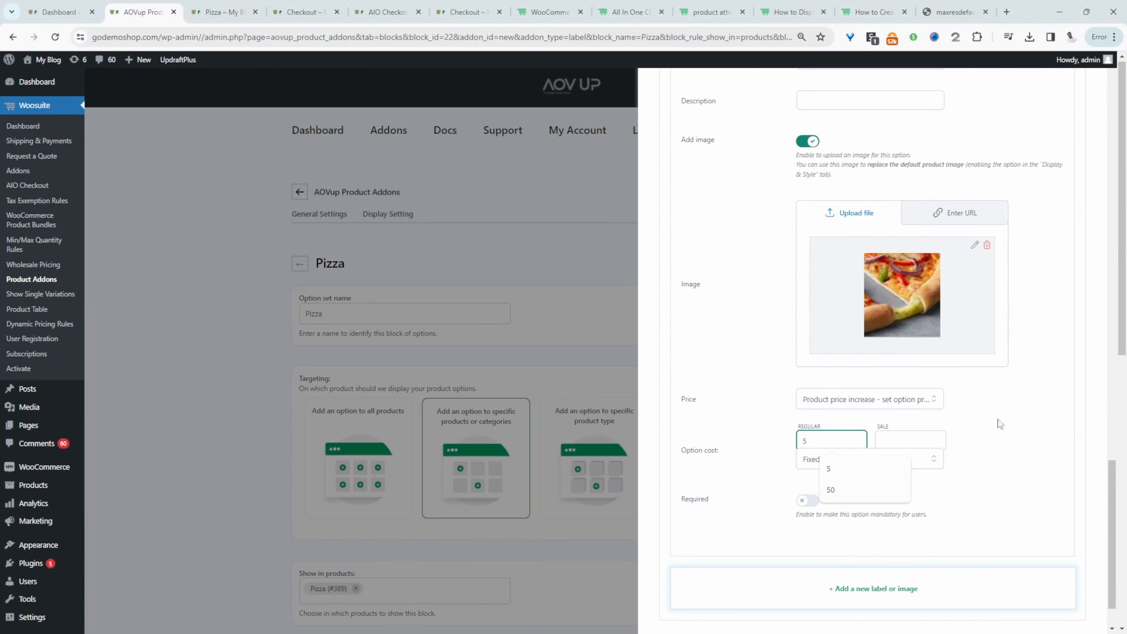
scroll(1013, 436, down, 1)
click(1048, 605)
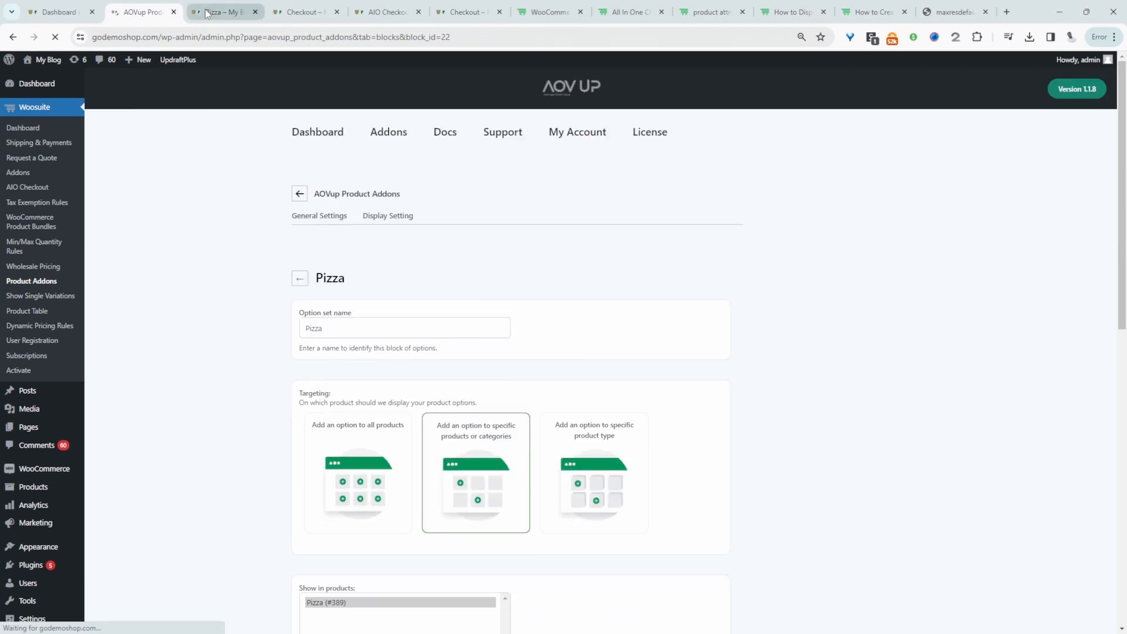
Reload the Pizza product page and try the Small 9.5" size with the Deep Pan crust
click(218, 12)
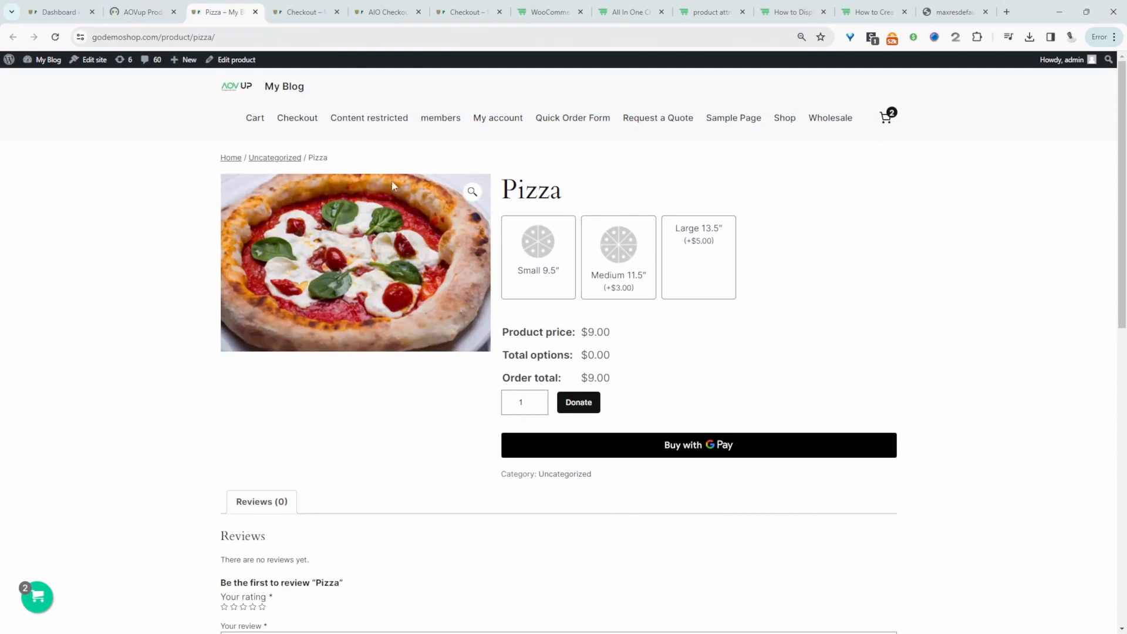
click(54, 36)
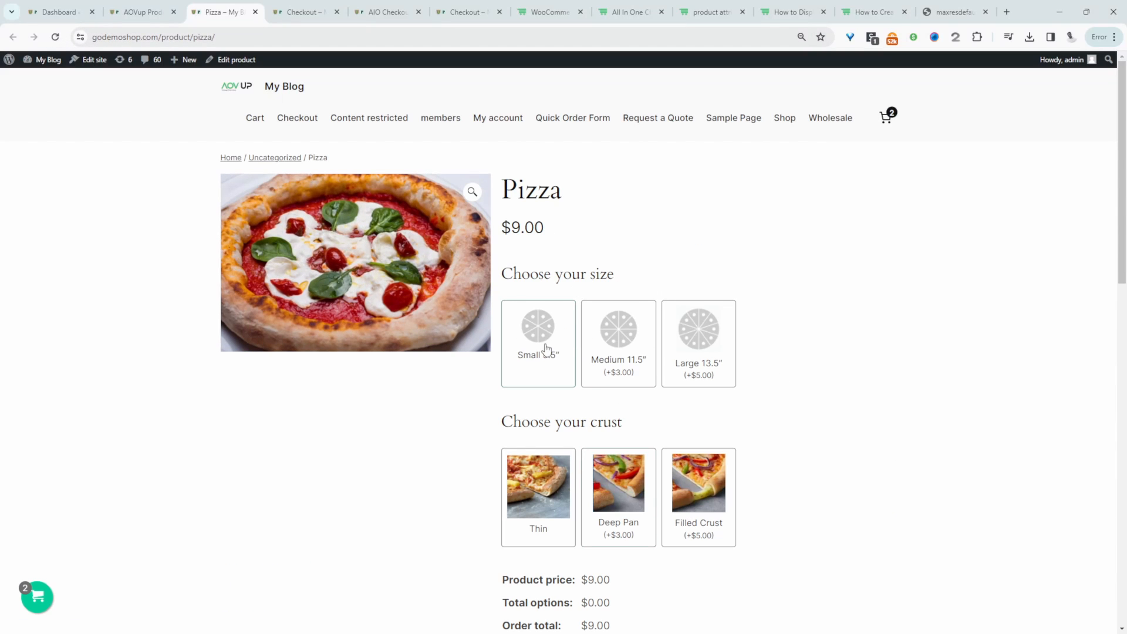
click(546, 349)
click(620, 519)
scroll(638, 604, down, 1)
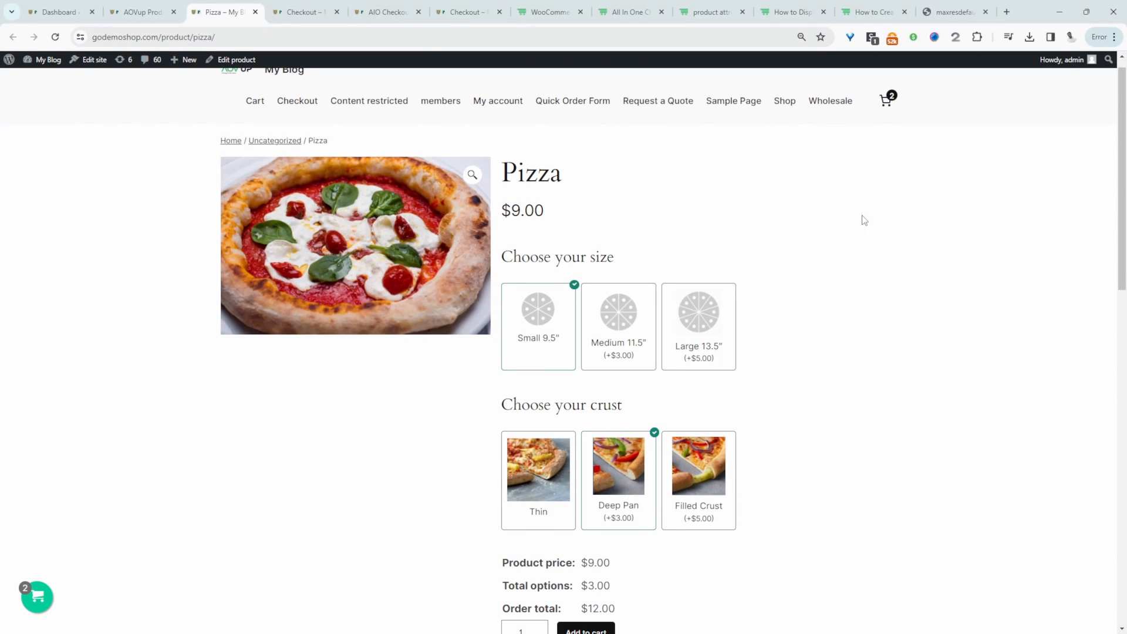
Return to the Pizza option set and add another Label or image option for choosing toppings
click(141, 11)
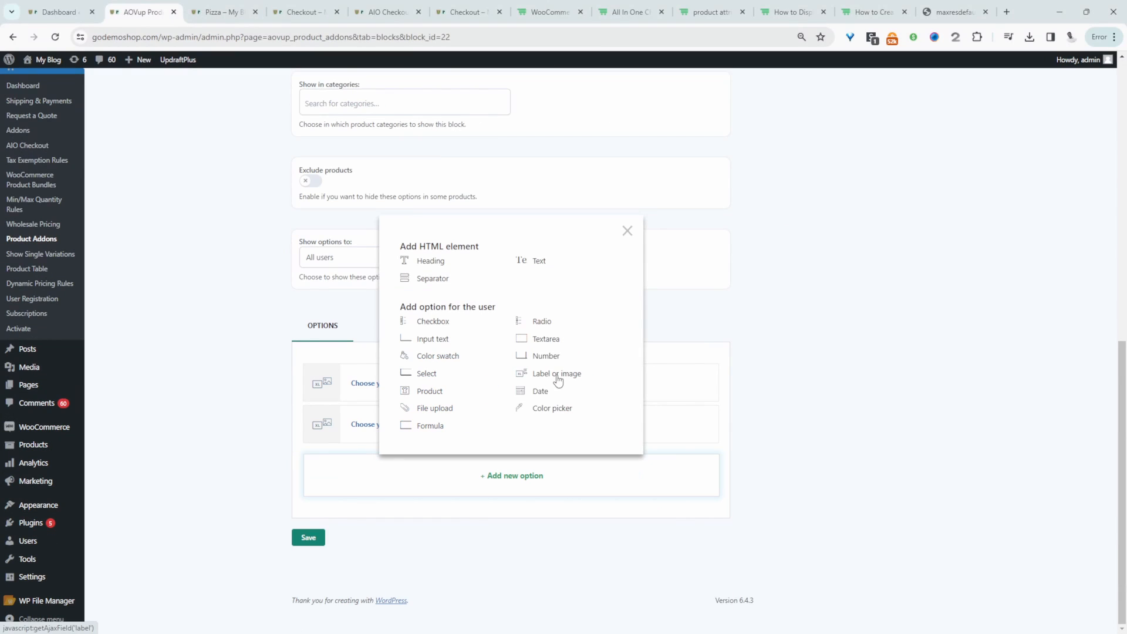
click(595, 390)
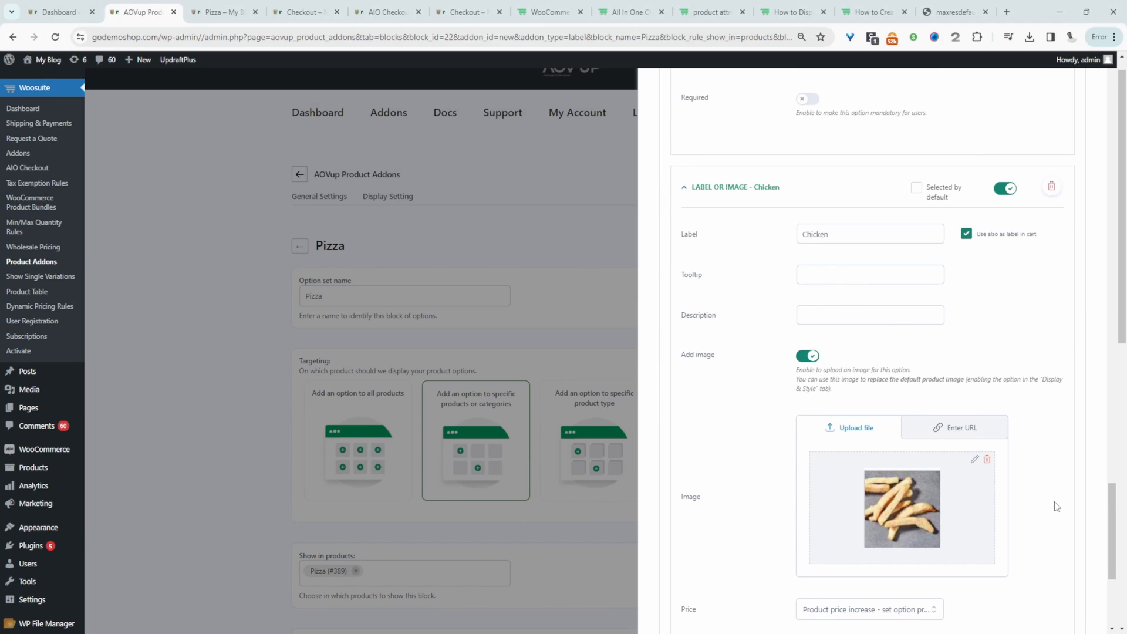
scroll(1057, 506, up, 1)
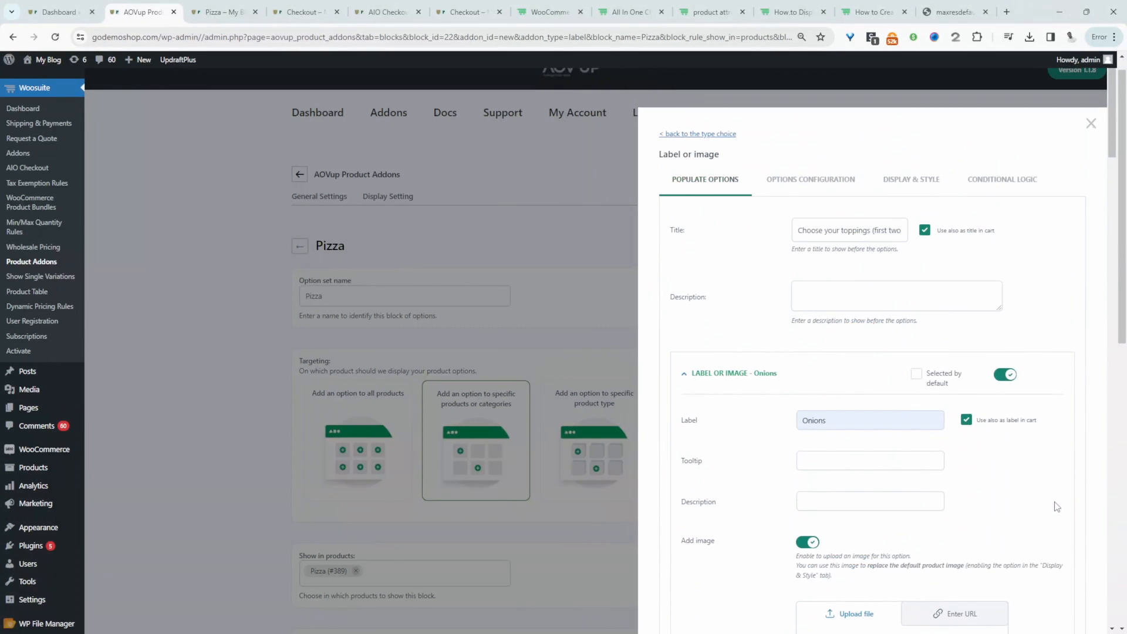
scroll(1051, 503, up, 1)
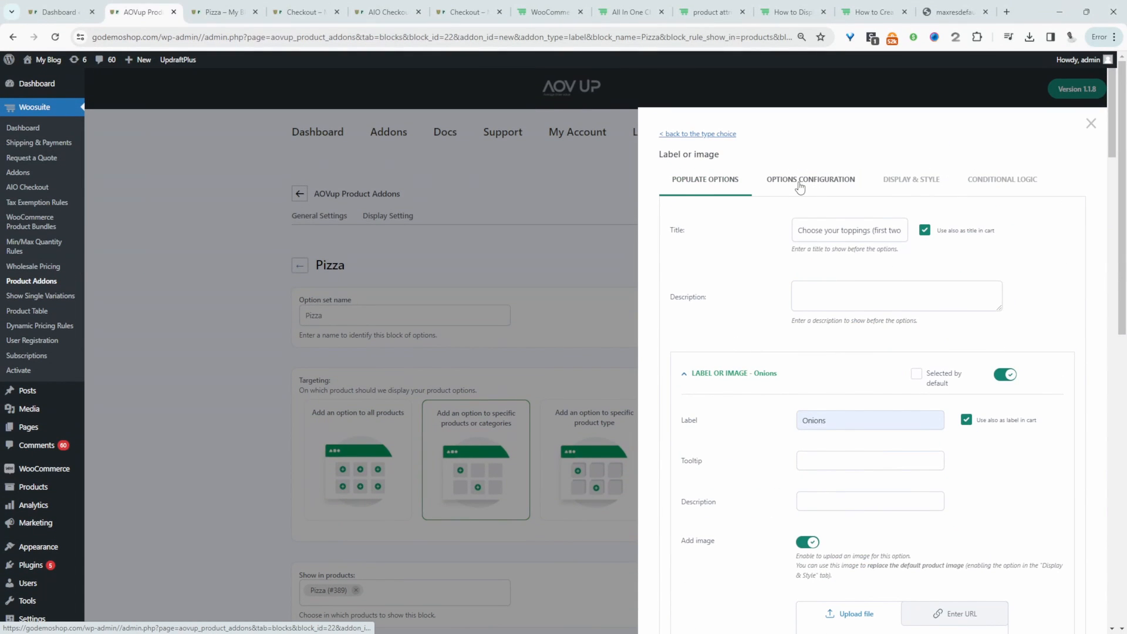
Allow multiple selections in the toppings option, make the first 2 selected options free, and save the option
click(800, 186)
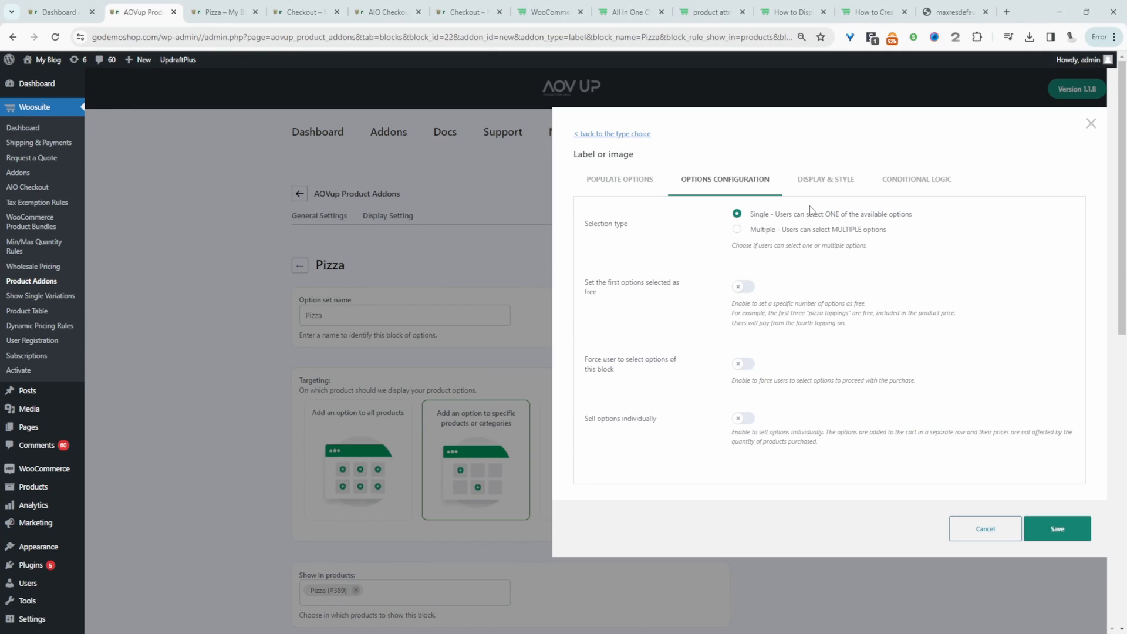
click(735, 230)
click(742, 287)
click(750, 368)
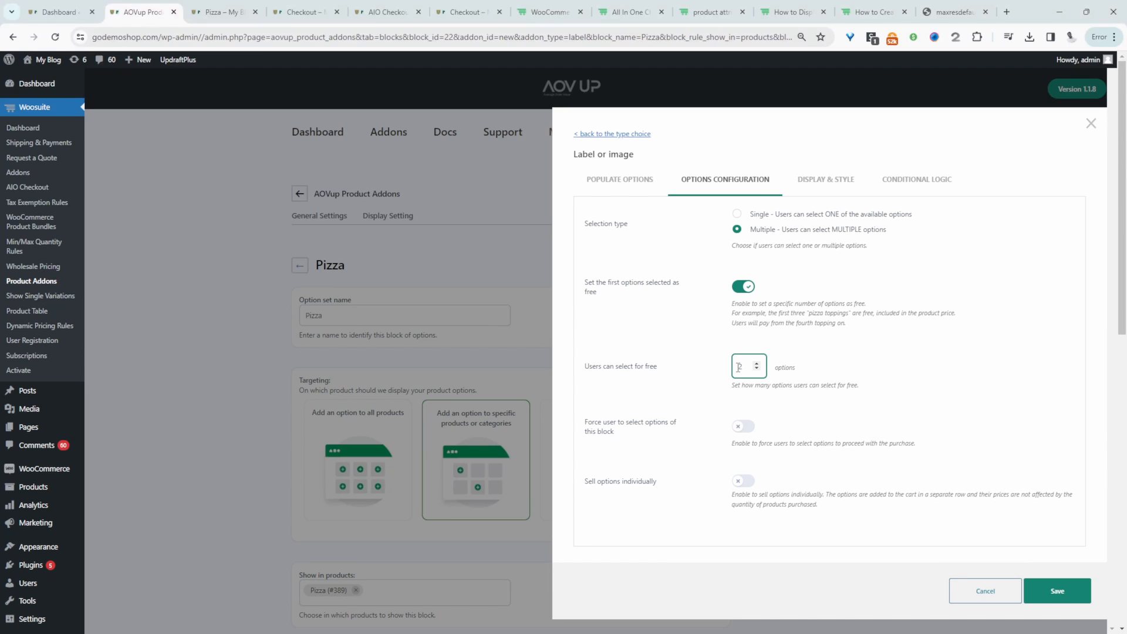
click(876, 378)
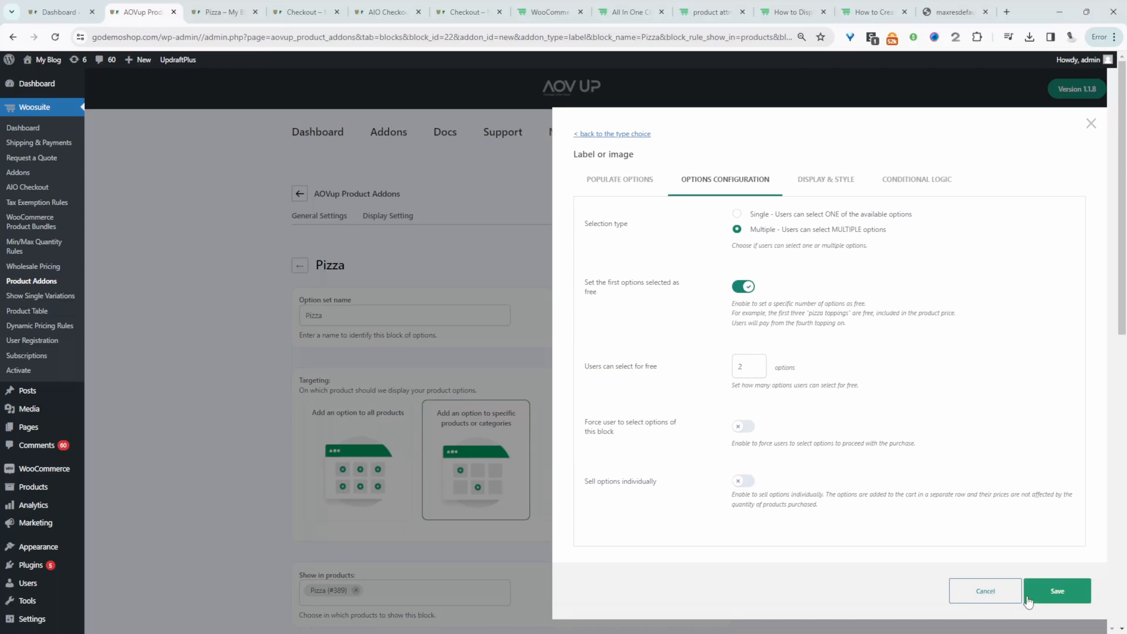
click(1057, 596)
Go back to the Pizza product page and choose the Medium 11.5" size, Filled Crust and BBQ Sauce
click(224, 13)
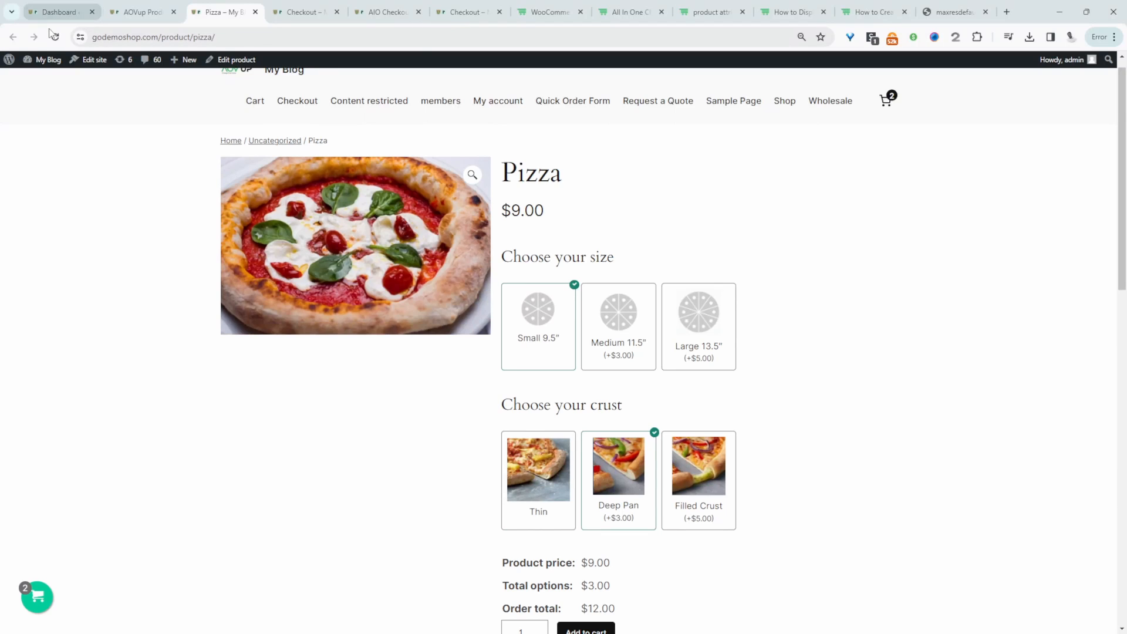
scroll(870, 287, down, 3)
scroll(871, 288, up, 1)
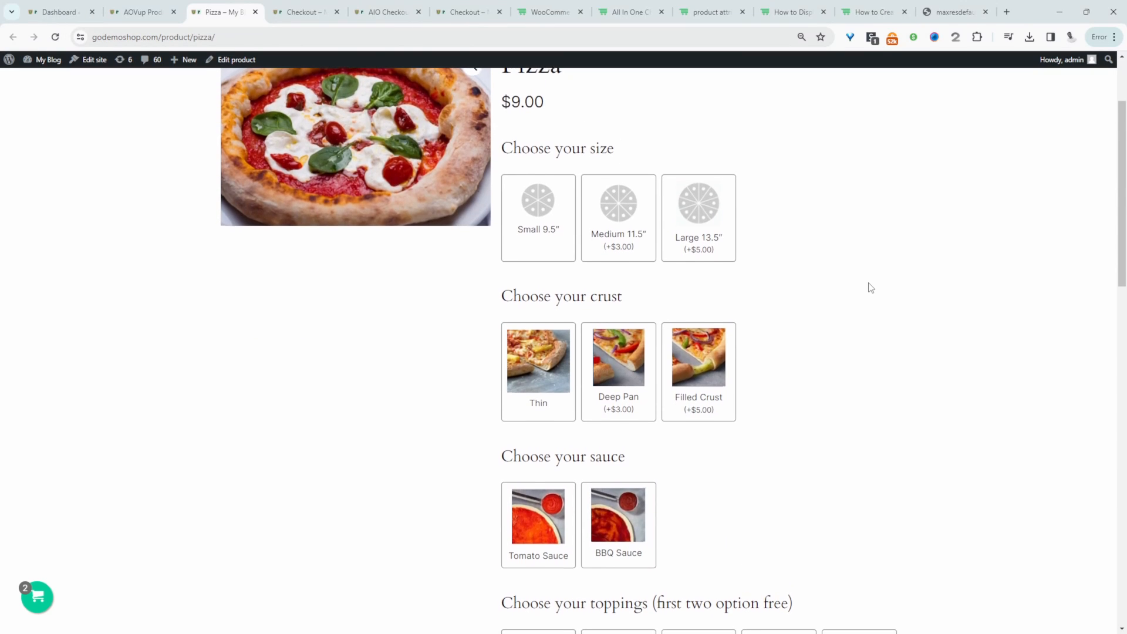
click(619, 206)
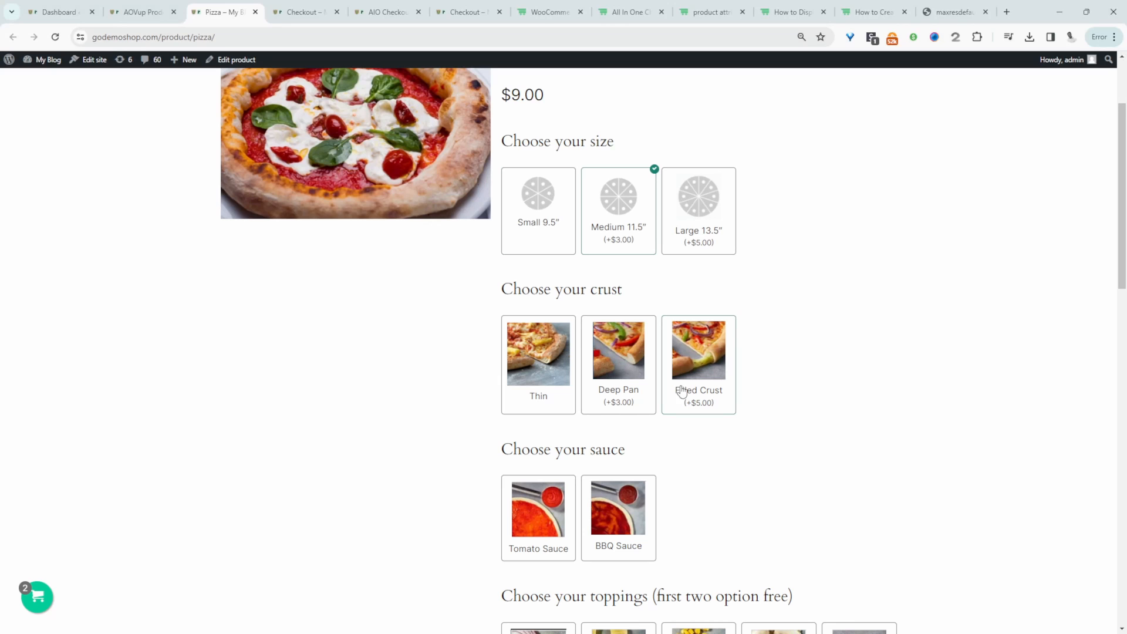
click(701, 368)
scroll(715, 444, down, 3)
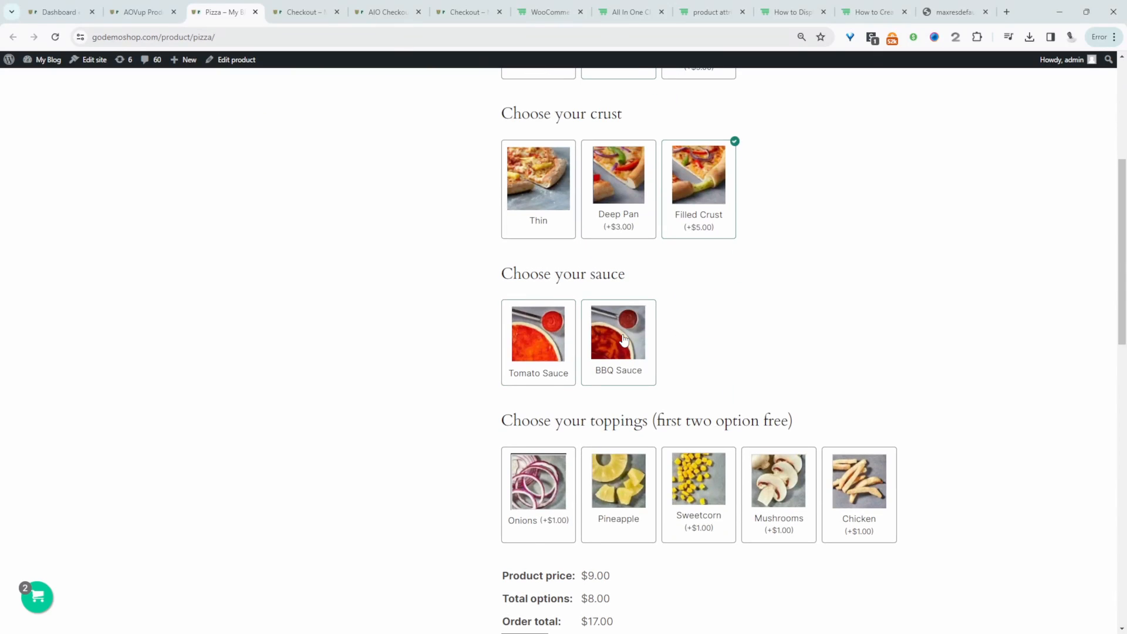
scroll(753, 470, down, 2)
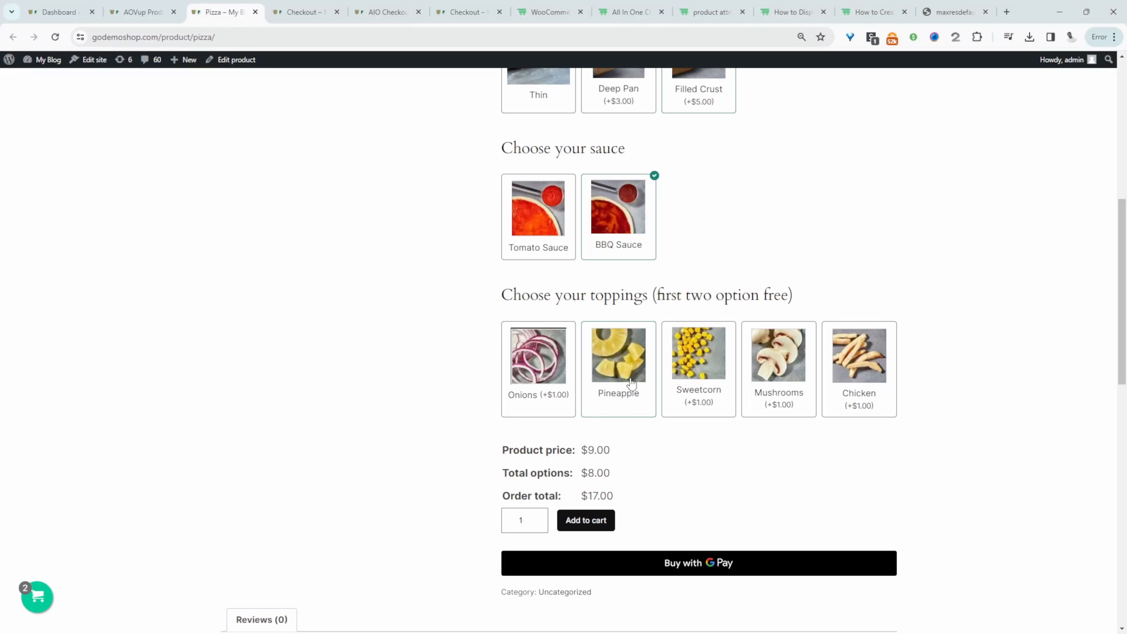
Select the Pineapple, Sweetcorn, Mushrooms, Chicken and Onions toppings and add the pizza to the cart
drag(585, 470, 615, 479)
click(617, 385)
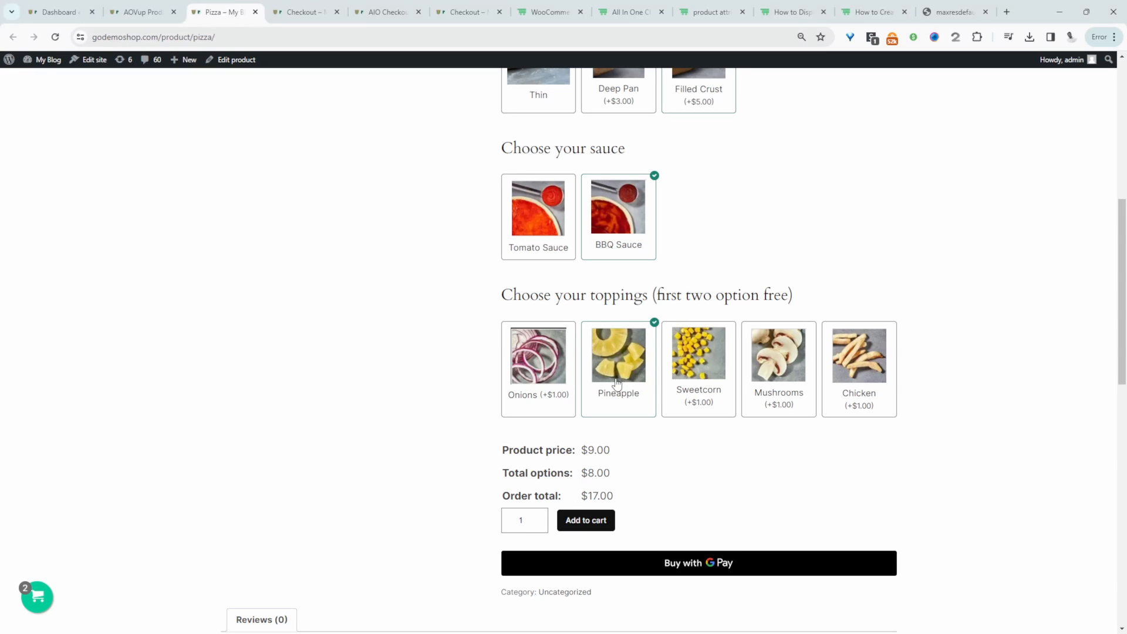
click(690, 377)
click(785, 378)
click(855, 377)
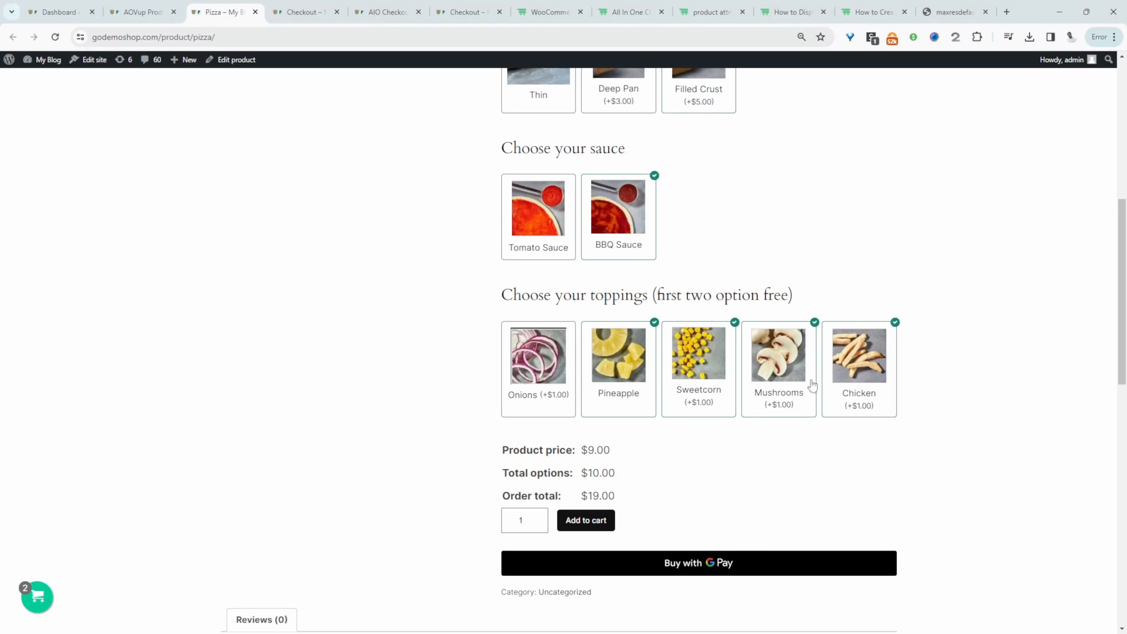
click(553, 385)
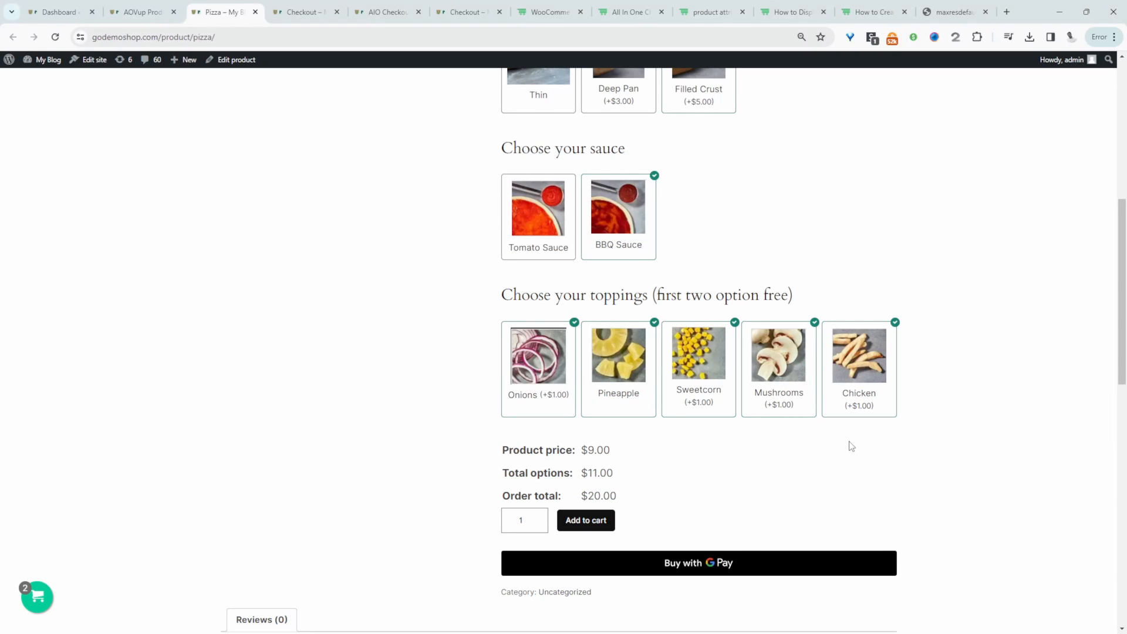
click(585, 524)
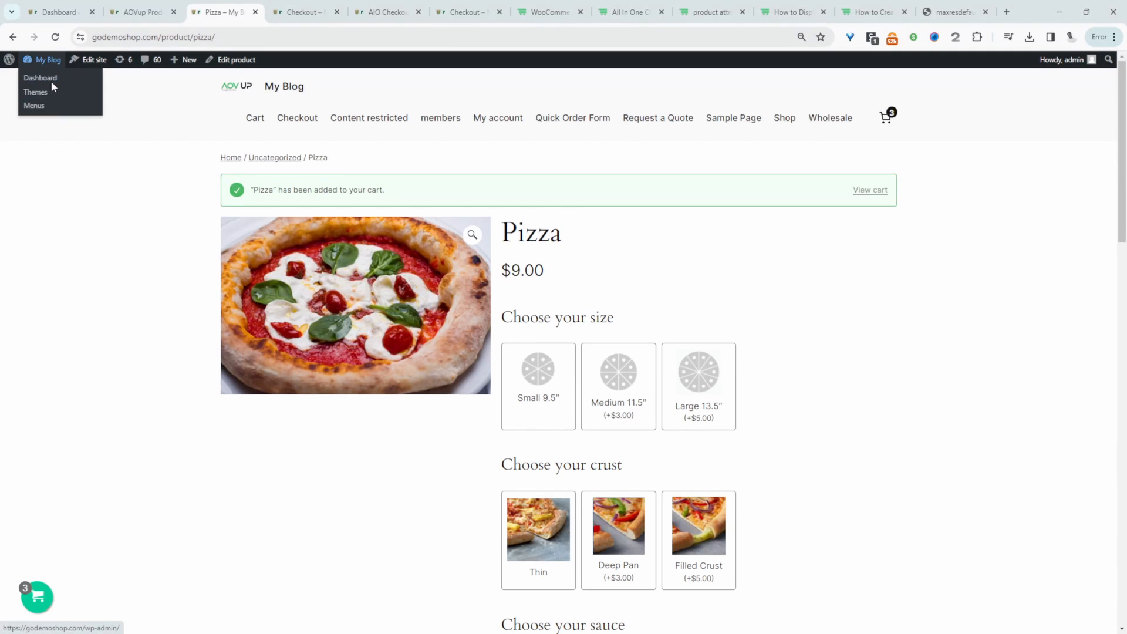
Open AIO Checkout from the site dashboard in a new tab and create a new checkout with the Multiple Columns Modern template
middle_click(52, 78)
click(283, 11)
mouse_move(50, 145)
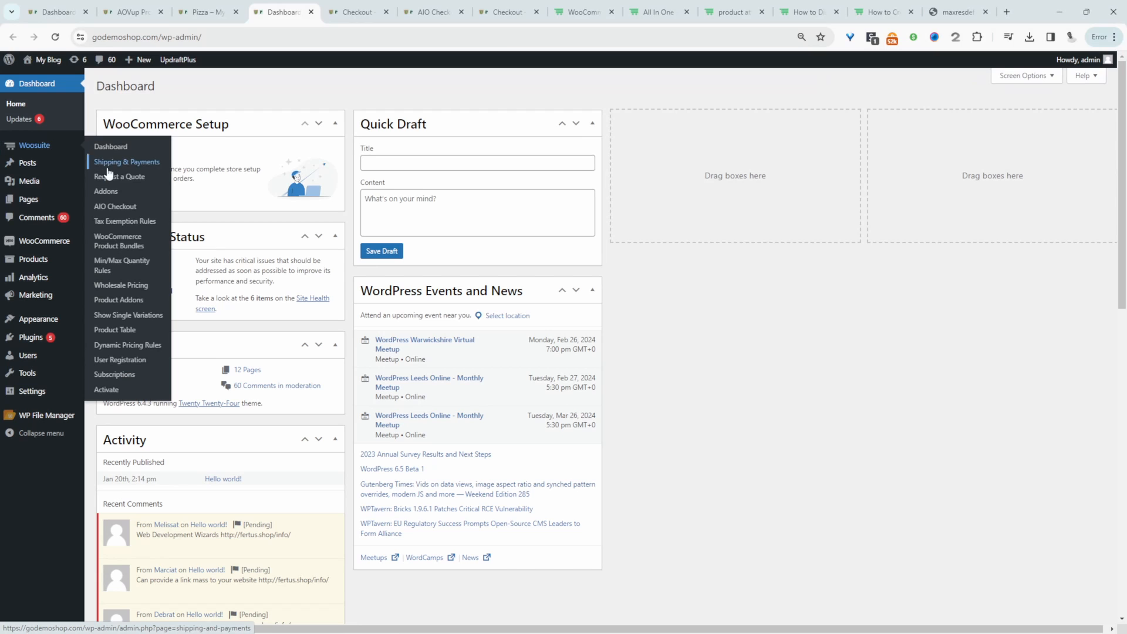
middle_click(126, 214)
click(320, 12)
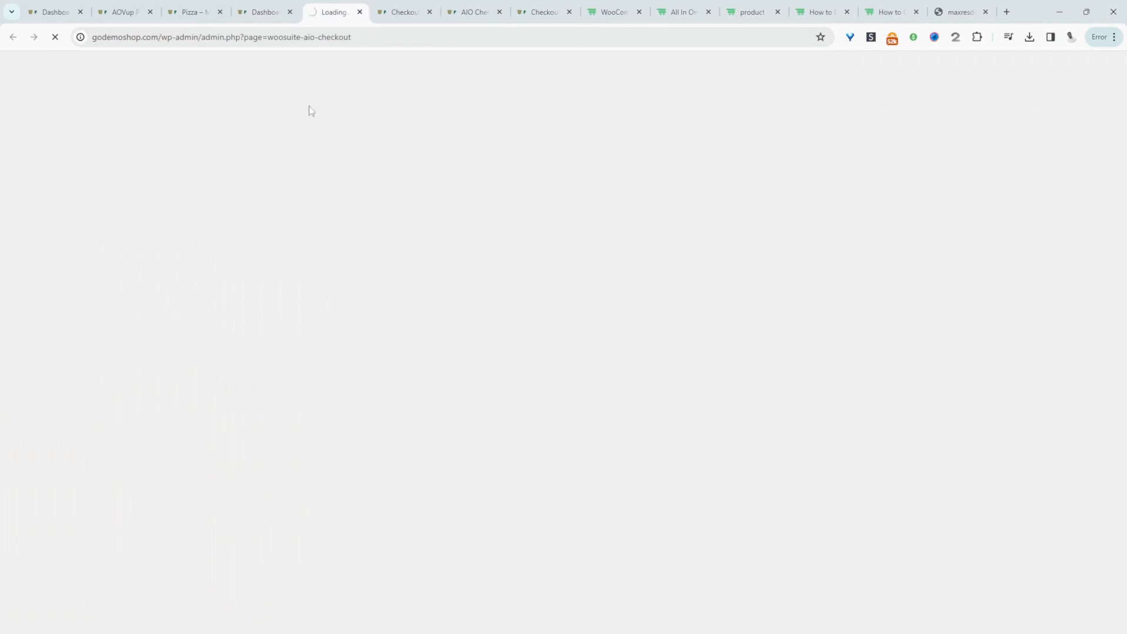
click(867, 403)
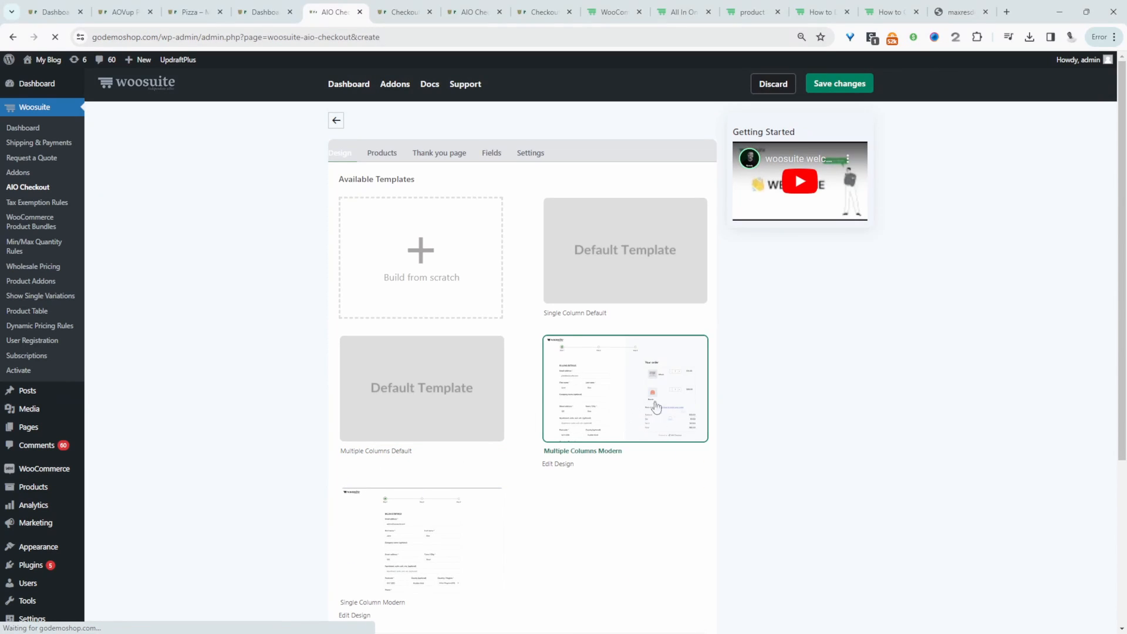
Disable the Shipping Details section in the new checkout's fields
click(493, 154)
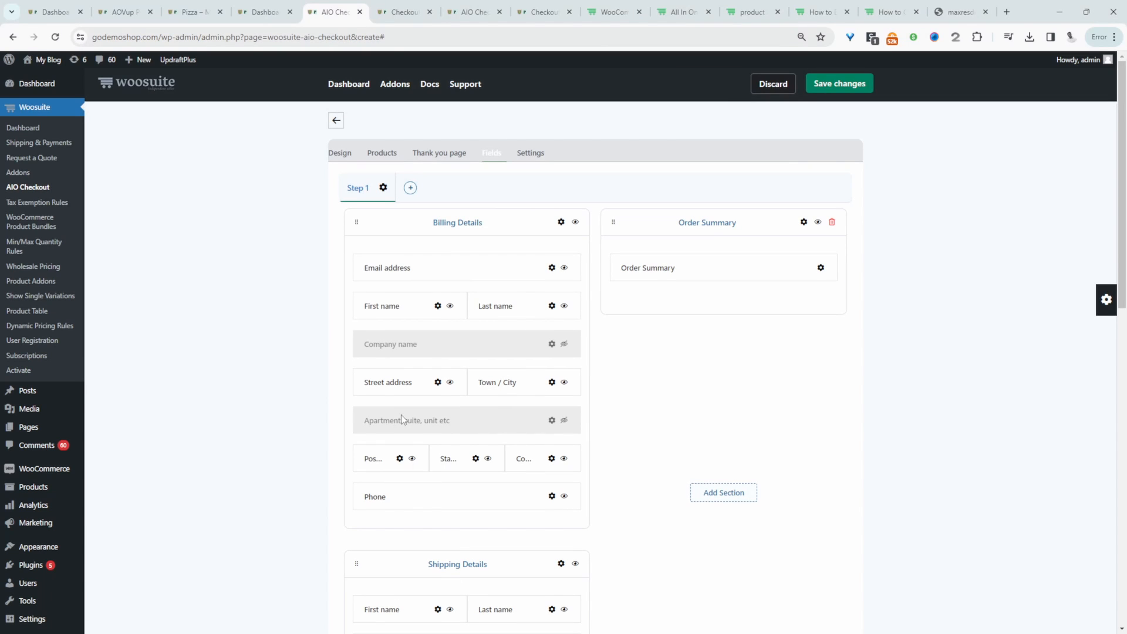
scroll(440, 552, down, 3)
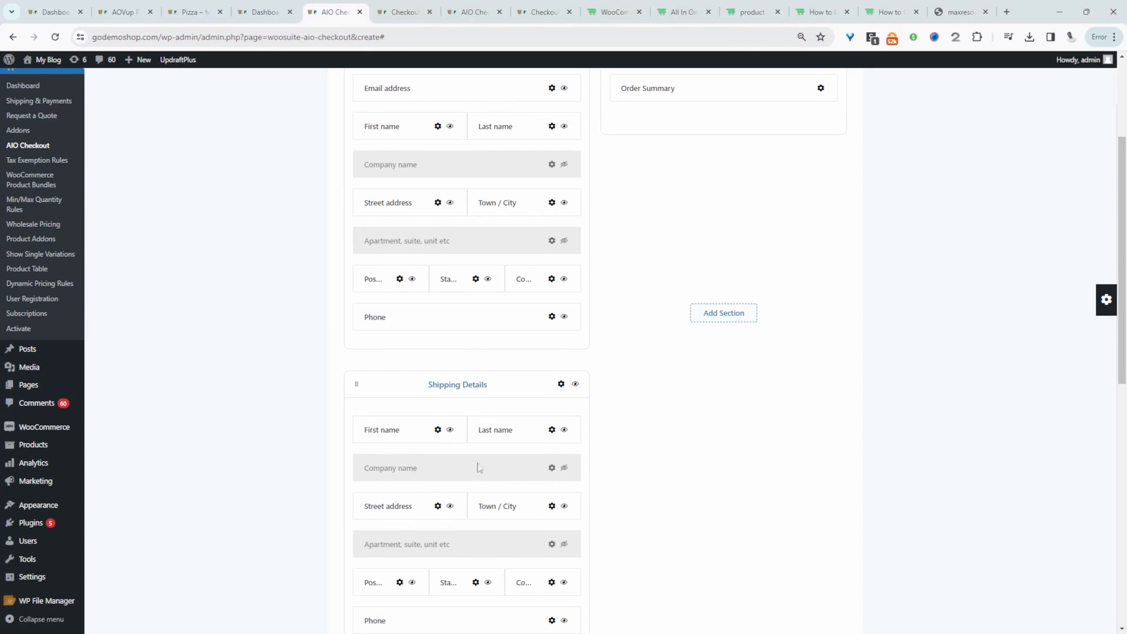
click(575, 384)
scroll(822, 353, up, 3)
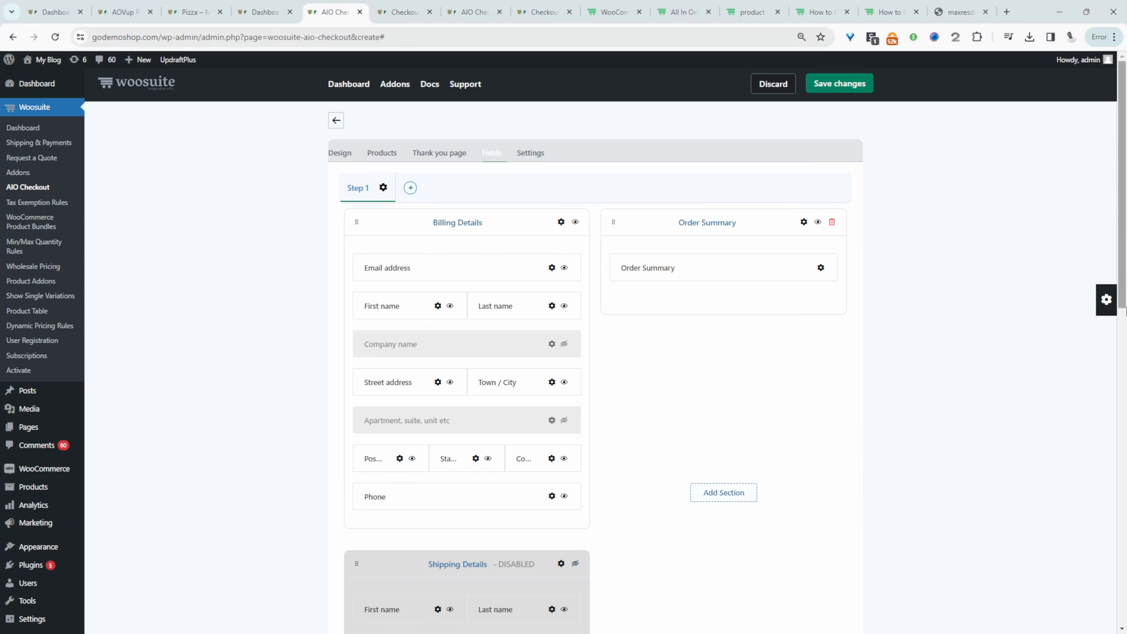
click(1101, 310)
Enable the new checkout, set it as the global checkout, and save the changes
click(530, 153)
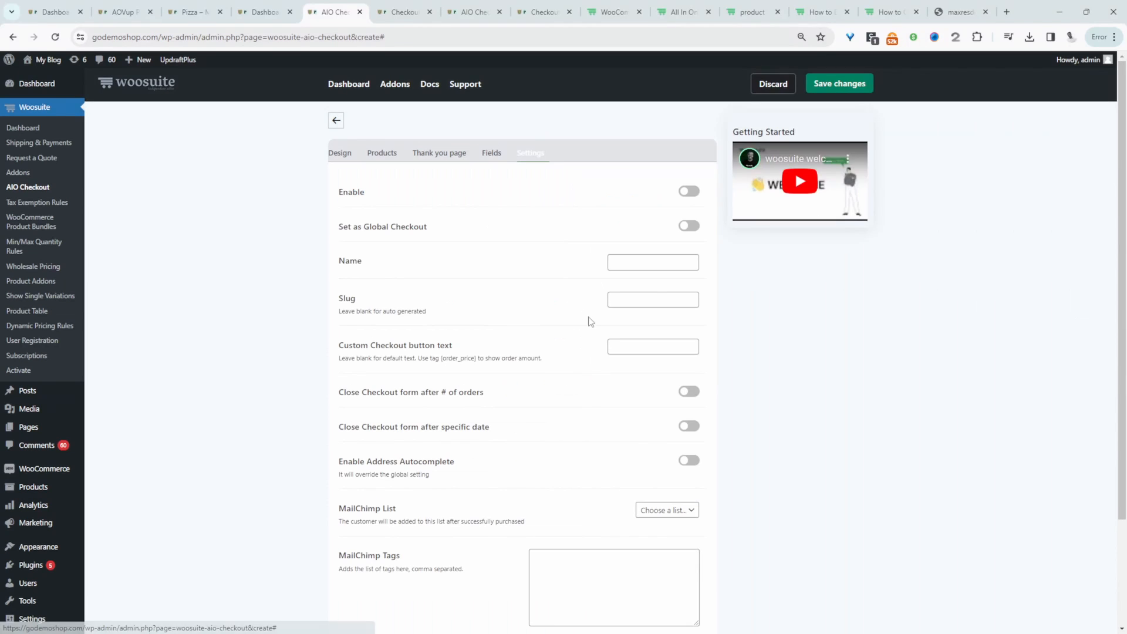
click(690, 192)
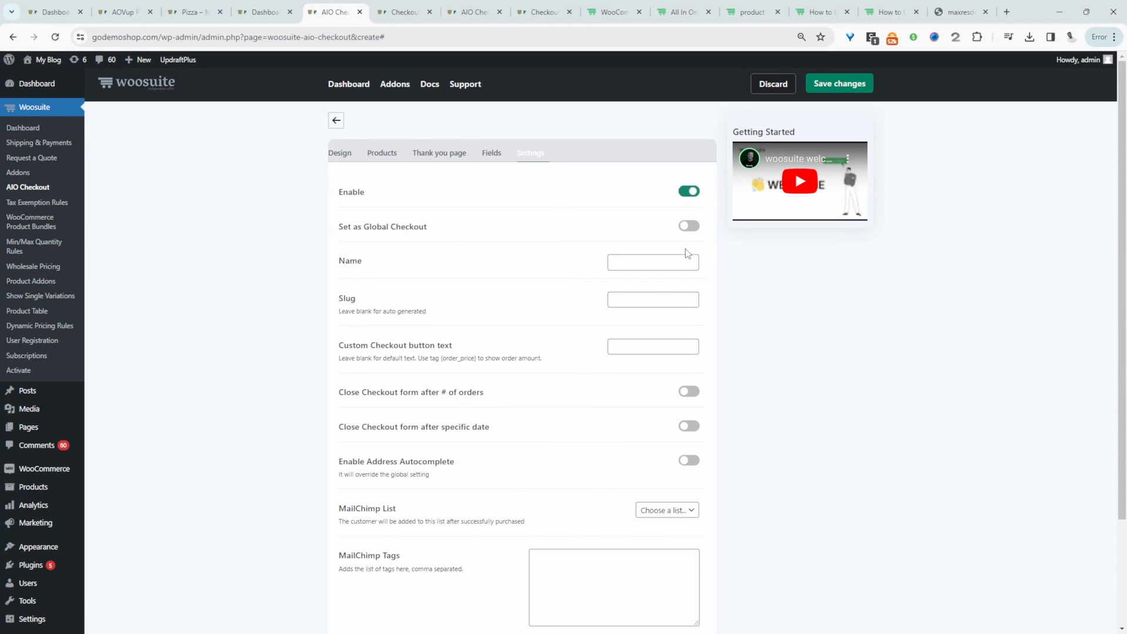
click(697, 230)
click(851, 85)
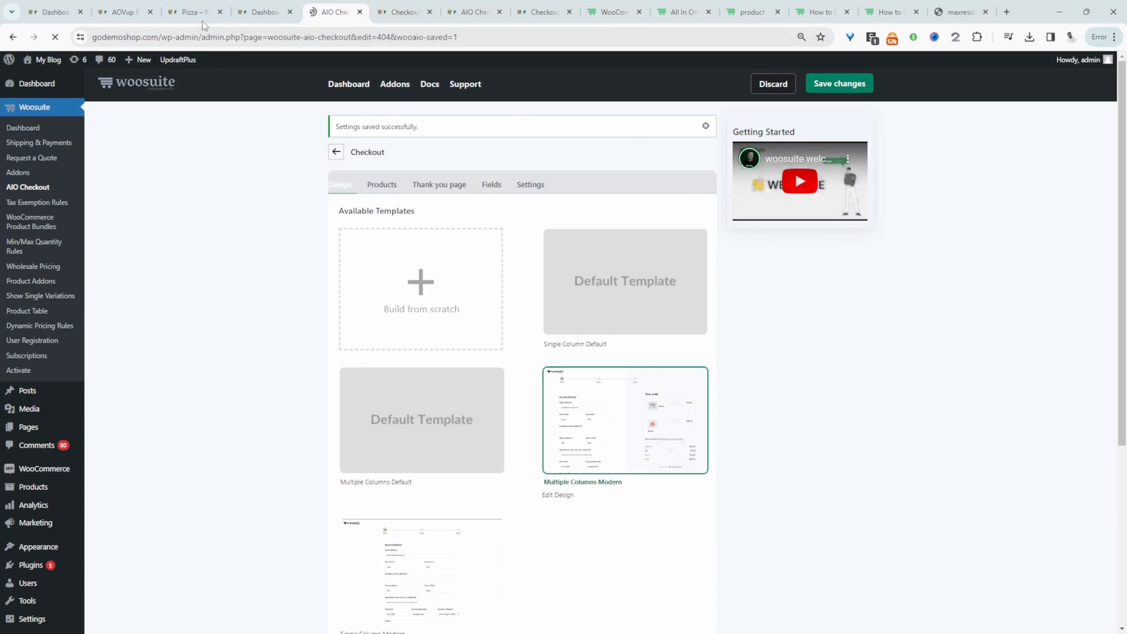
View the cart from the Pizza page, remove the Prevent Wildfires item, and proceed to checkout to review the order summary
click(200, 13)
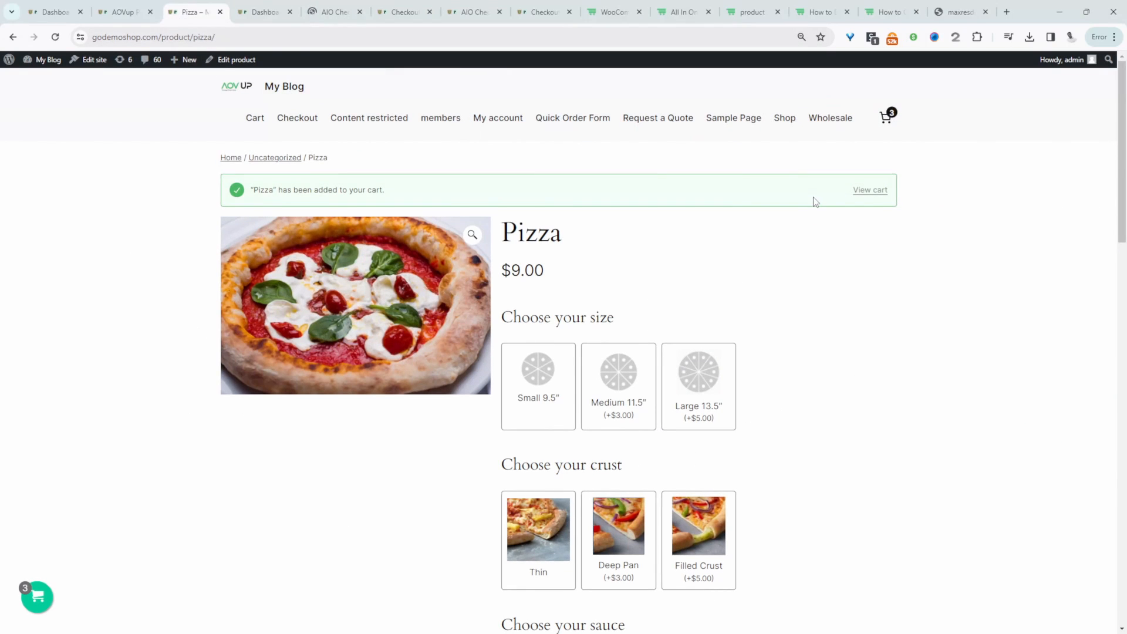
click(873, 190)
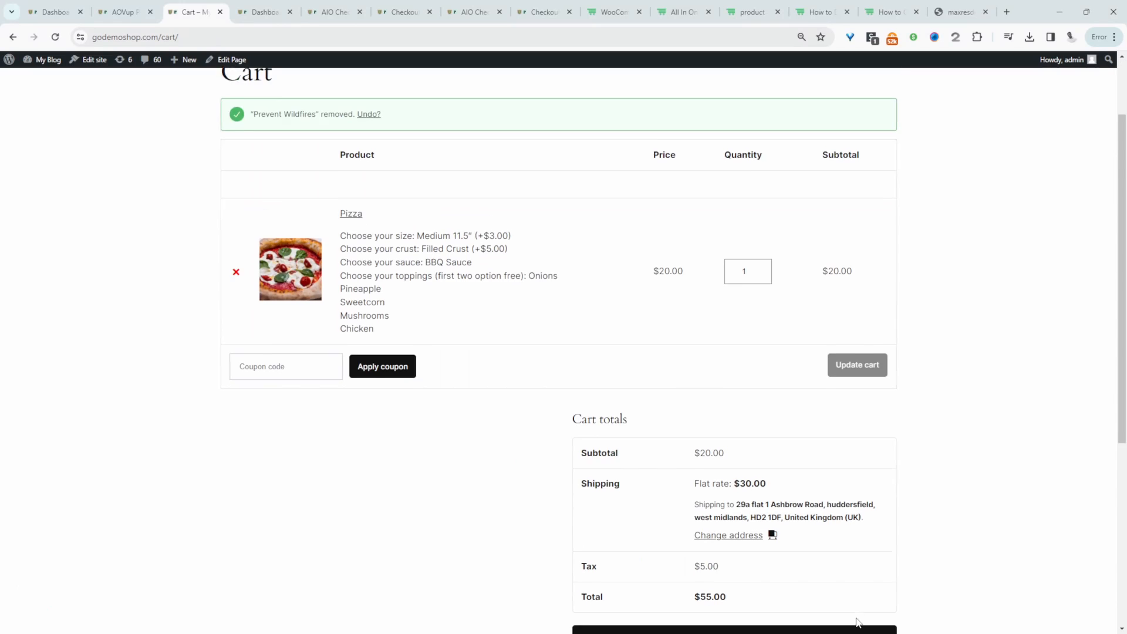
scroll(857, 620, down, 2)
click(685, 541)
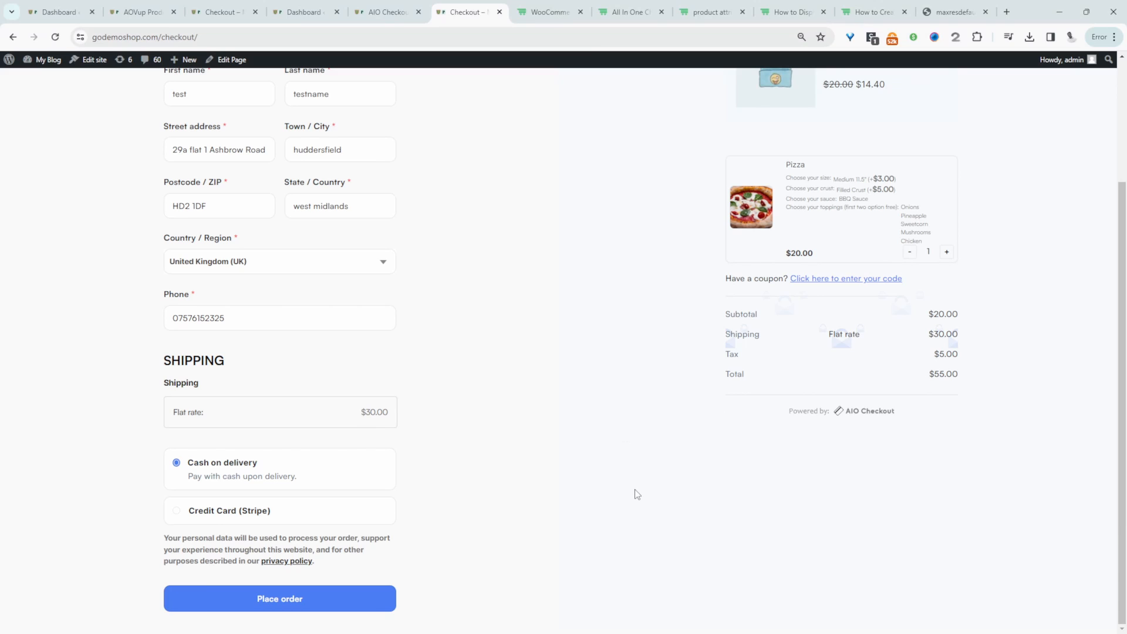
scroll(635, 488, up, 3)
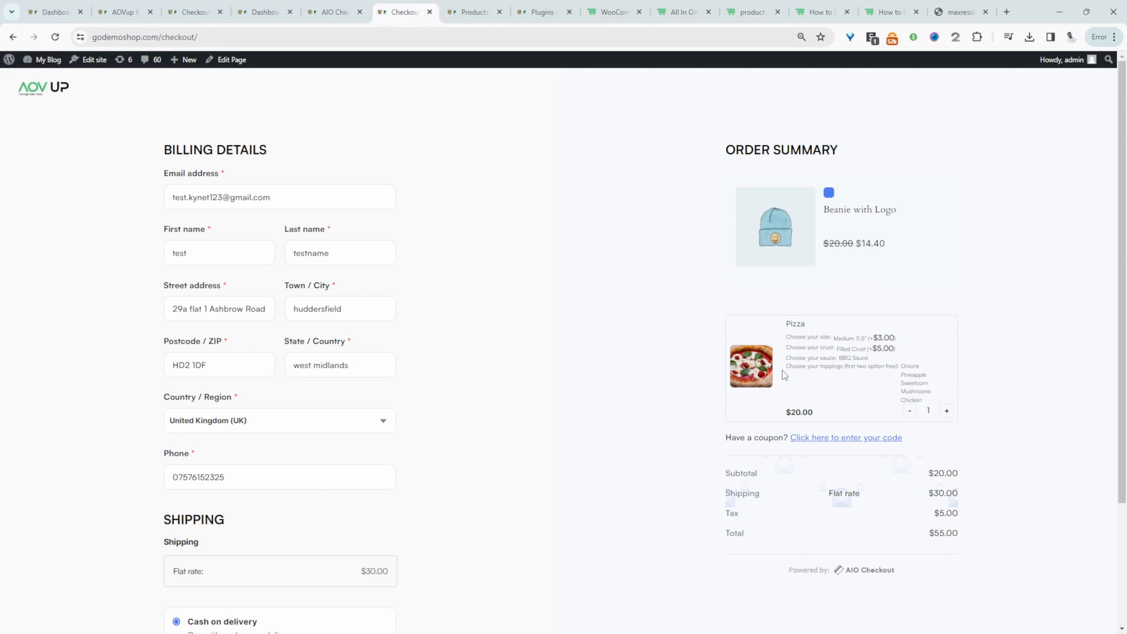
Return to AIO Checkout, open the campaigns list, and disable the booktest order bump
click(334, 11)
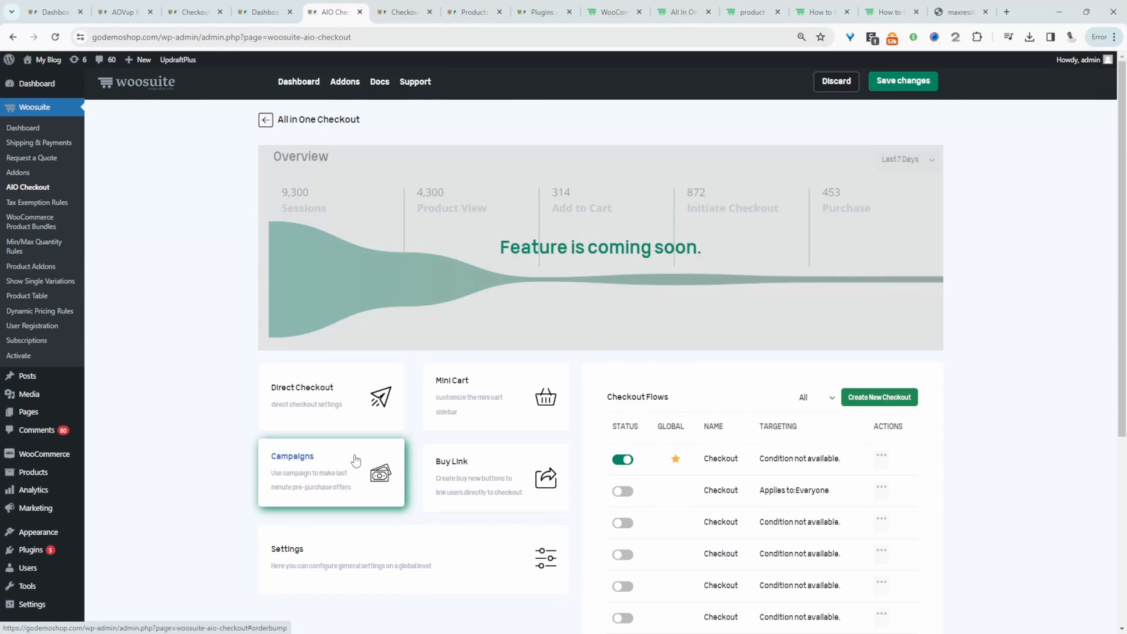
click(354, 458)
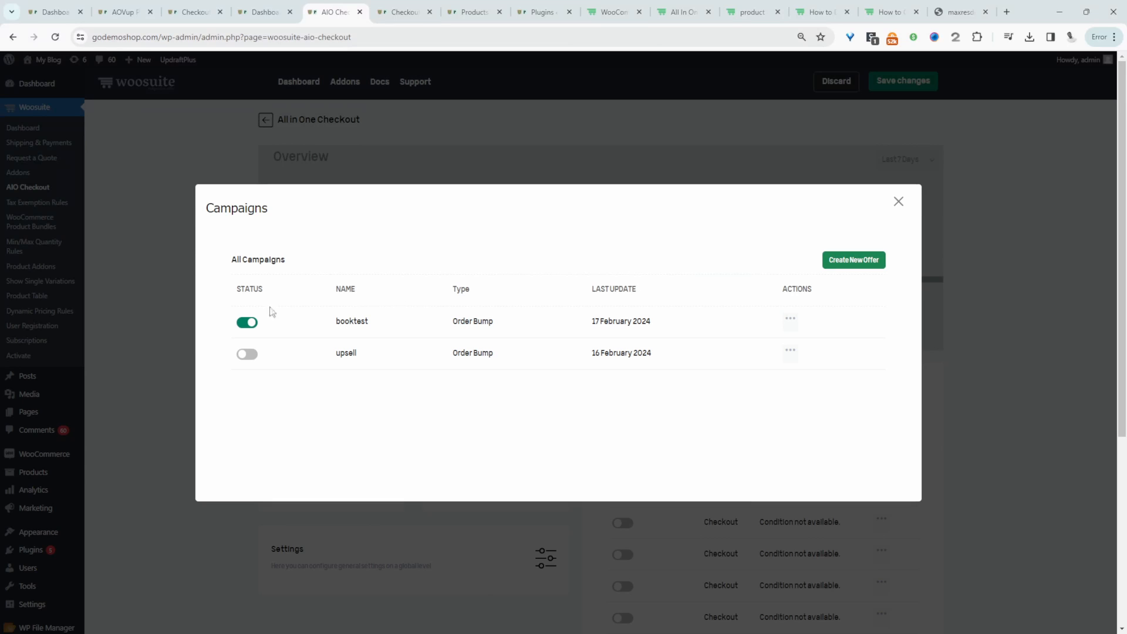
click(248, 322)
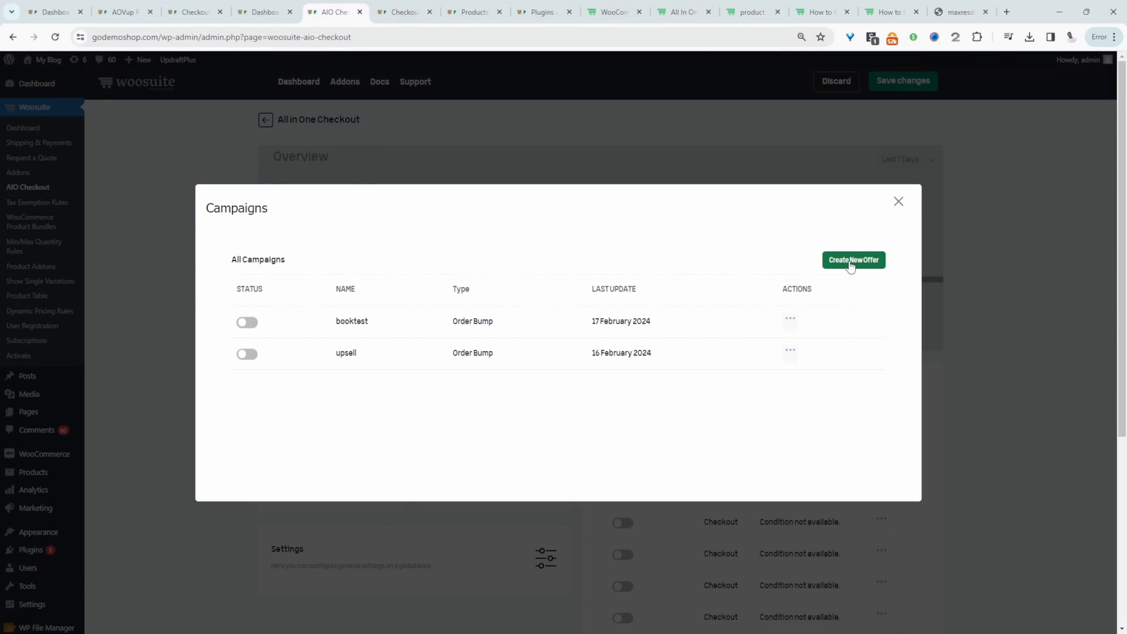
Create a new campaign offer named "dessert" with the type Order bump
click(851, 262)
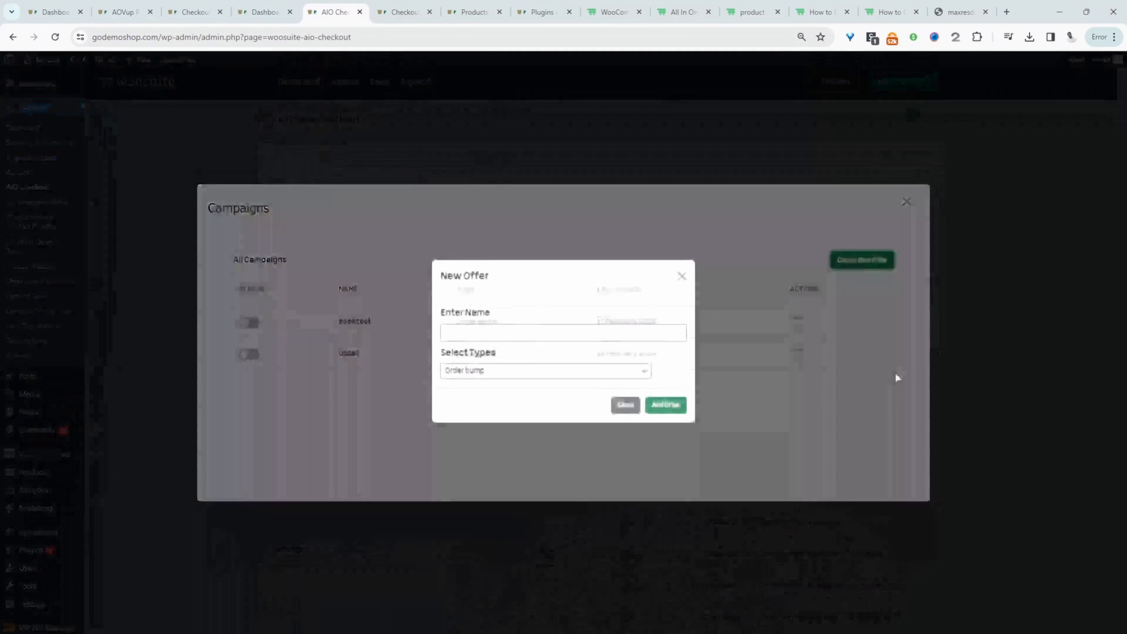
click(552, 334)
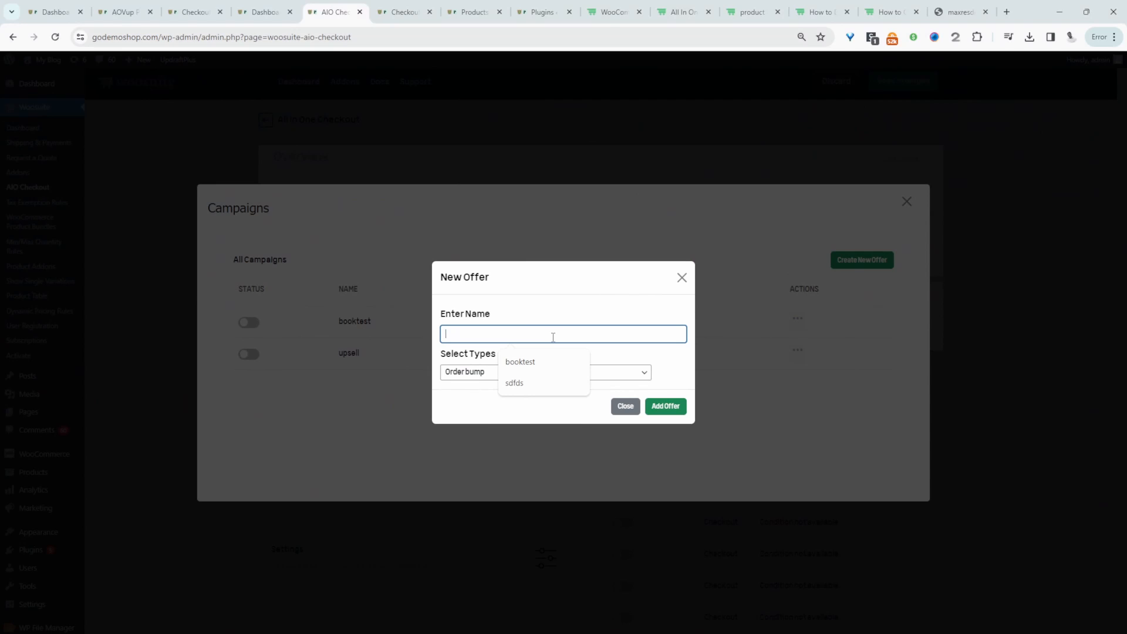
text(dessert)
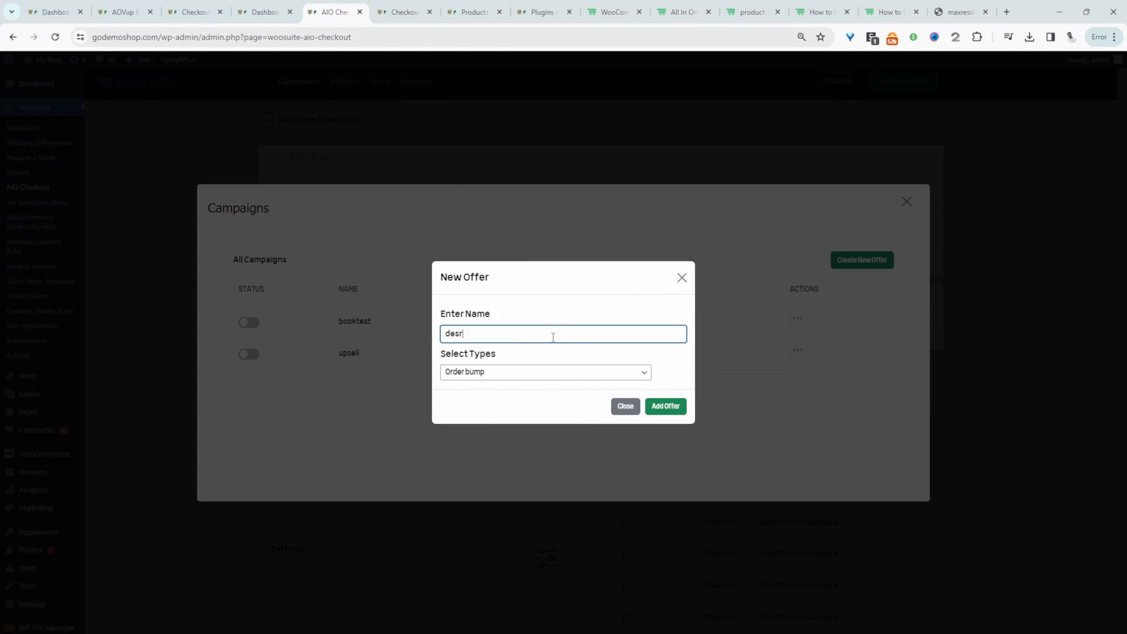
click(586, 372)
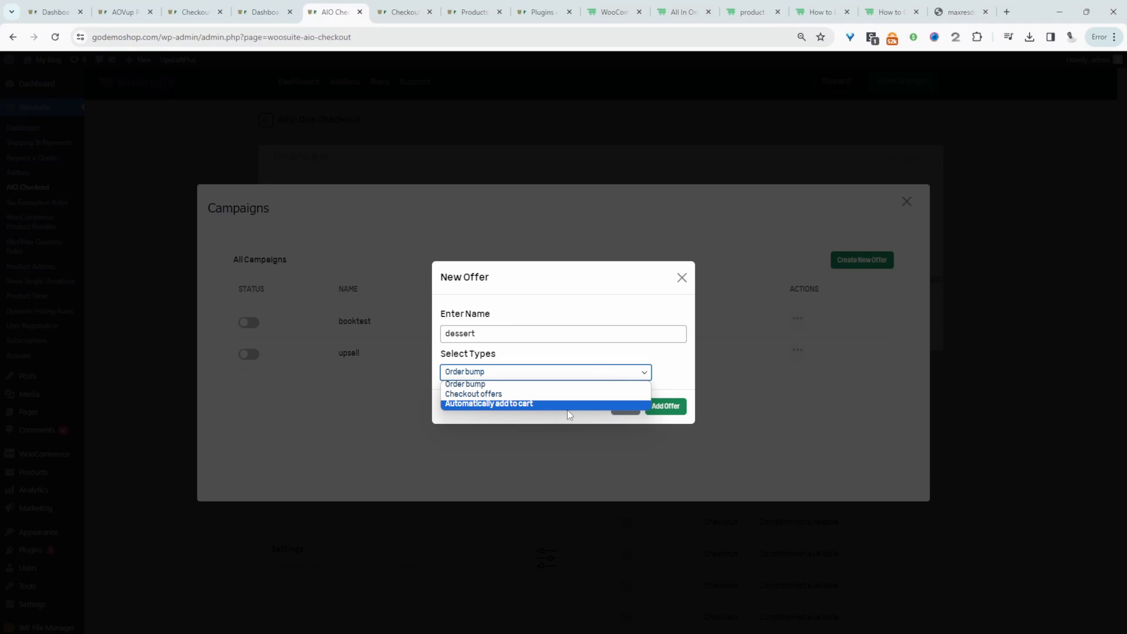
click(496, 385)
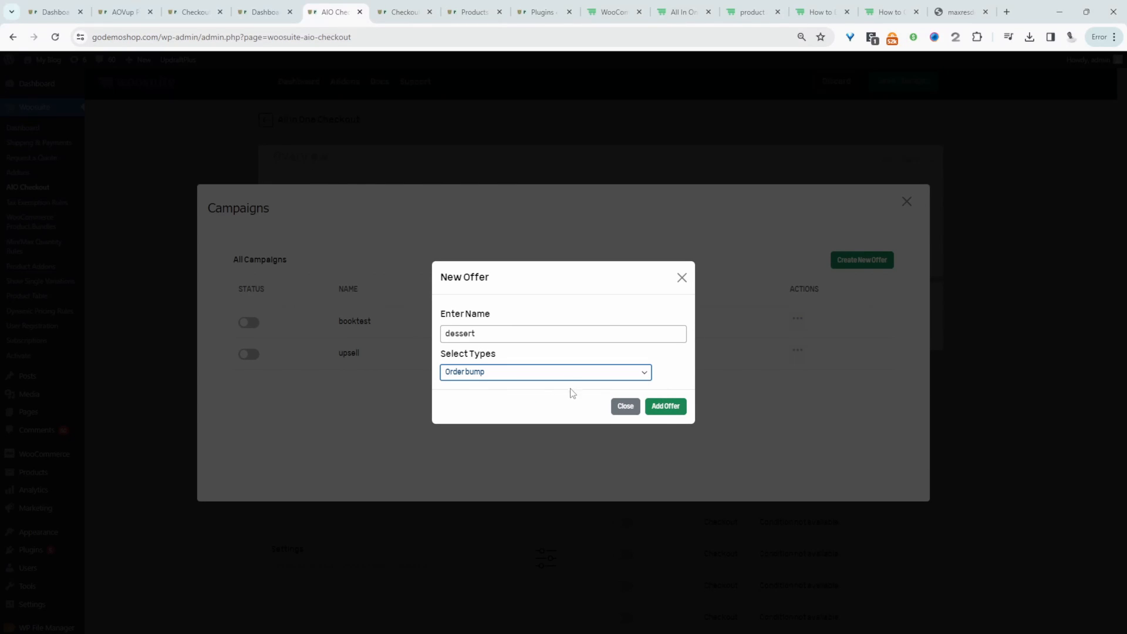
click(668, 411)
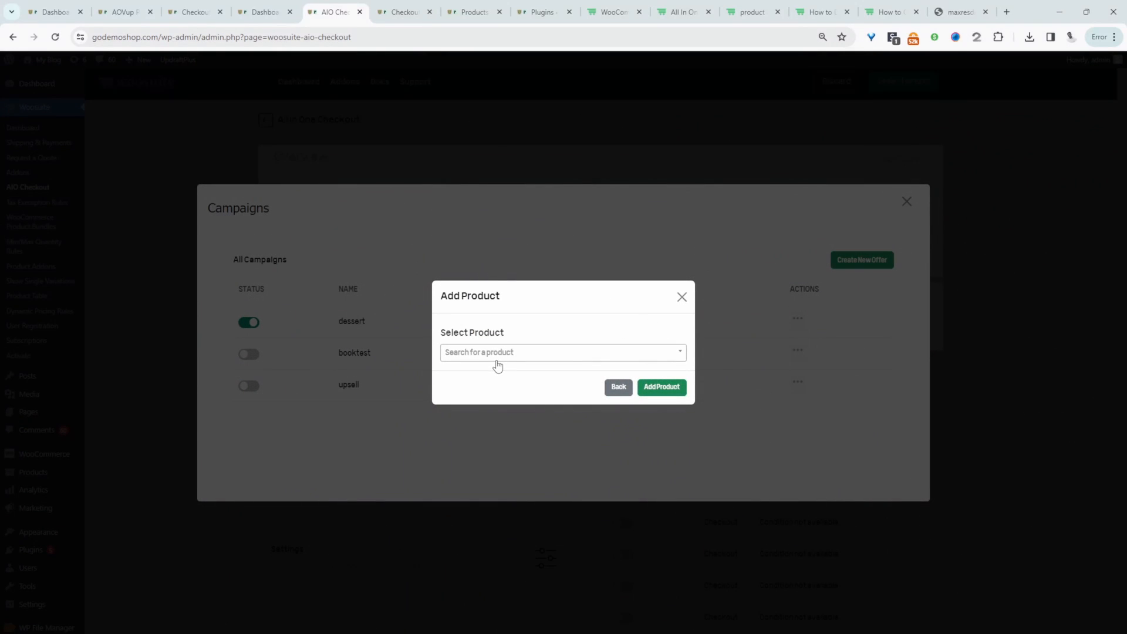
Add the Caramel Chew Chew 100ml product to the dessert order bump
click(496, 360)
text(cara)
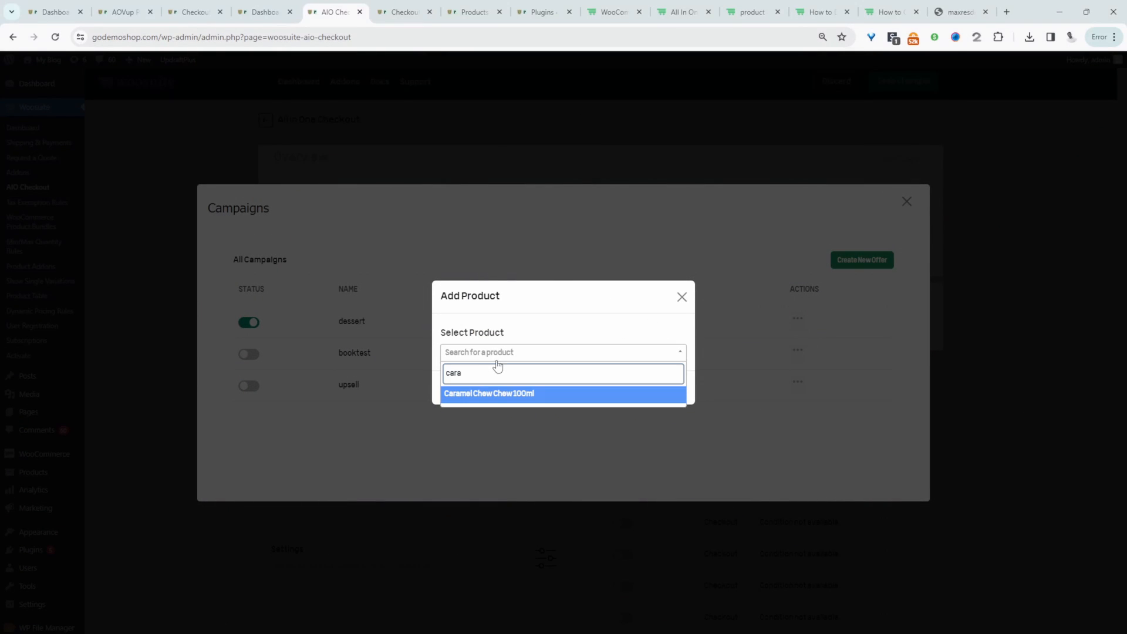
key(Return)
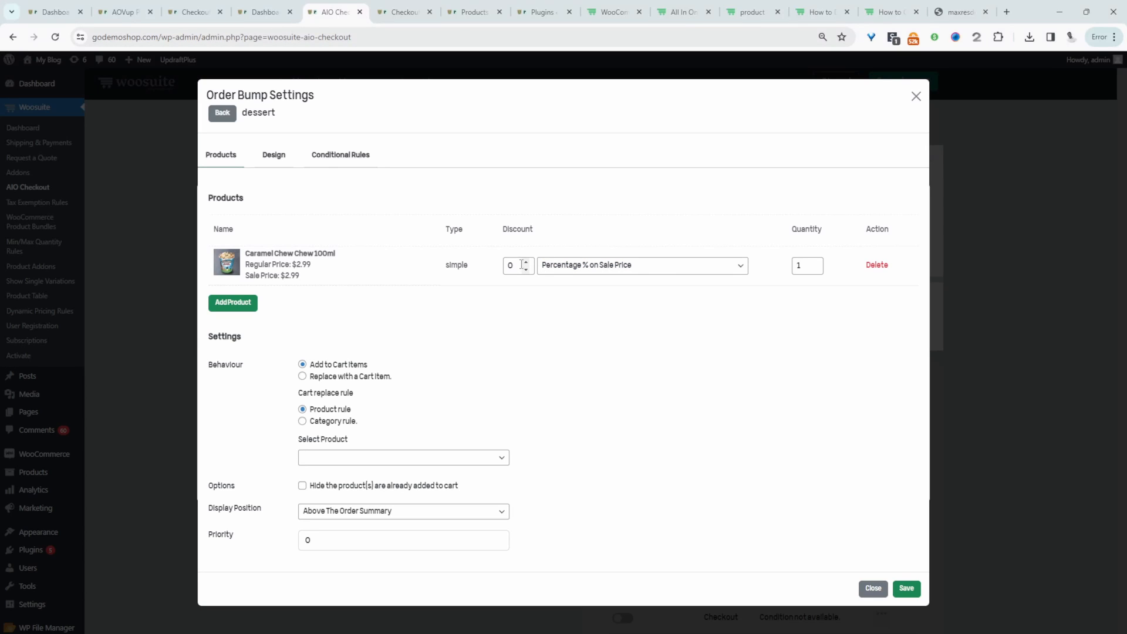
Try the Replace with a Cart Item behaviour for the dessert order bump
drag(519, 266, 500, 271)
drag(321, 283, 279, 275)
click(303, 377)
click(303, 408)
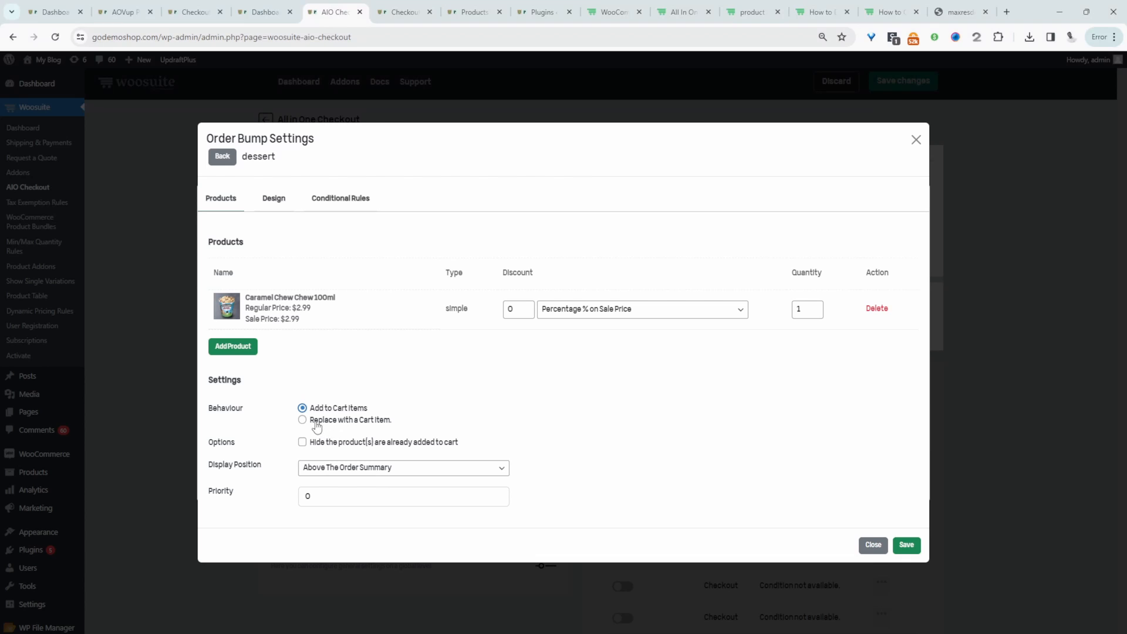
click(341, 420)
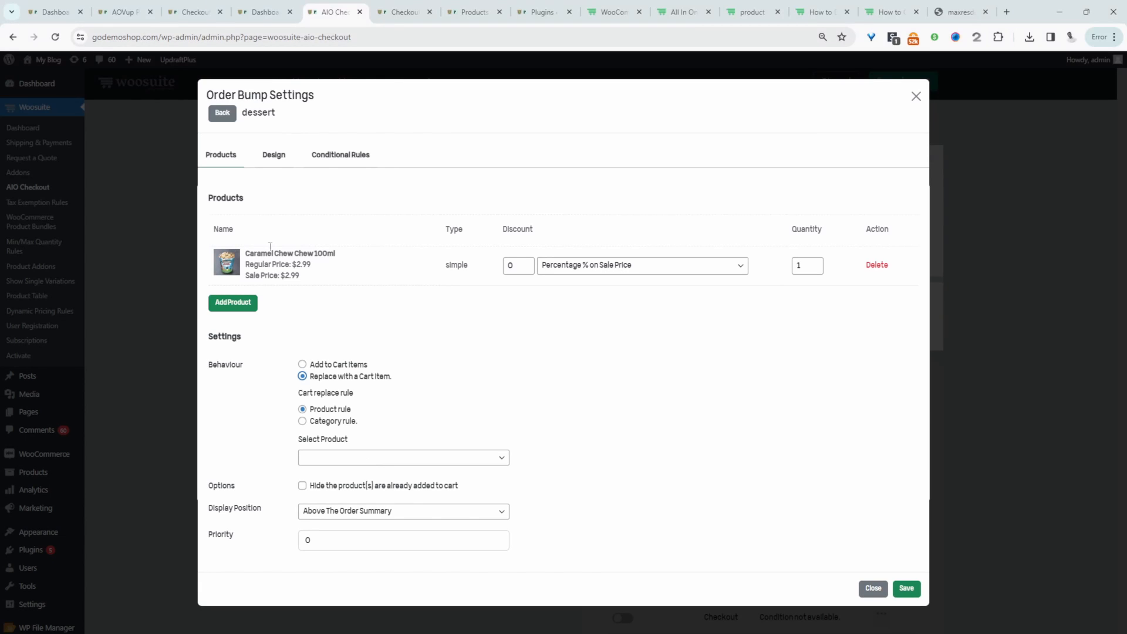
Set the order bump's behaviour to Add to Cart Items and its display position to Below The Order Summary
click(335, 365)
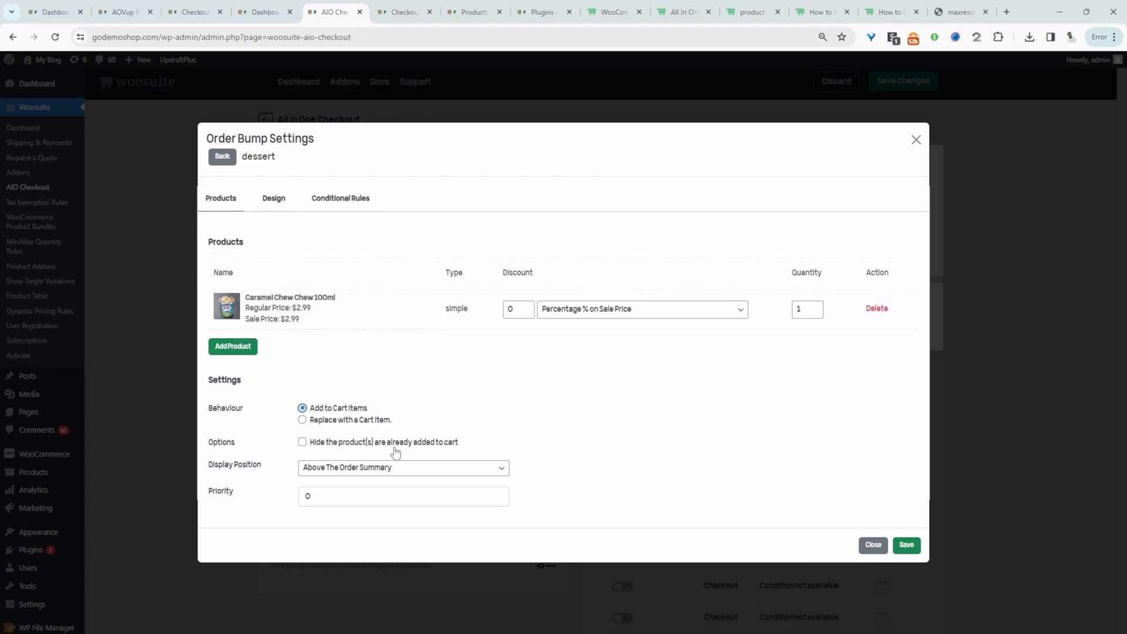
click(364, 470)
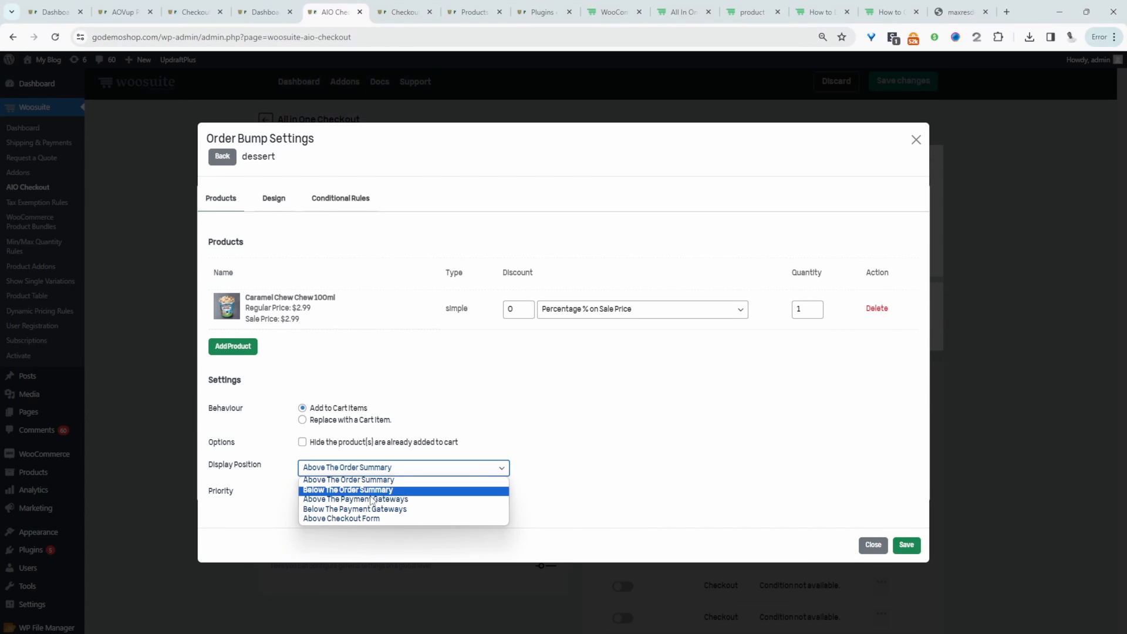
click(371, 494)
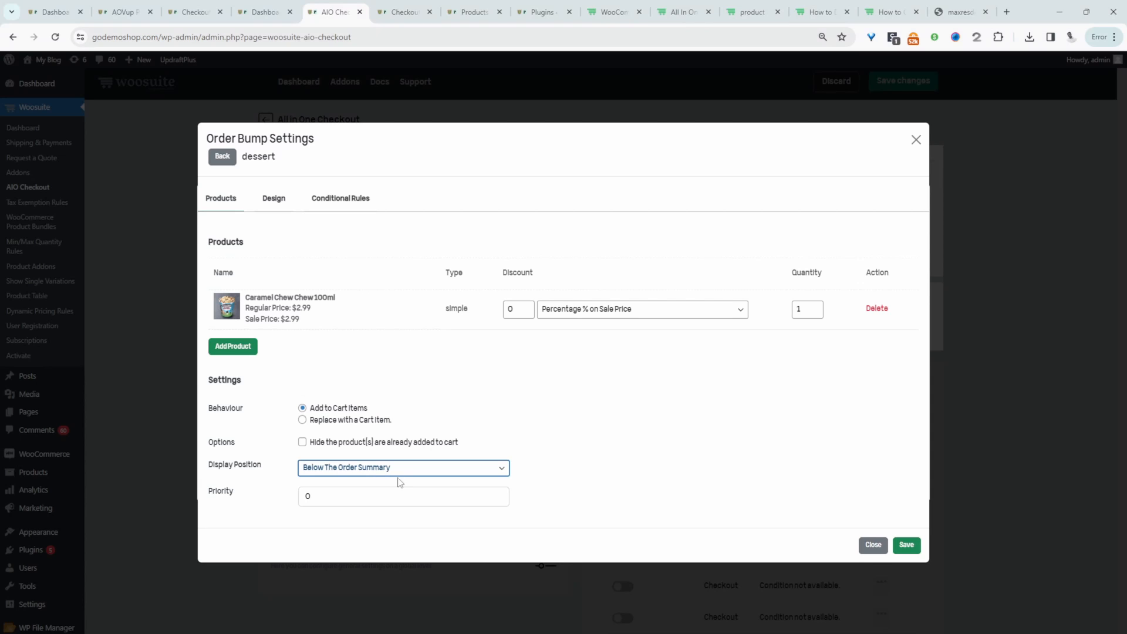
Give the order bump the description "Treat your yourself to a delicious Ben and Jerrys ice cream." and the CTA "Yes, Add this to my order!"
click(273, 198)
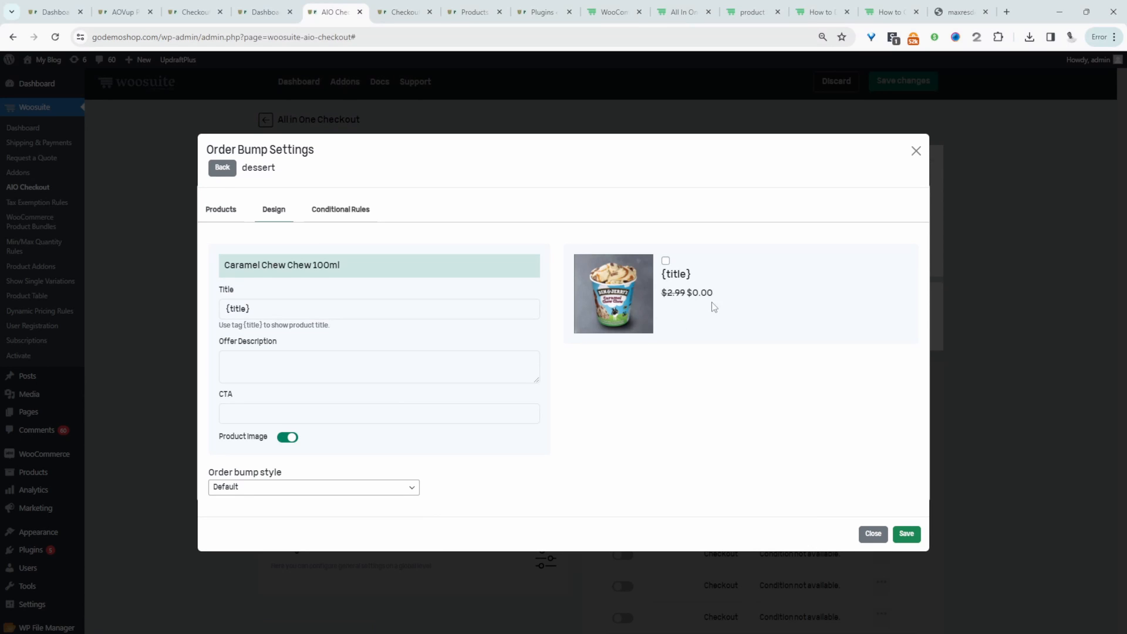
triple_click(282, 317)
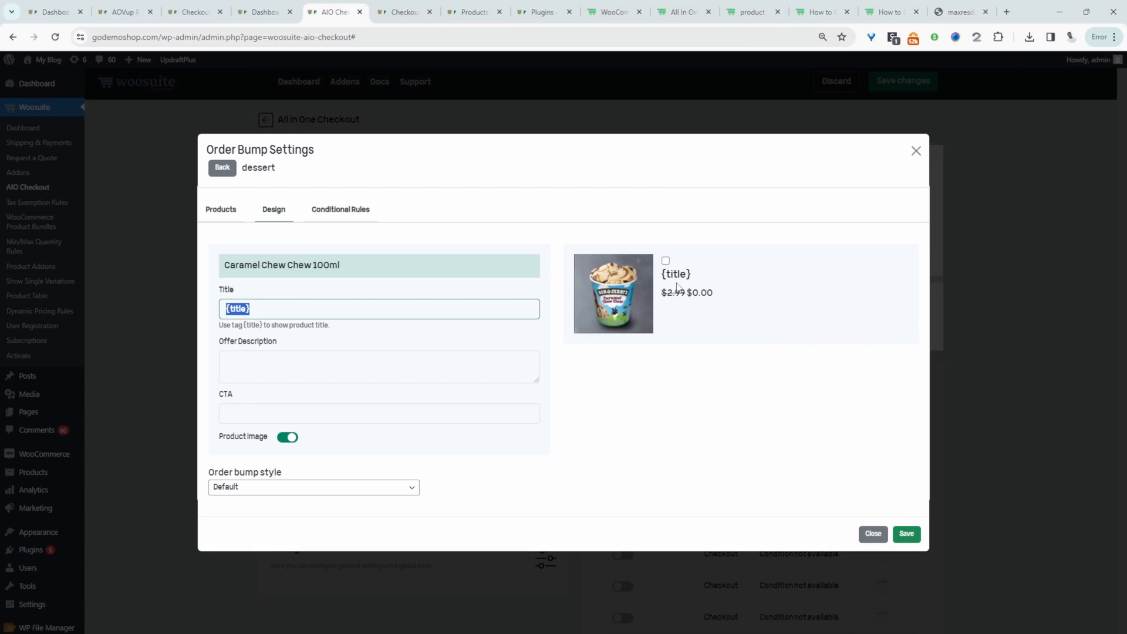
click(255, 360)
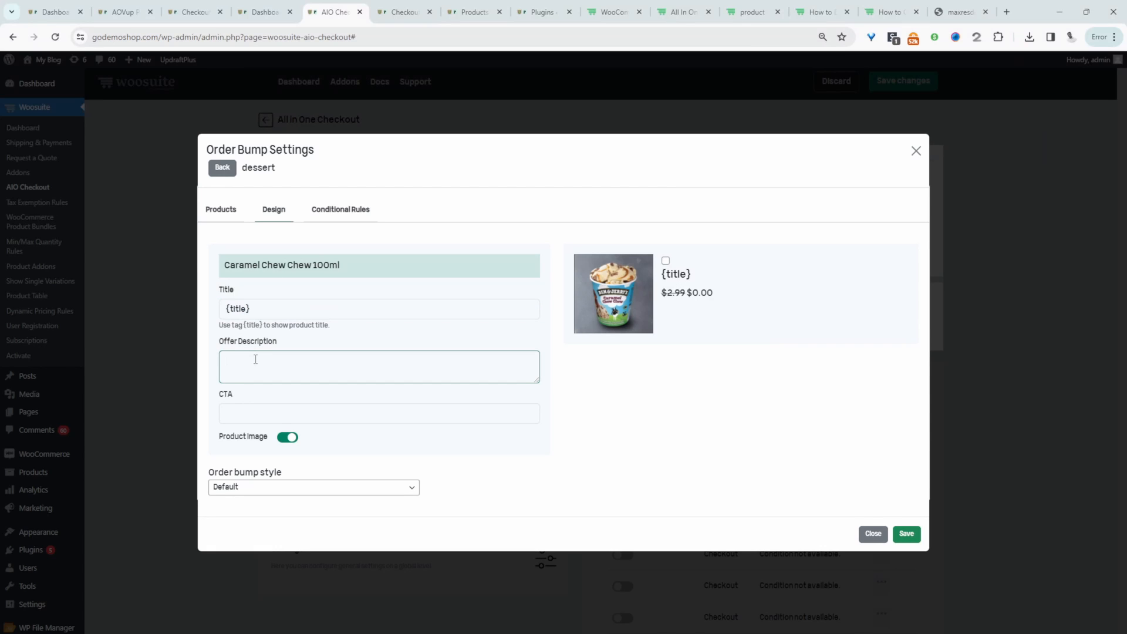
text(Treat your yourself to a delicious Ben and Jerrys ice cream.)
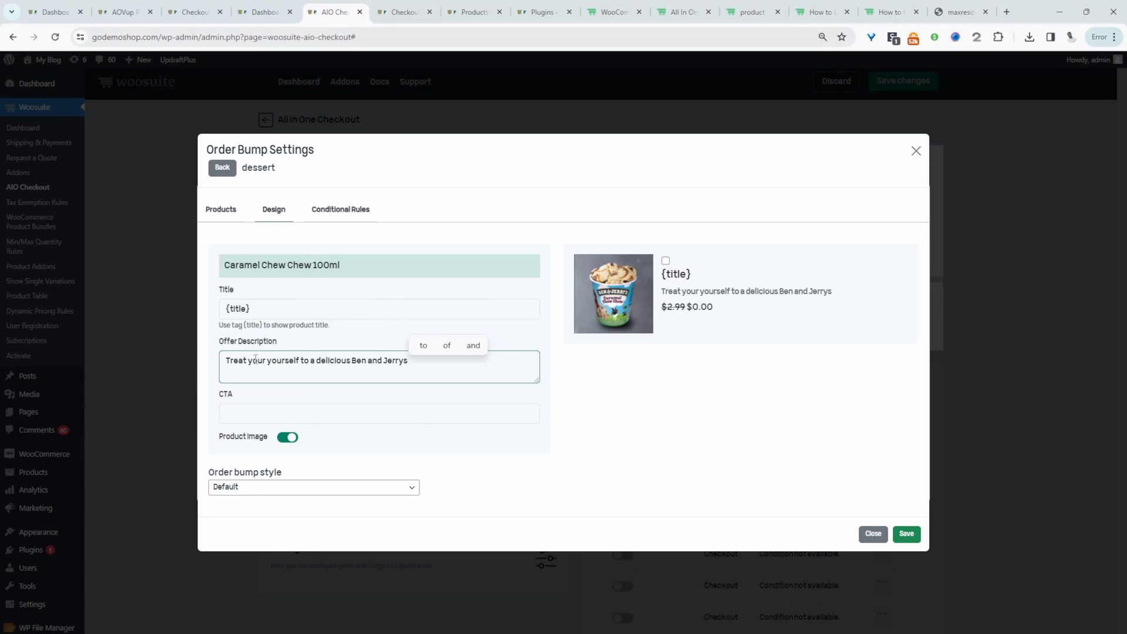
click(275, 413)
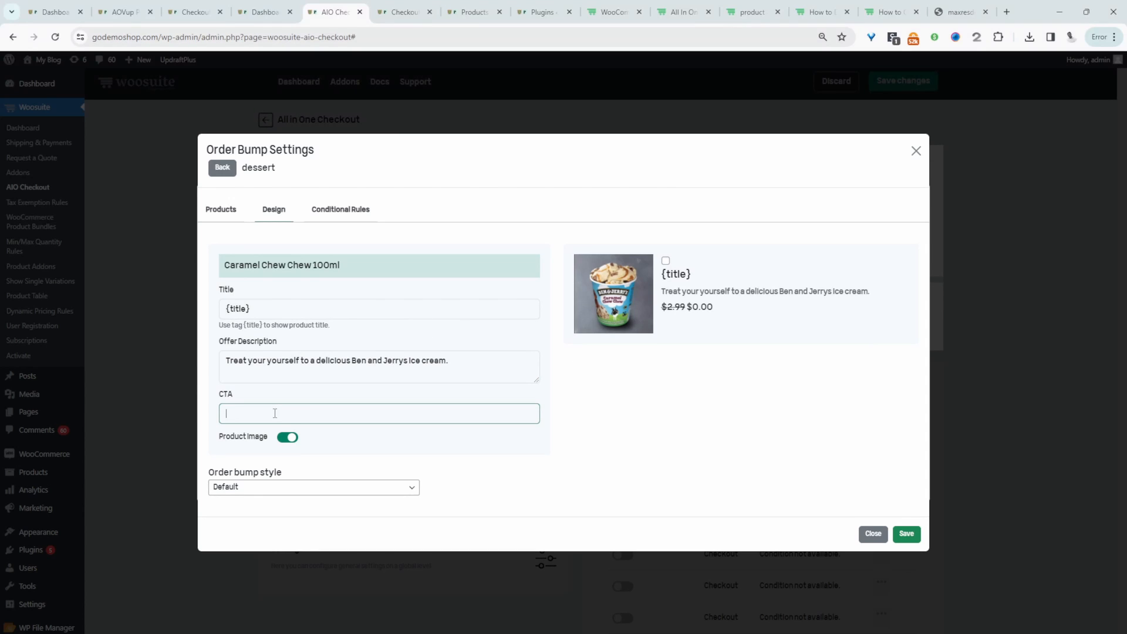
text(Yes, Add this to my order!)
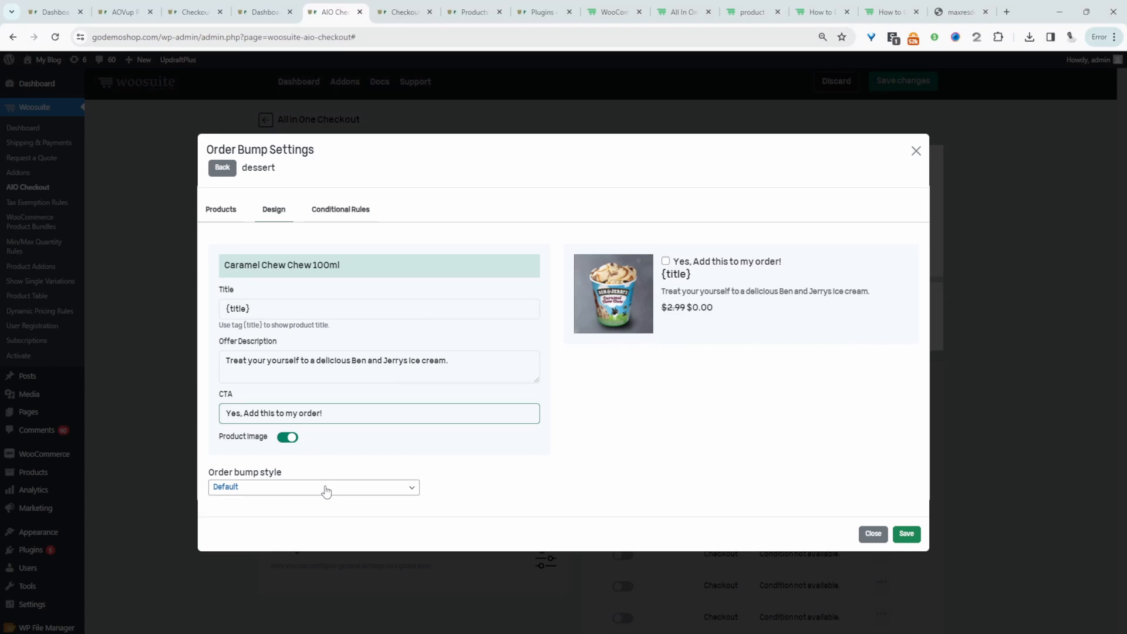
Preview the Notification order bump style and return the style to Default
click(326, 490)
click(311, 509)
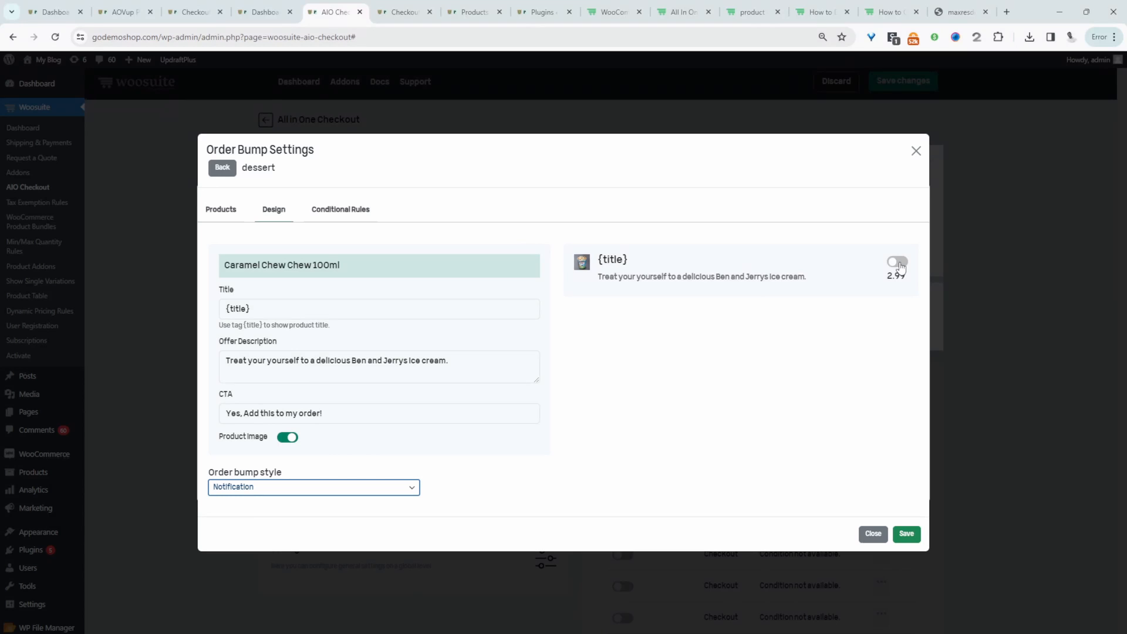
click(258, 487)
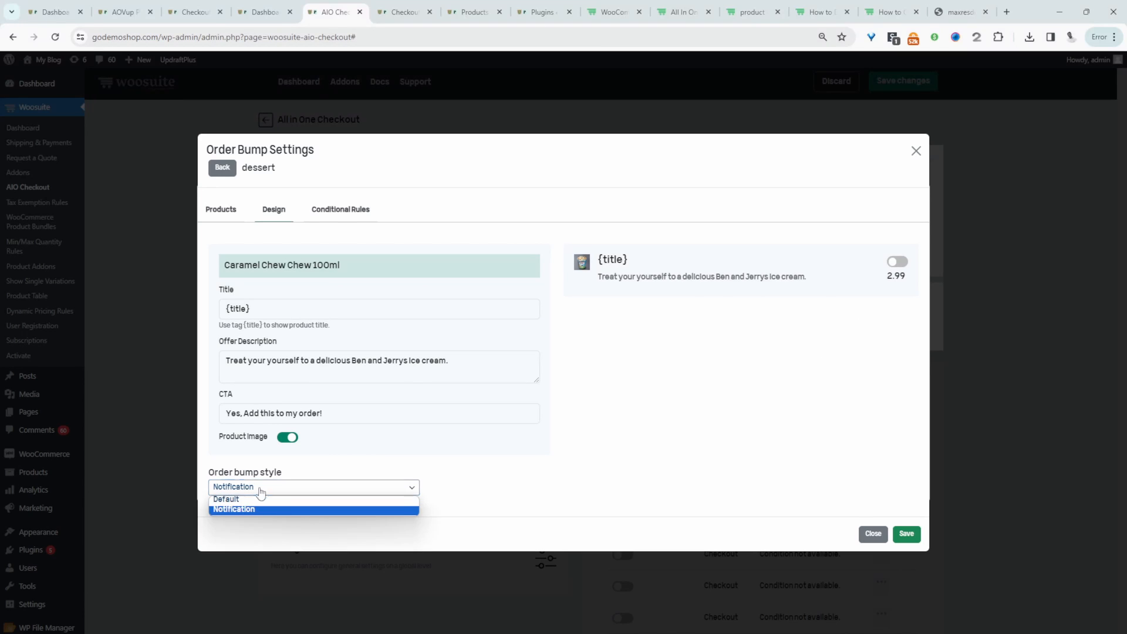
click(259, 499)
Review the available conditional rules, keep No Rules as the trigger, and save the dessert order bump
click(340, 209)
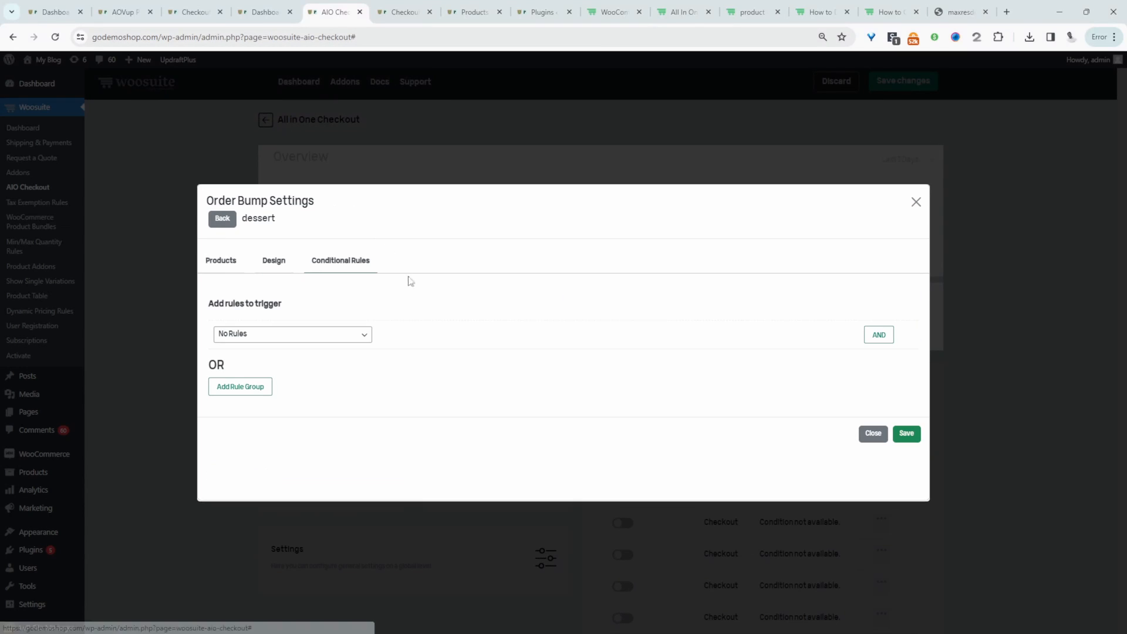
click(294, 336)
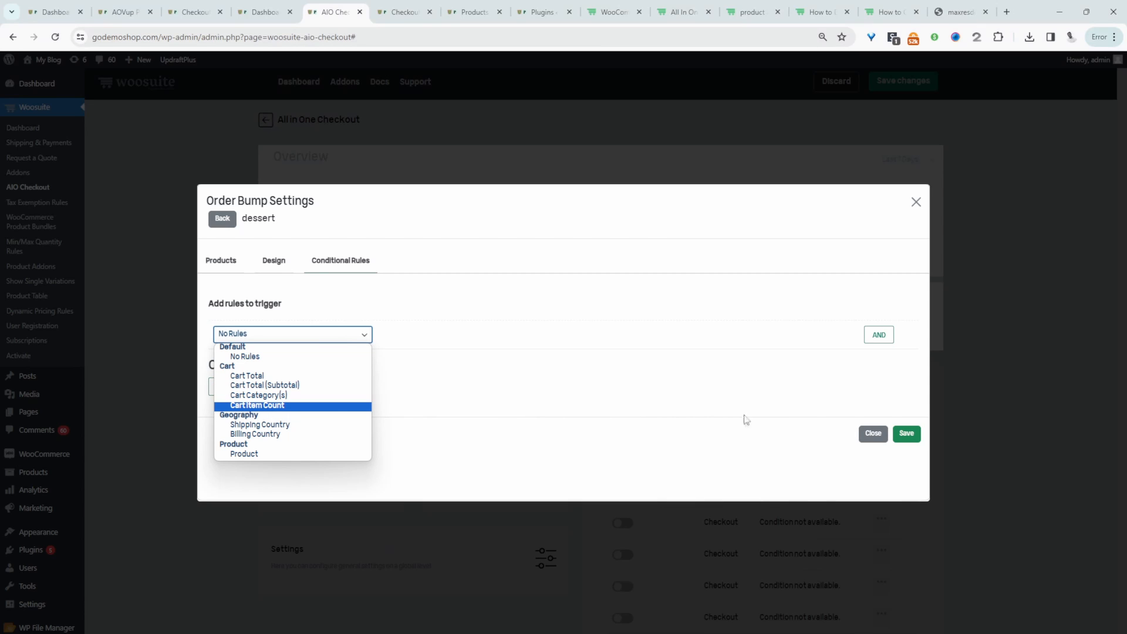
click(710, 343)
click(906, 433)
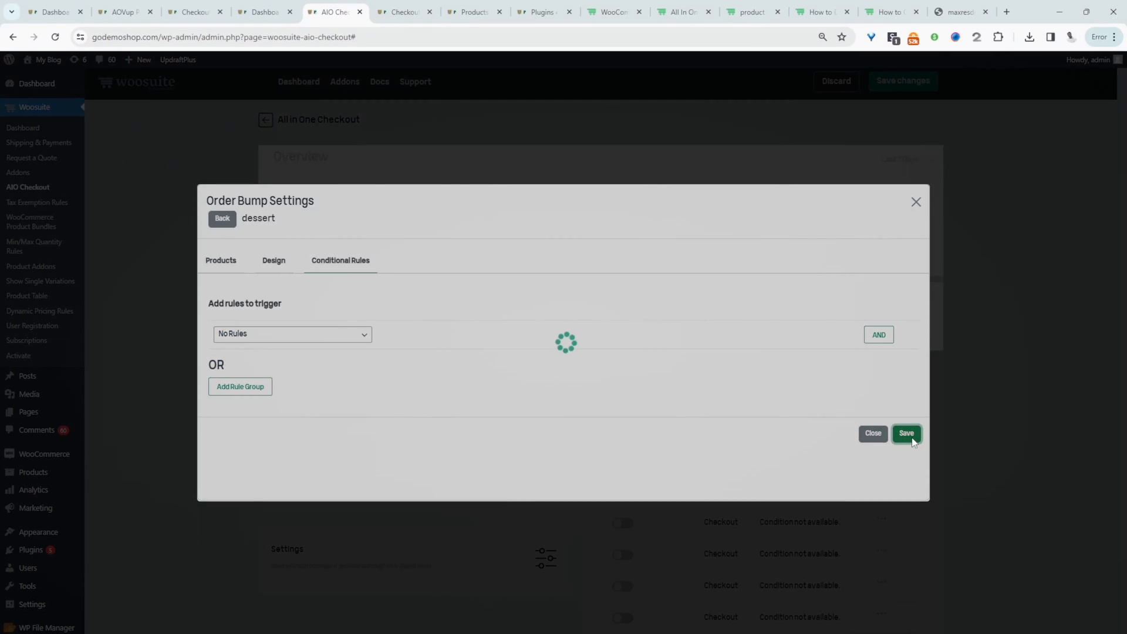
Reload the store's checkout page to check how the dessert order bump is displayed
key(ctrl+Tab)
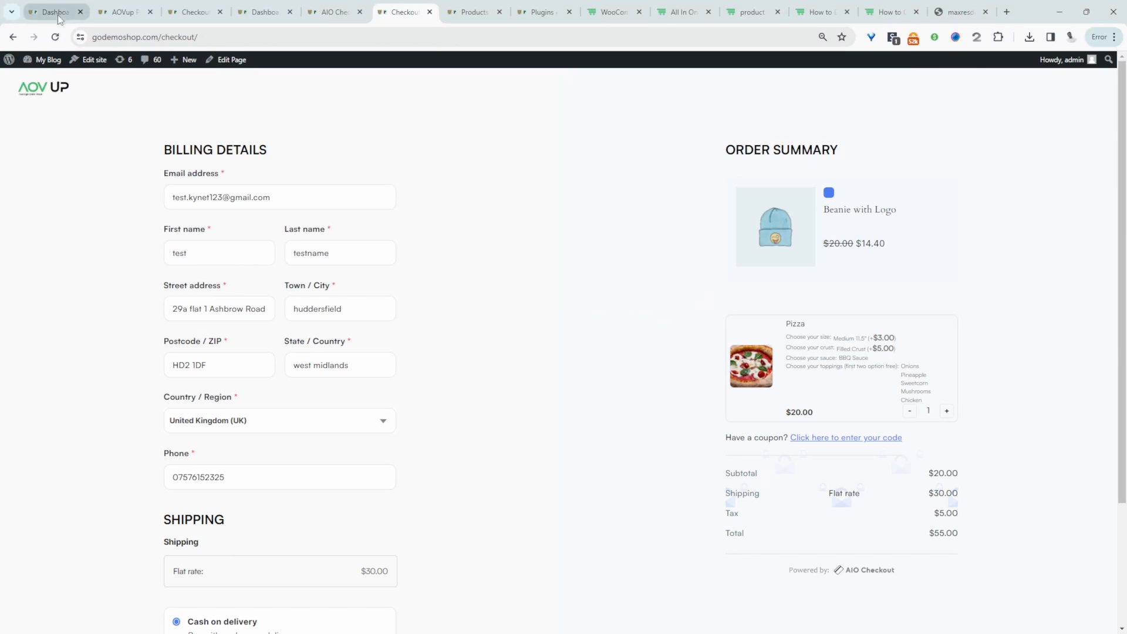
click(55, 37)
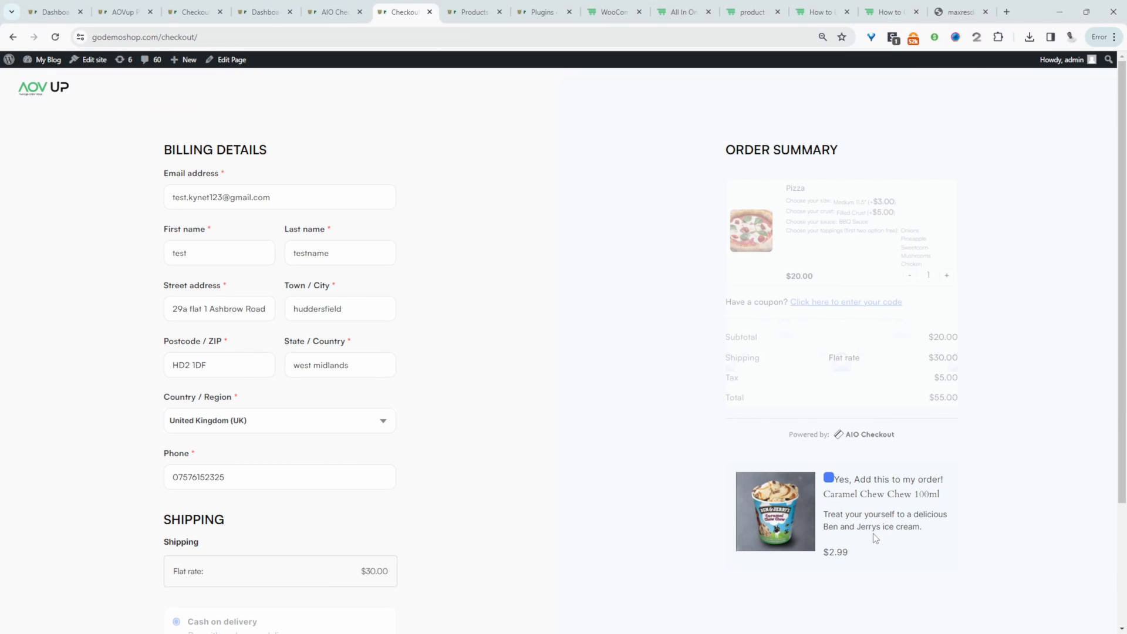